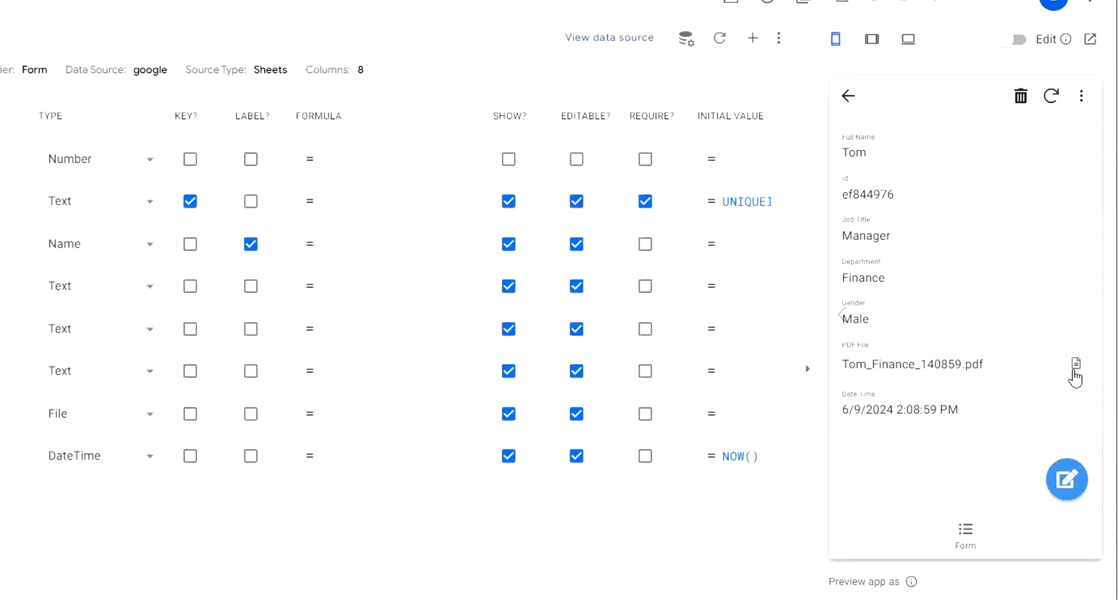
Step: Open the test record's PDF File attachment and examine the file-not-found error text
left_click(1063, 384)
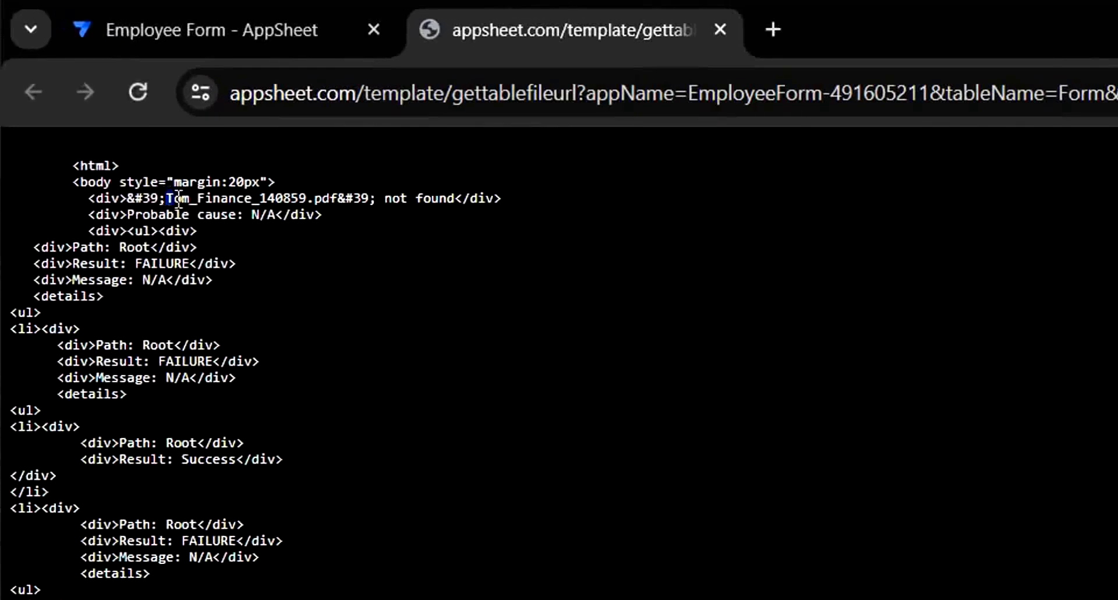
left_click_drag(99, 117, 298, 117)
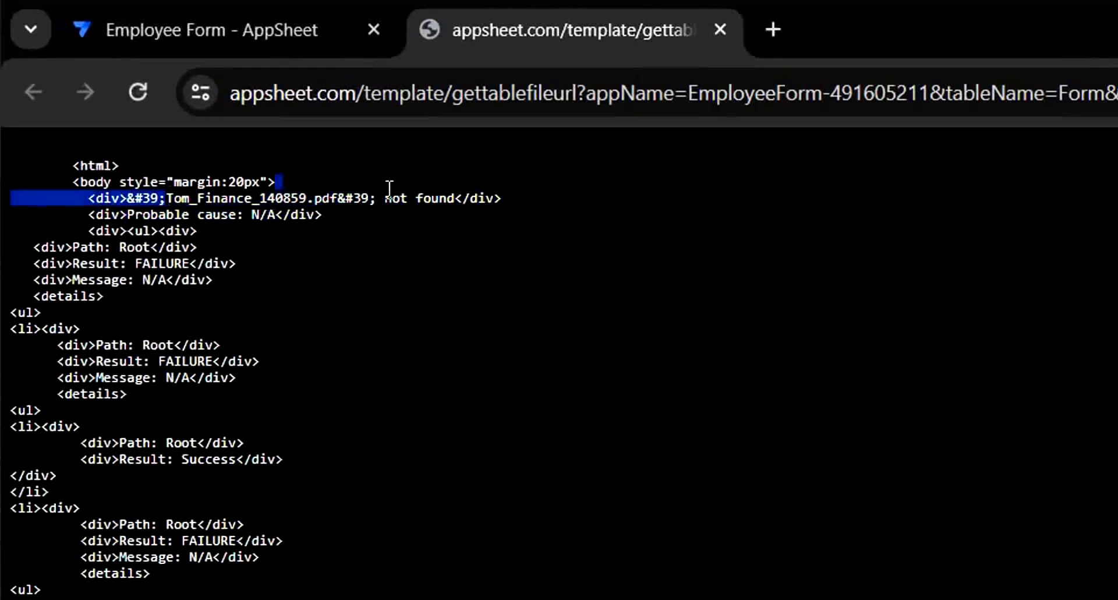
left_click(625, 268)
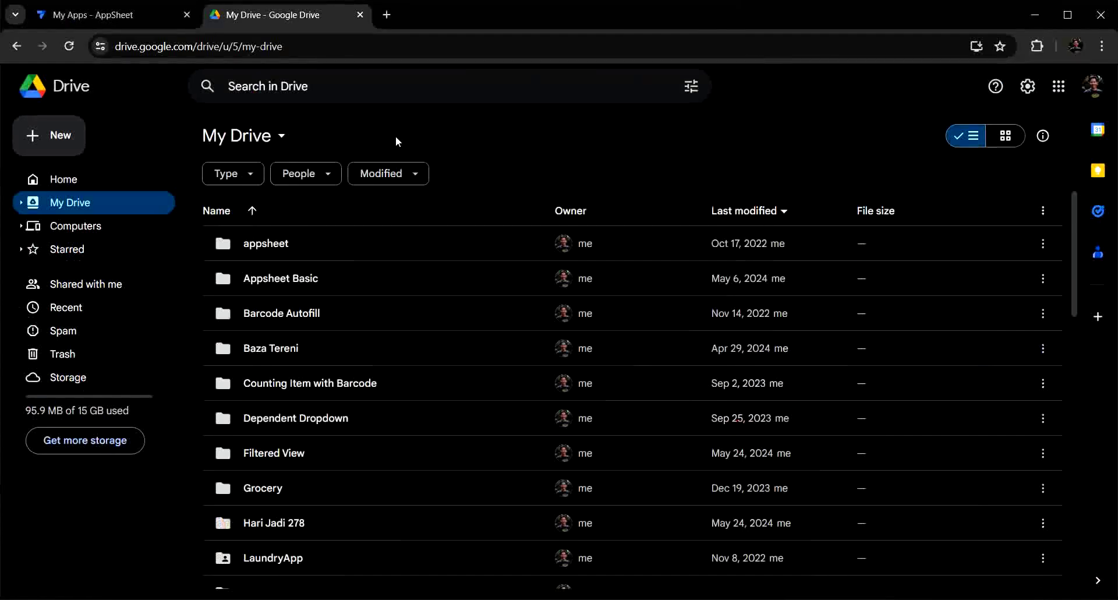
Step: Make a new 'Employee Form' folder in My Drive and go into it
left_click(287, 143)
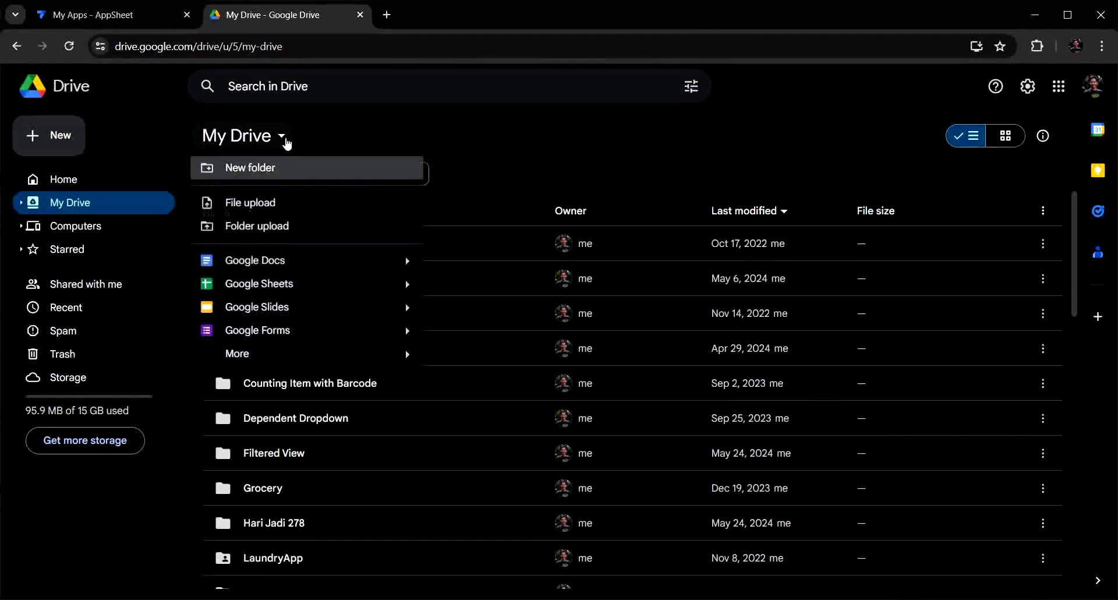
left_click(285, 168)
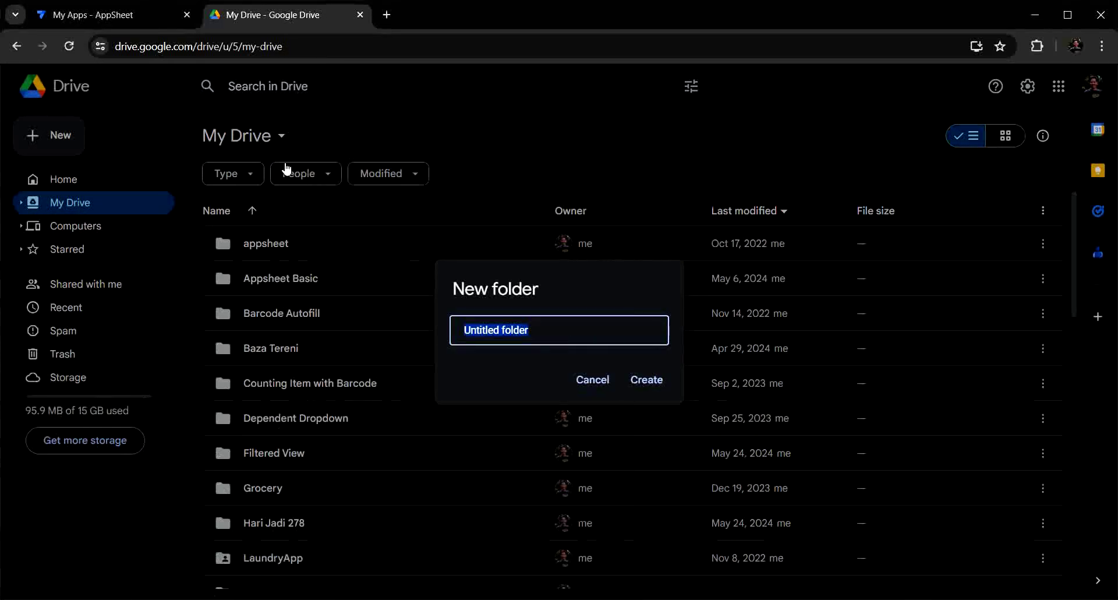
type("Employee Form")
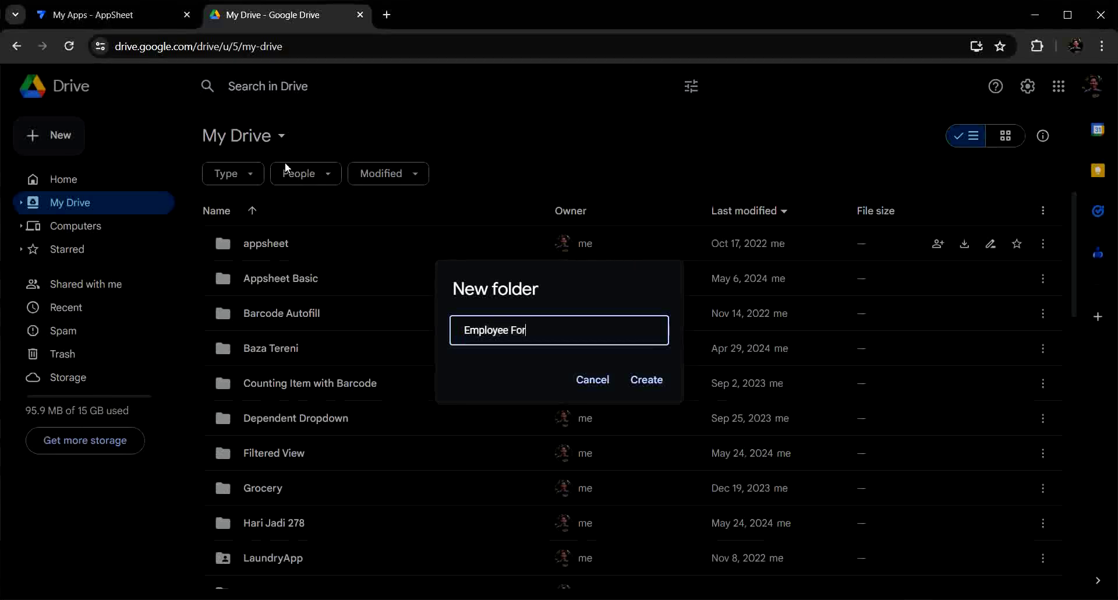
left_click(644, 386)
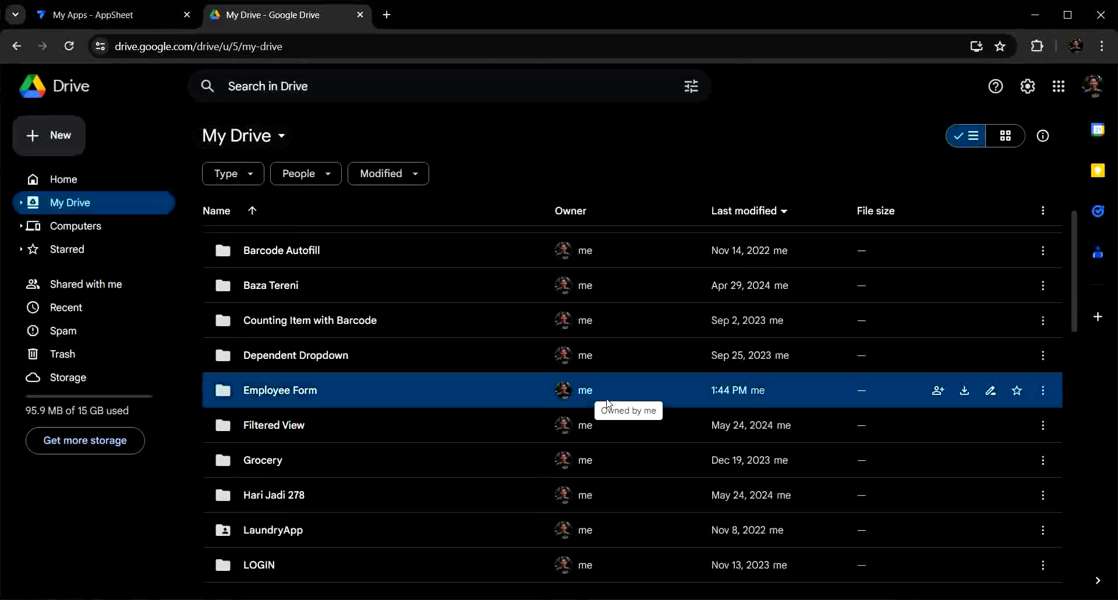
double_click(335, 401)
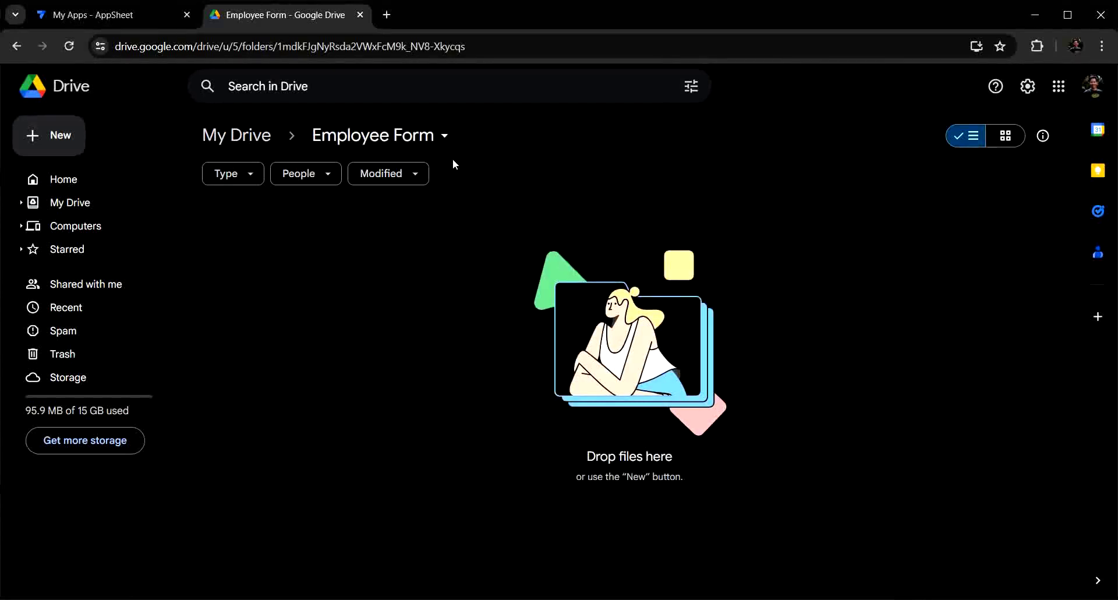
Step: Create a 'PDF File' subfolder inside the Employee Form folder
left_click(449, 140)
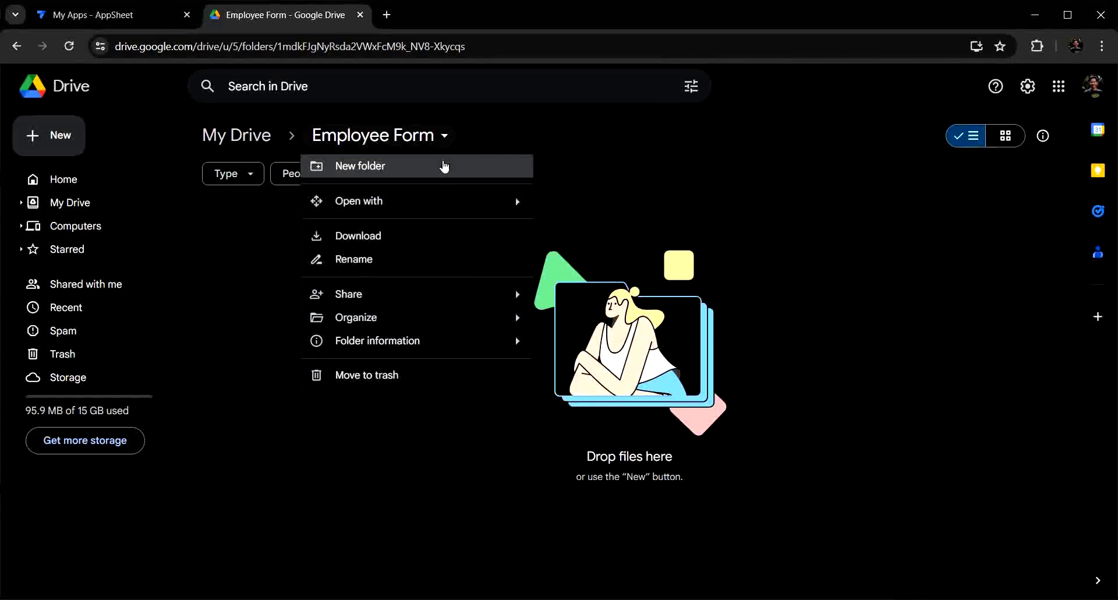
left_click(444, 169)
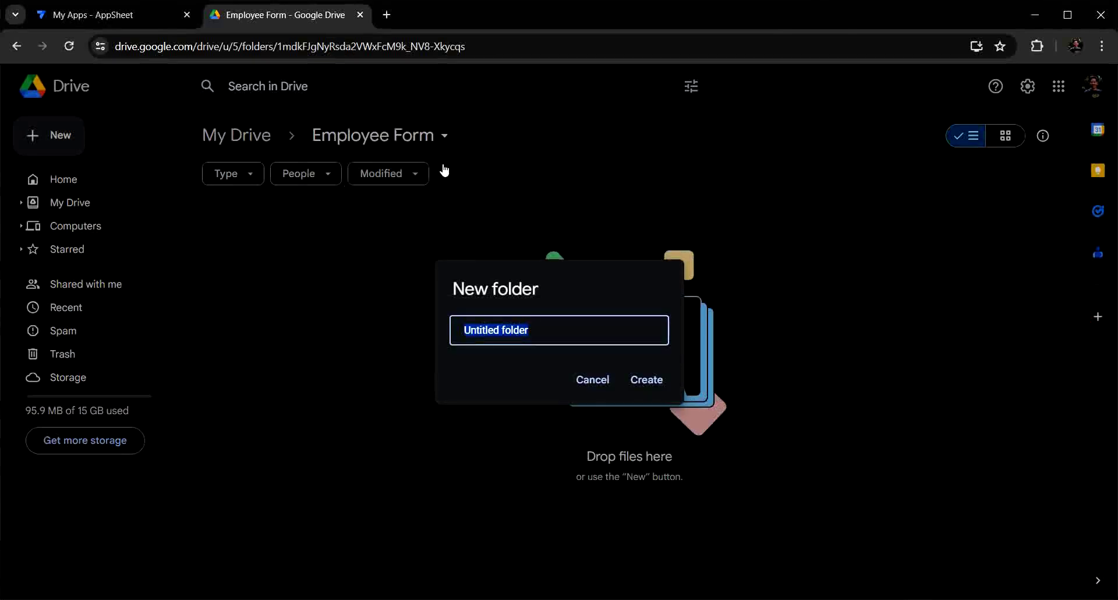
type("PDF Fi")
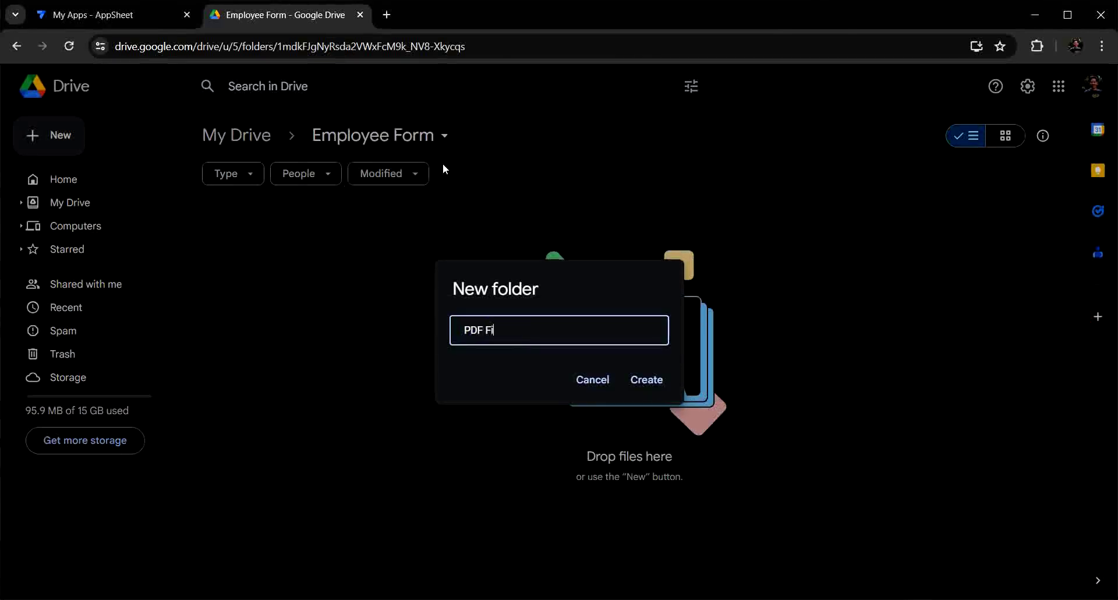
type("le")
left_click(646, 379)
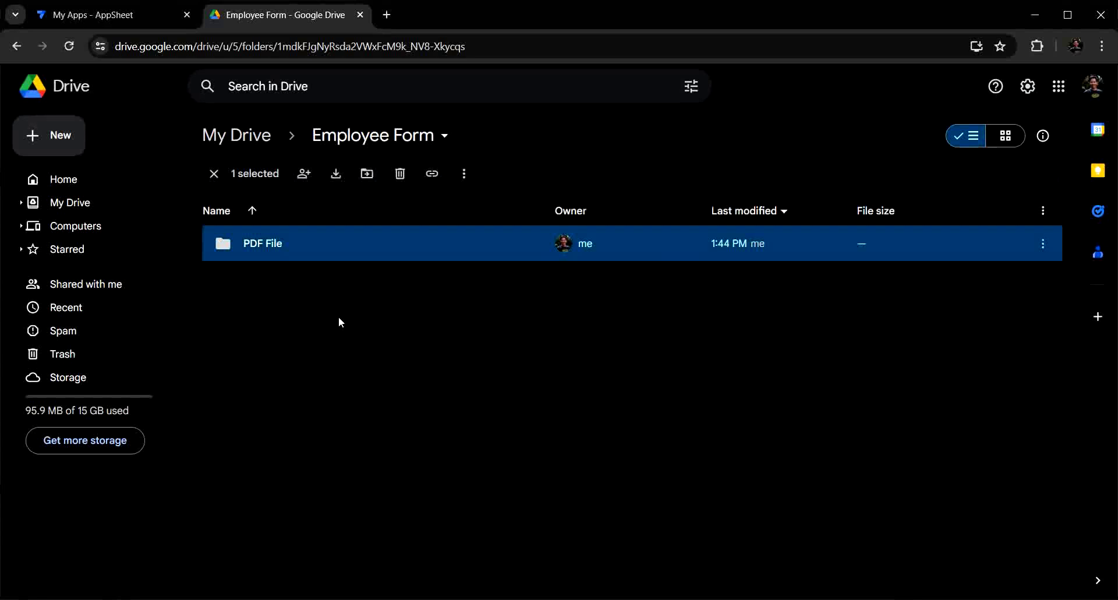
Step: Start a blank Google Sheets spreadsheet in the Employee Form folder
left_click(59, 143)
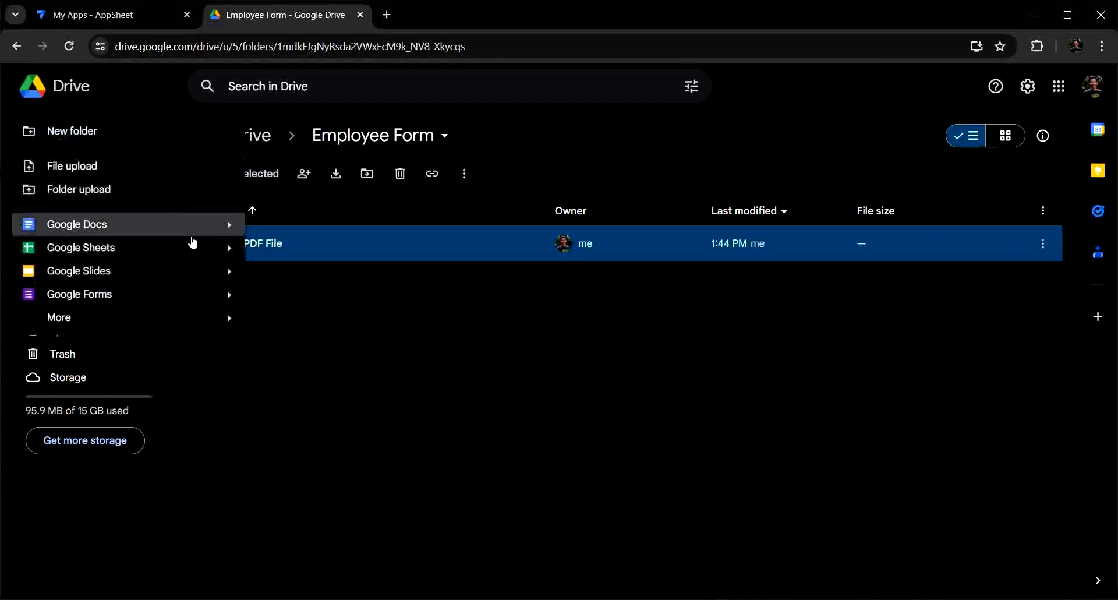
mouse_move(230, 249)
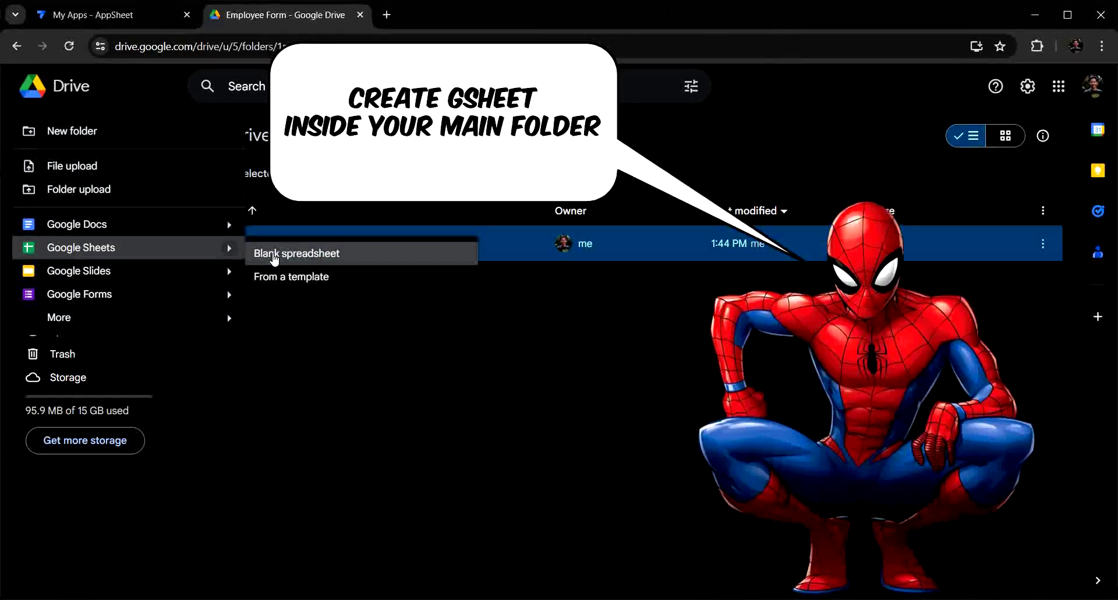
left_click(275, 254)
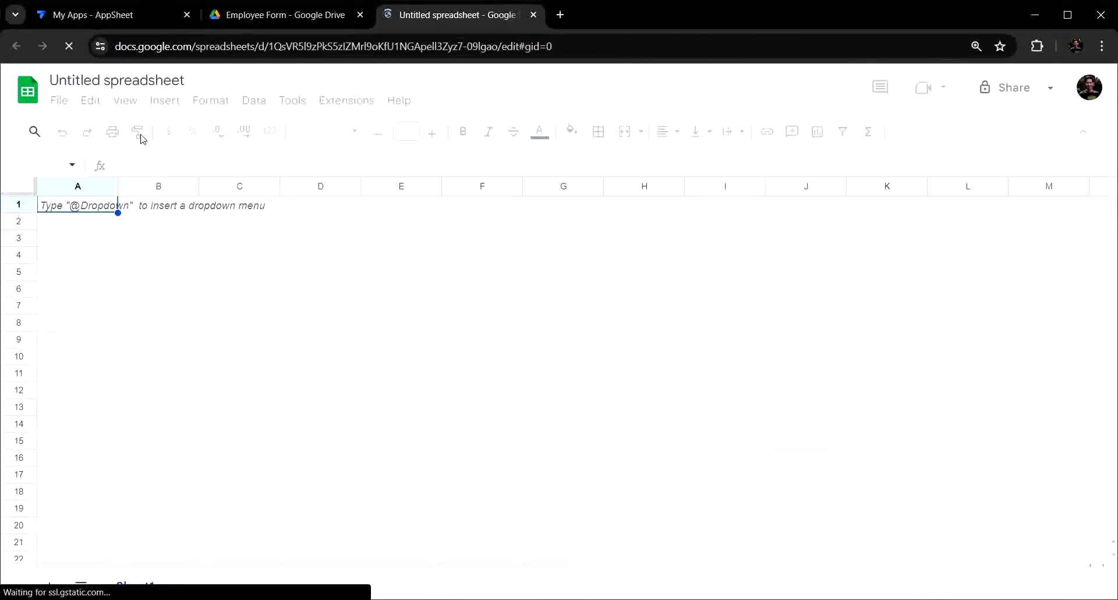
Step: Rename the untitled spreadsheet to 'Employee Form'
left_click(98, 82)
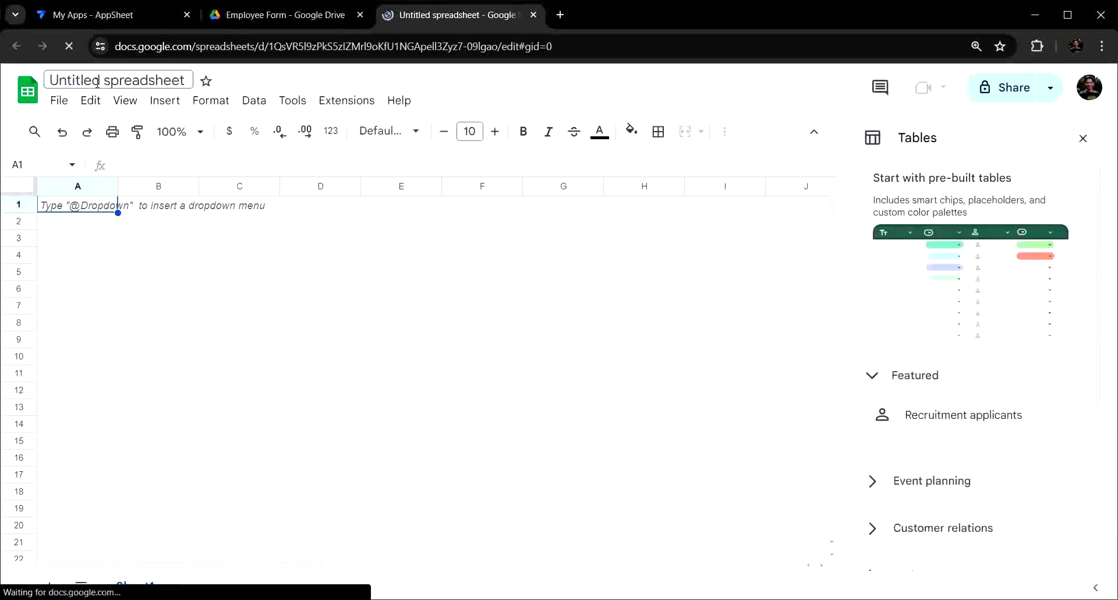
type("Emplo")
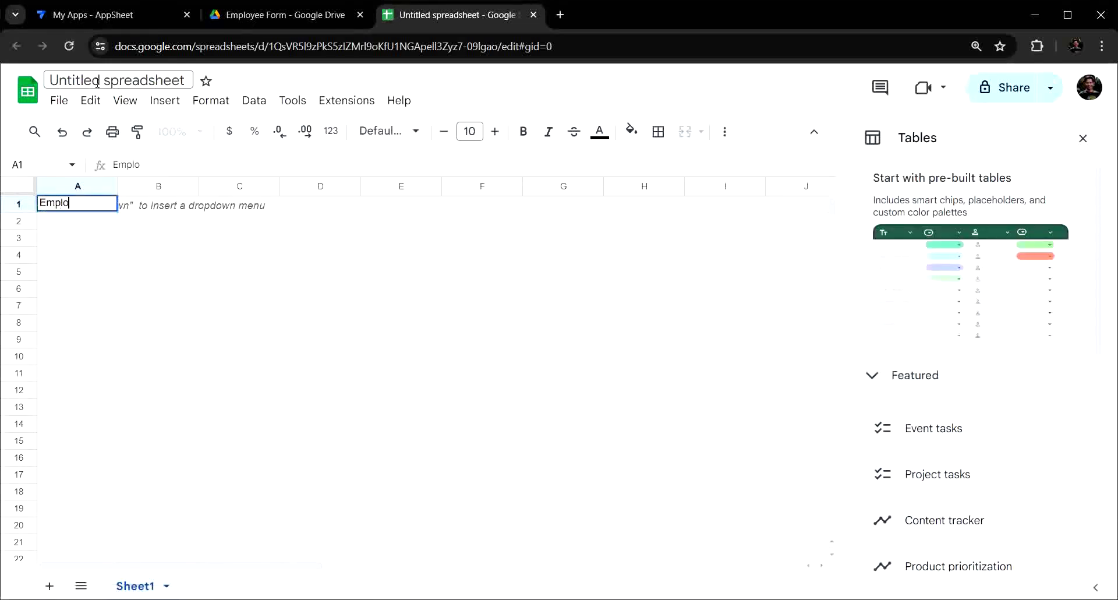
type("yee")
key("Escape")
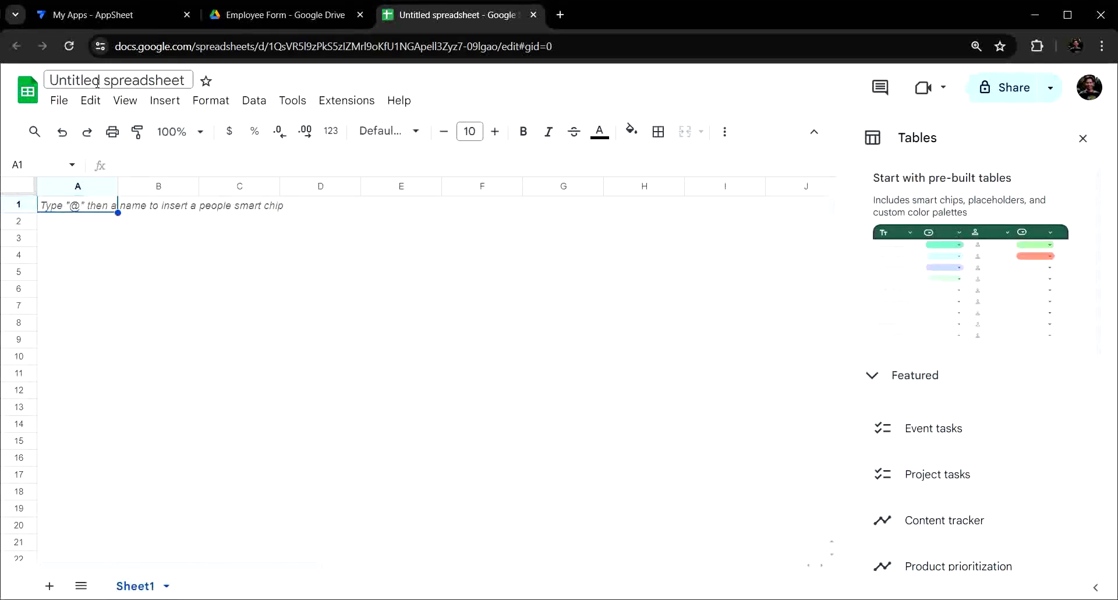
left_click(96, 80)
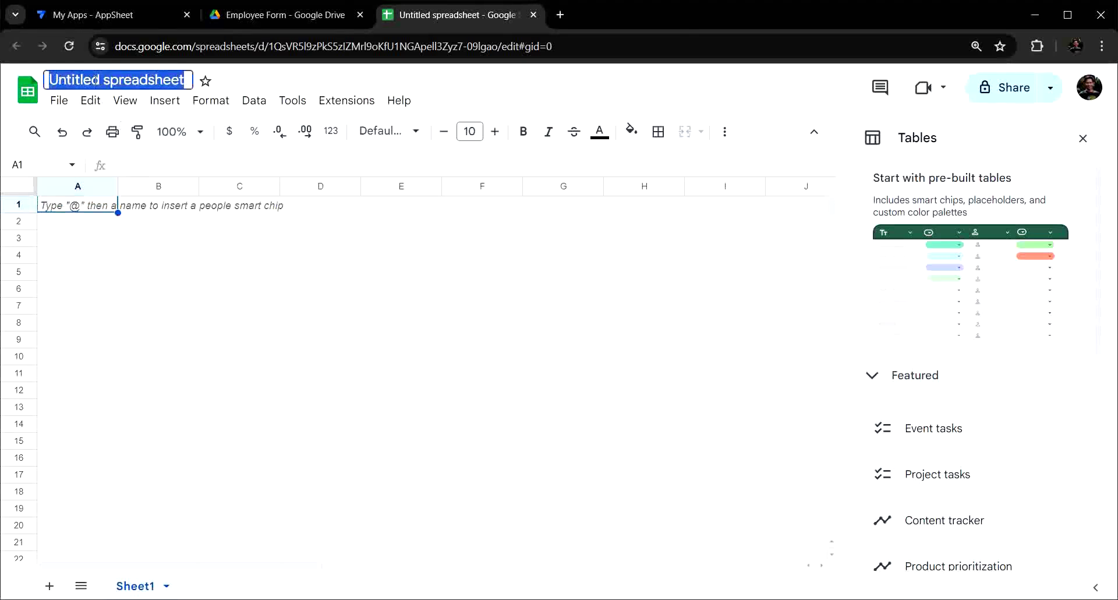
type("Empl")
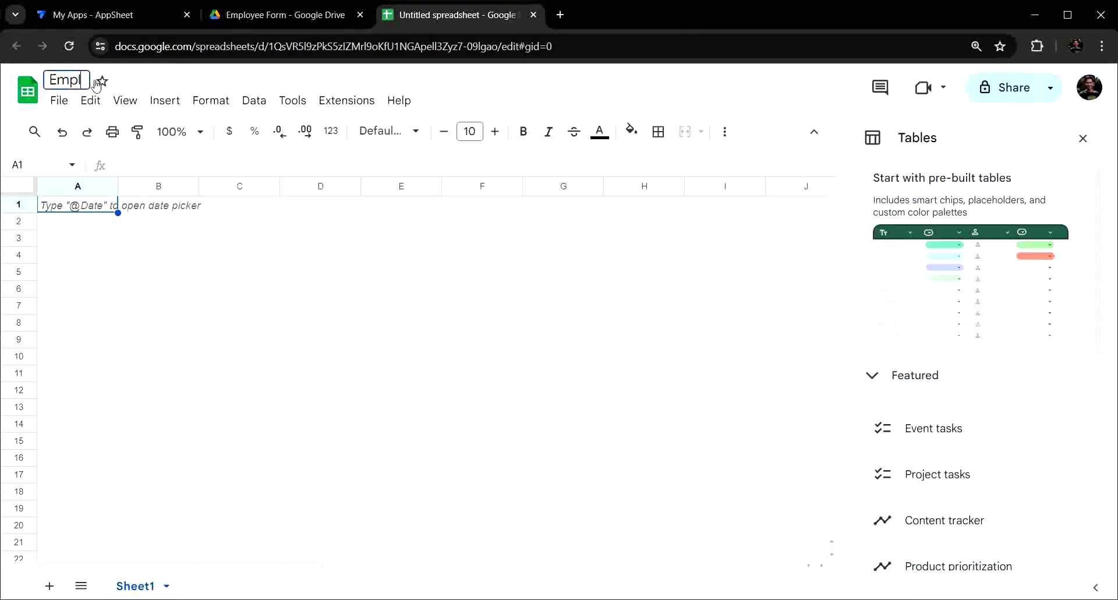
type("oyee Form")
key("Return")
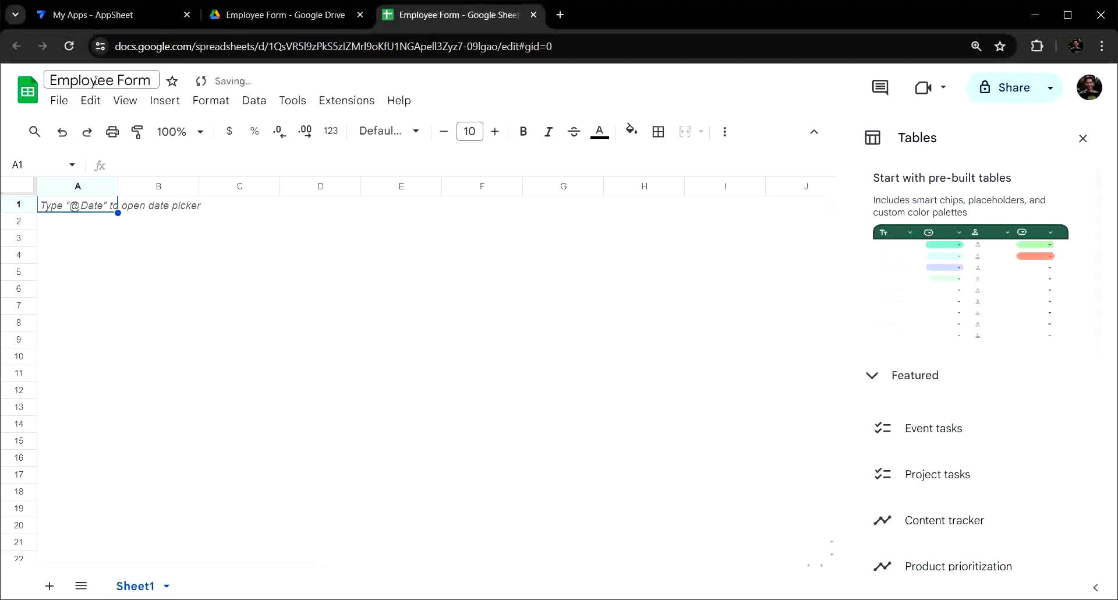
Step: Paste the header row Id, Full Name, Job Title, Department, Gender into row 1
left_click(1082, 136)
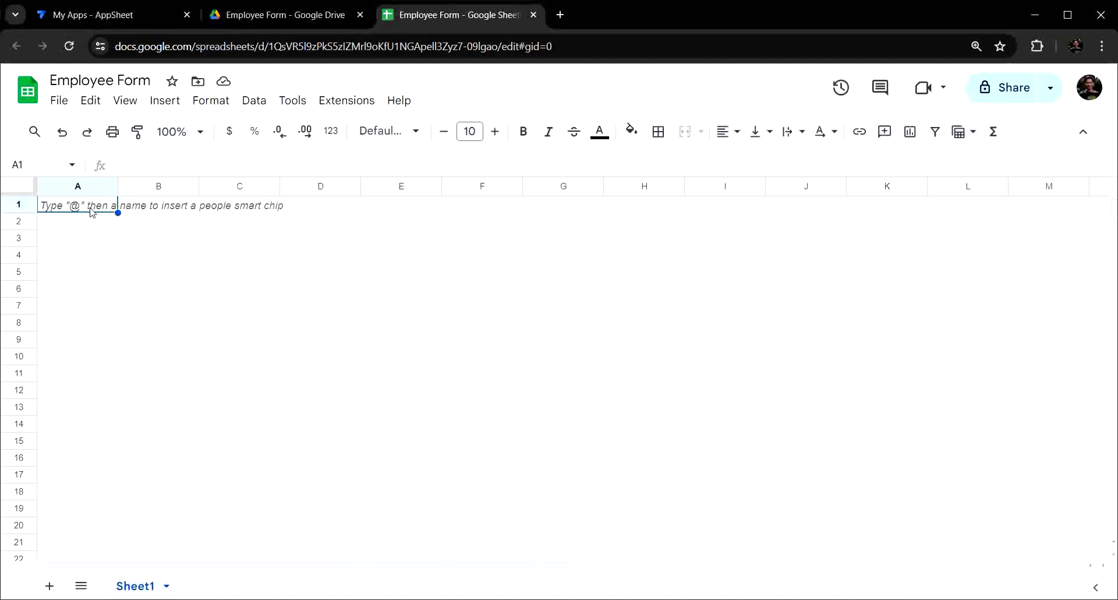
type("Id\tFull Name\tJob Title\tDepartment\tGender")
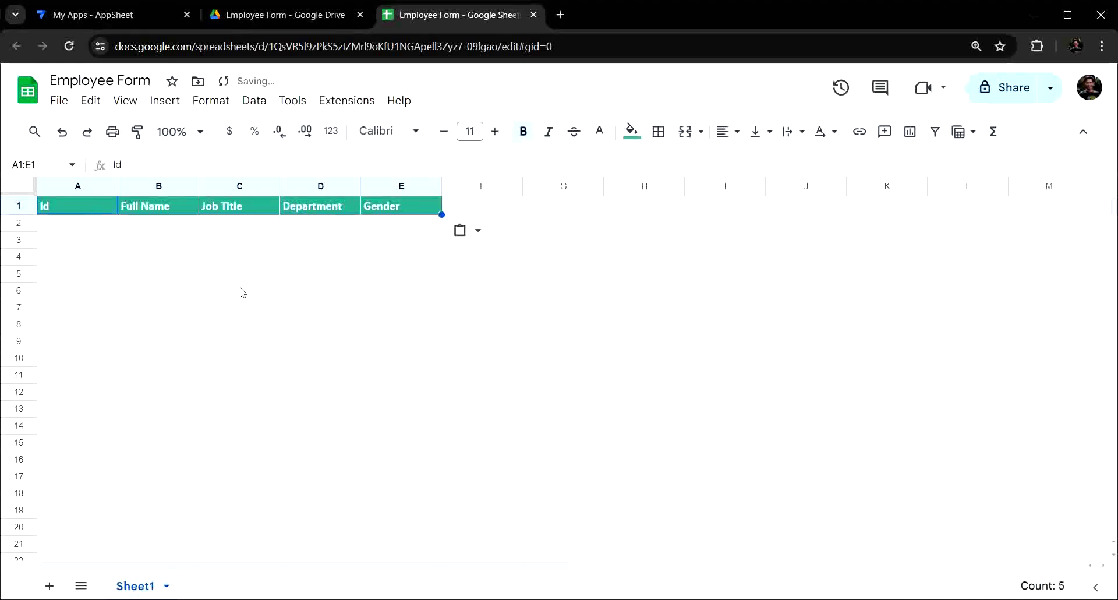
left_click(241, 291)
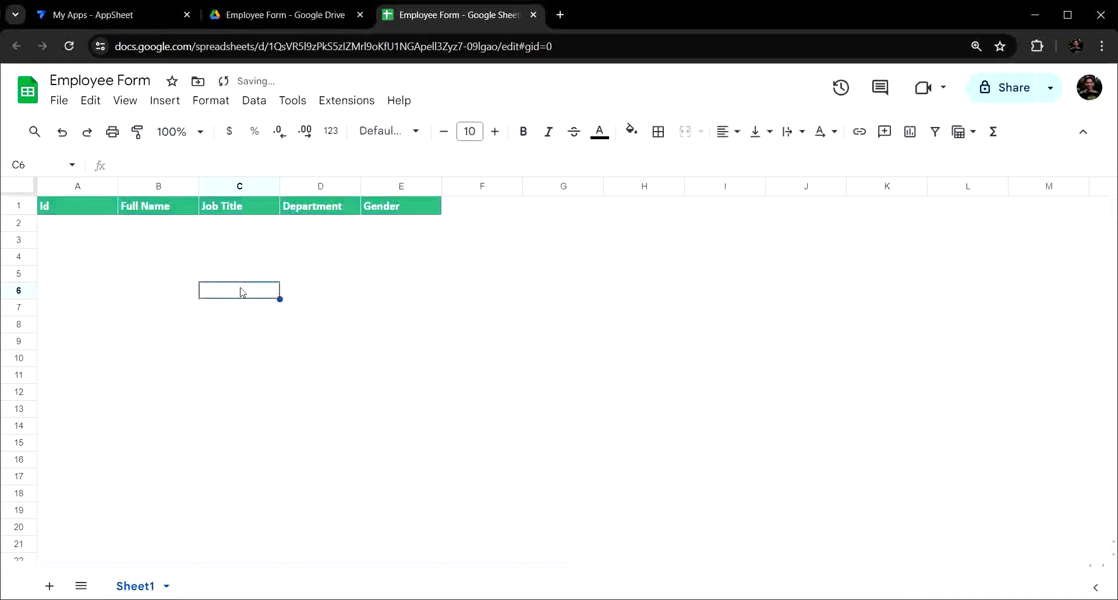
Step: Rename the Sheet1 tab to 'Form'
double_click(140, 588)
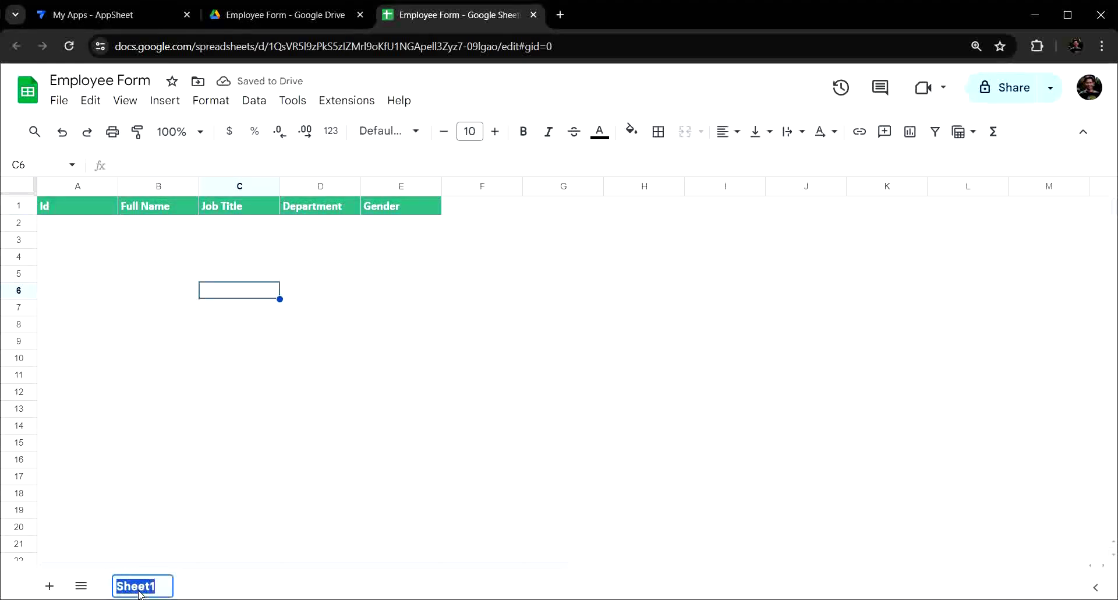
type("Fo")
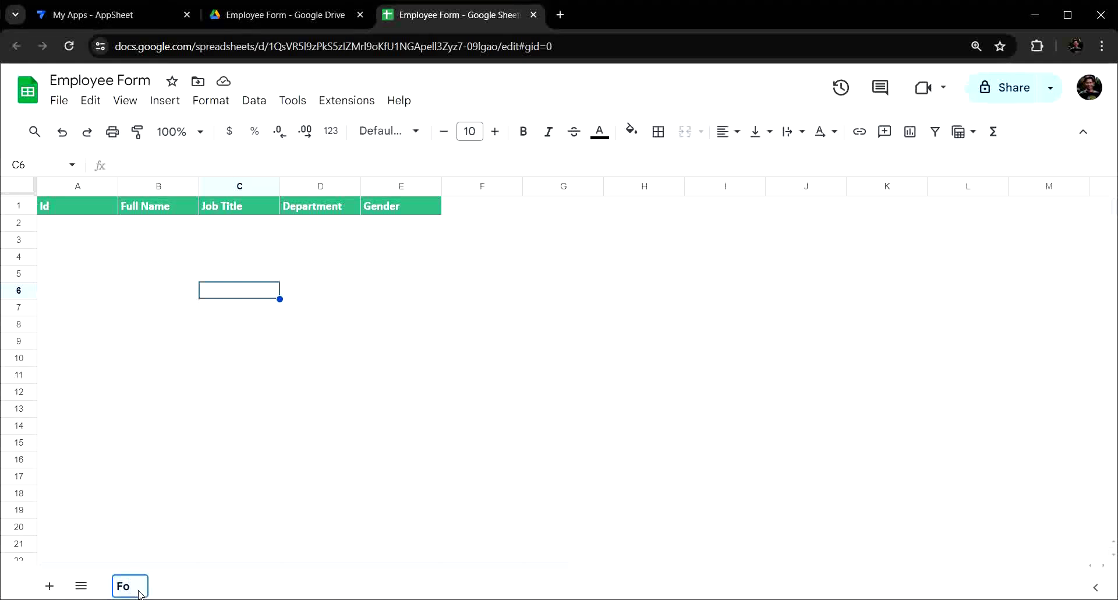
type("rm")
left_click(313, 466)
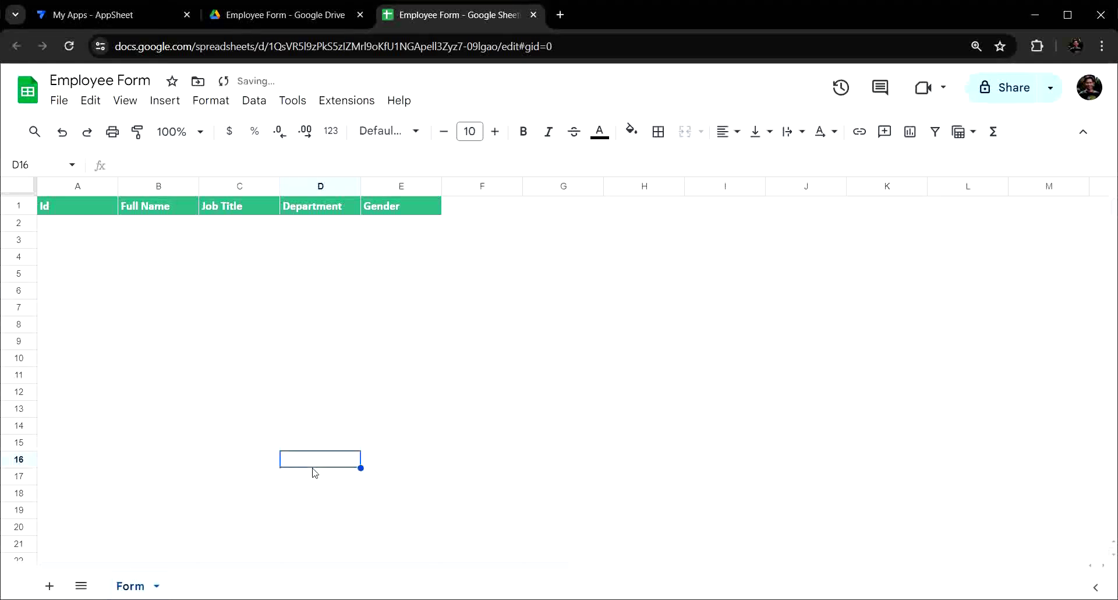
Step: Enter 'PDF File' as the F1 header and format it bold with yellow fill
left_click(478, 209)
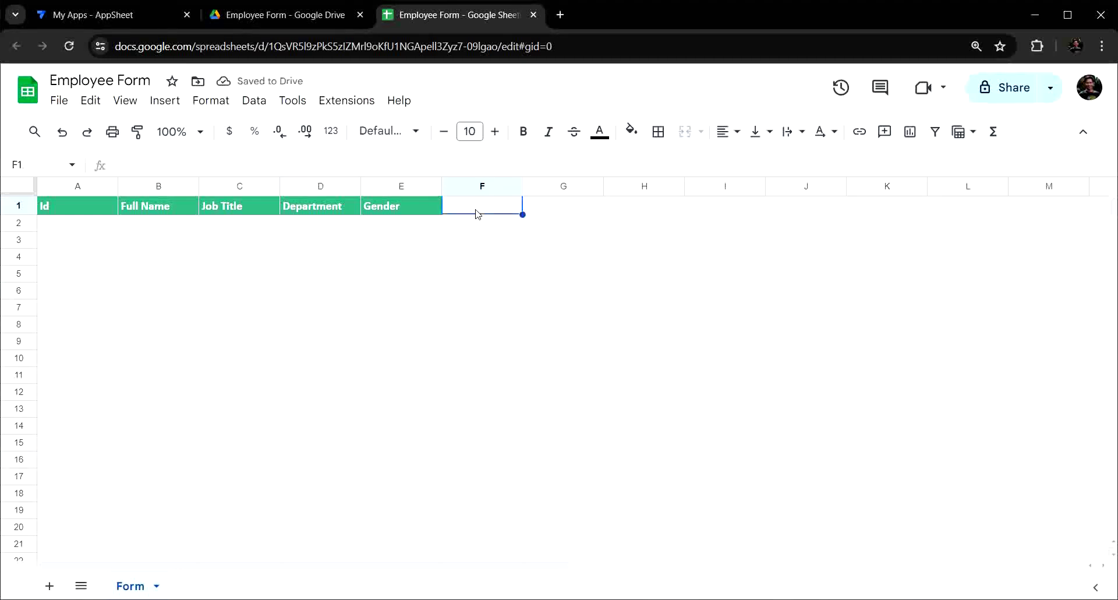
type("PDF File")
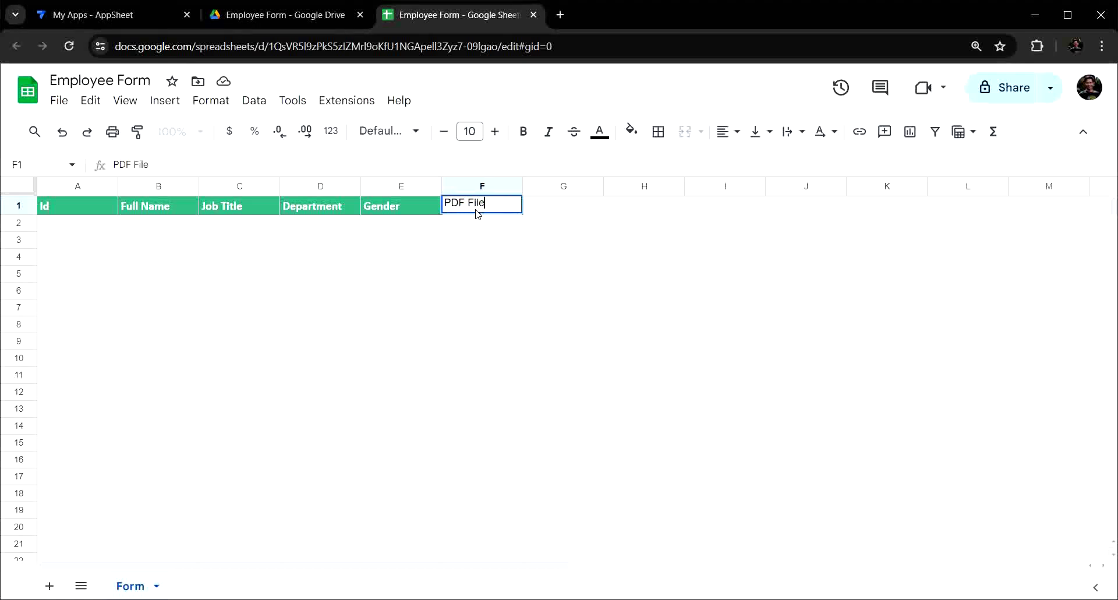
key("Return")
left_click(477, 212)
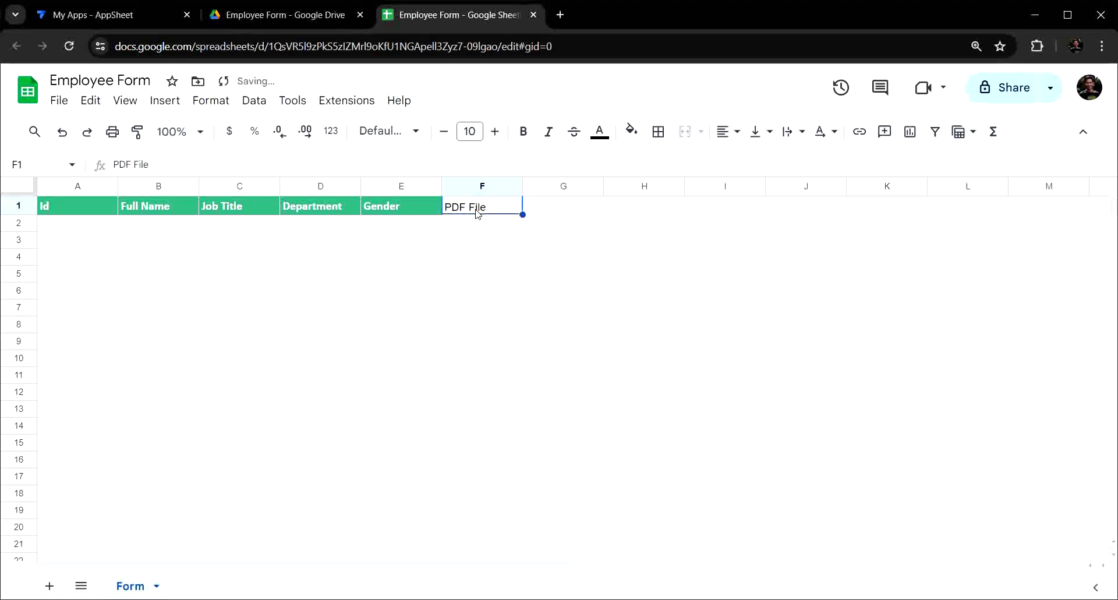
left_click(631, 130)
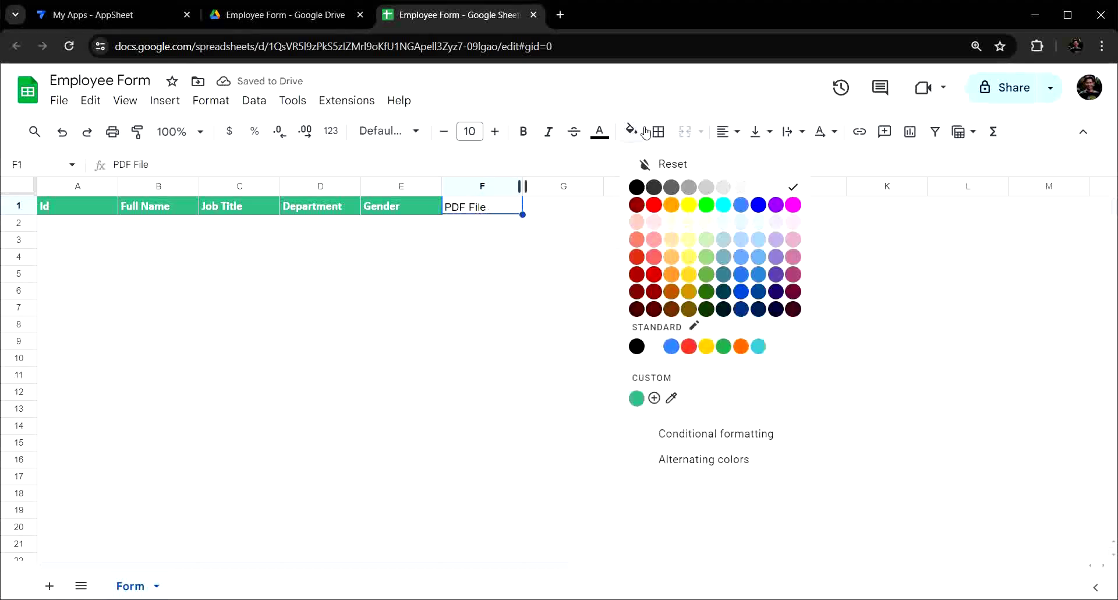
left_click(689, 205)
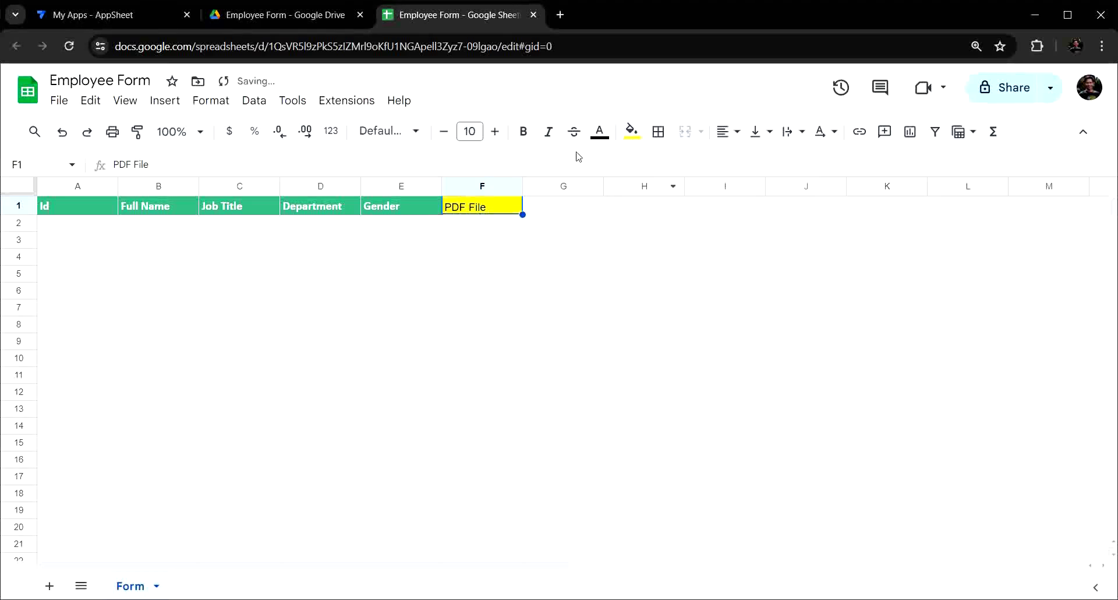
left_click(525, 138)
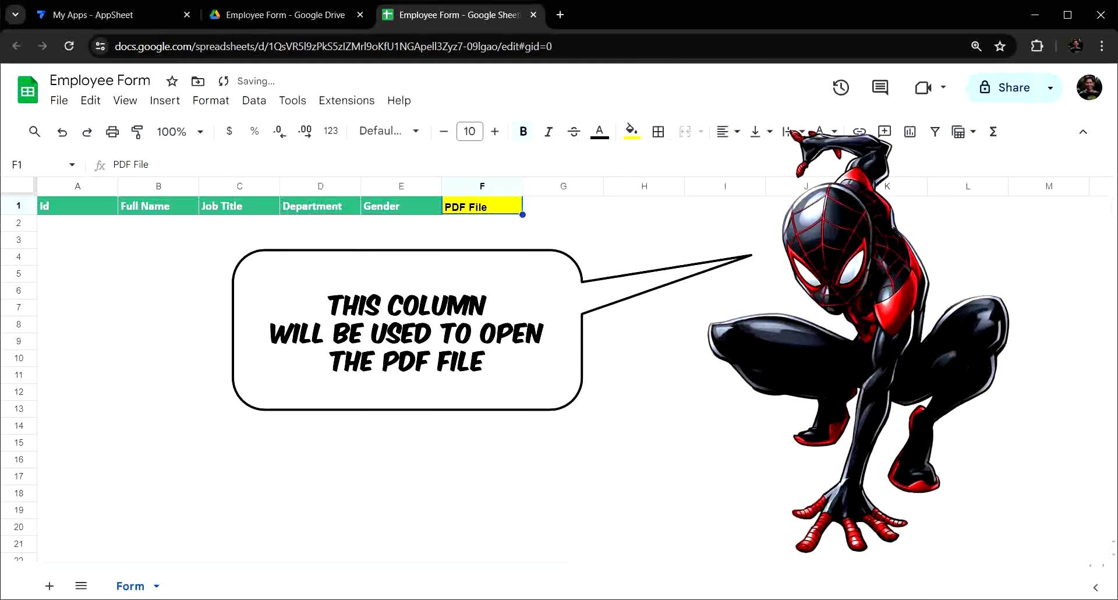
left_click(496, 312)
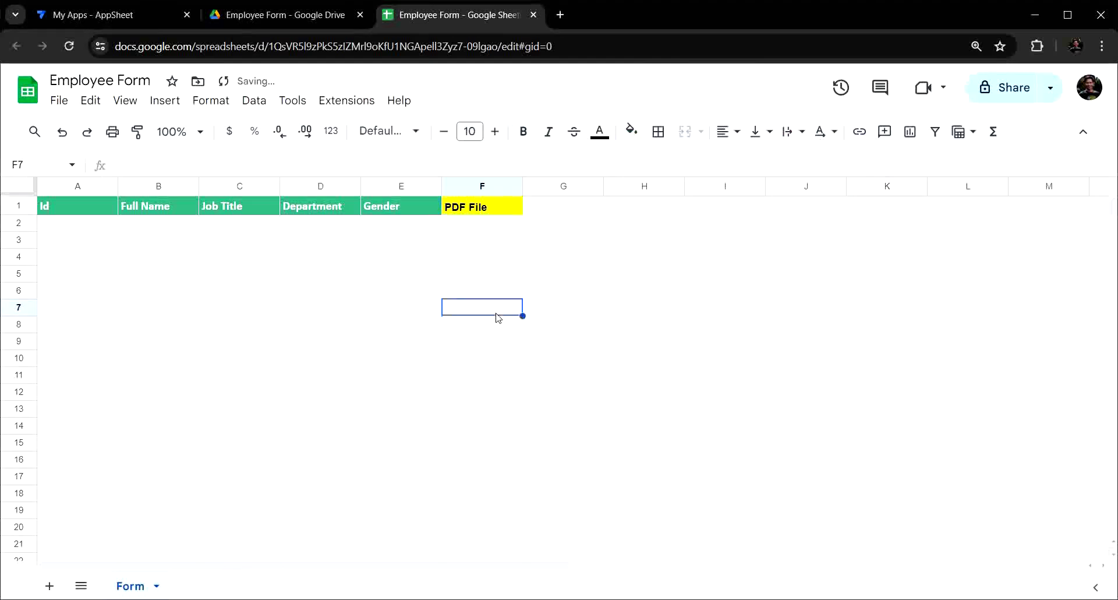
left_click(285, 416)
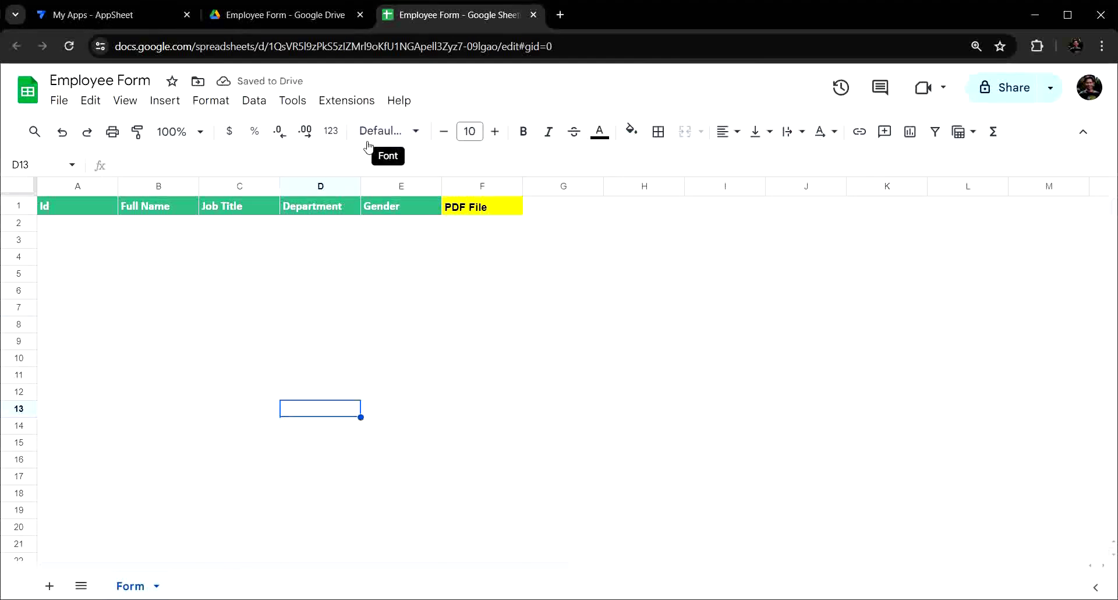
Step: Generate an AppSheet app from the Employee Form sheet and close the app-ready message
left_click(348, 103)
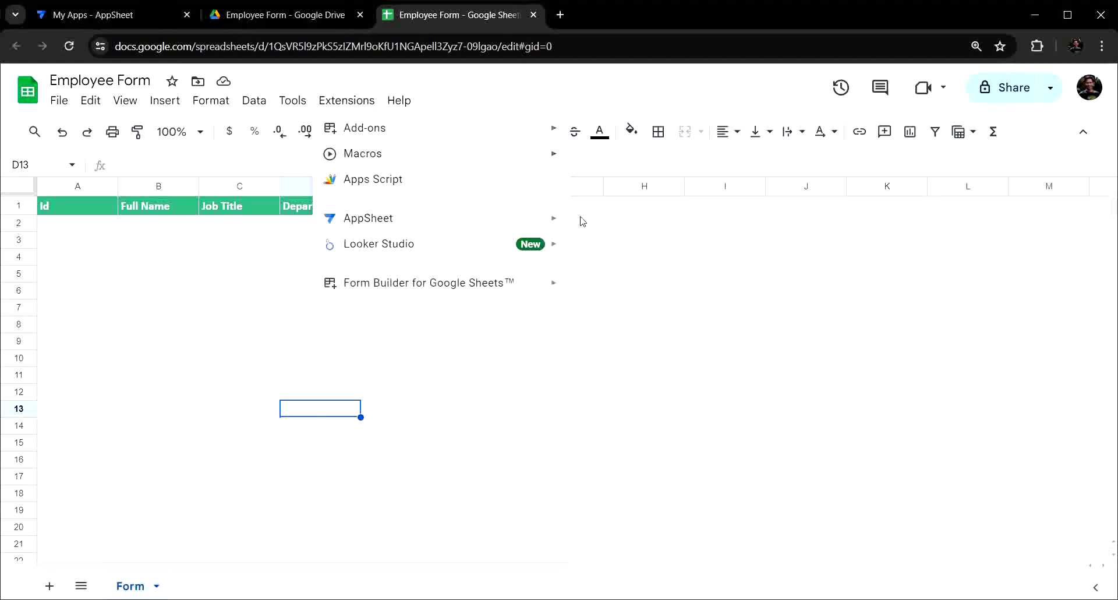
mouse_move(559, 221)
left_click(600, 231)
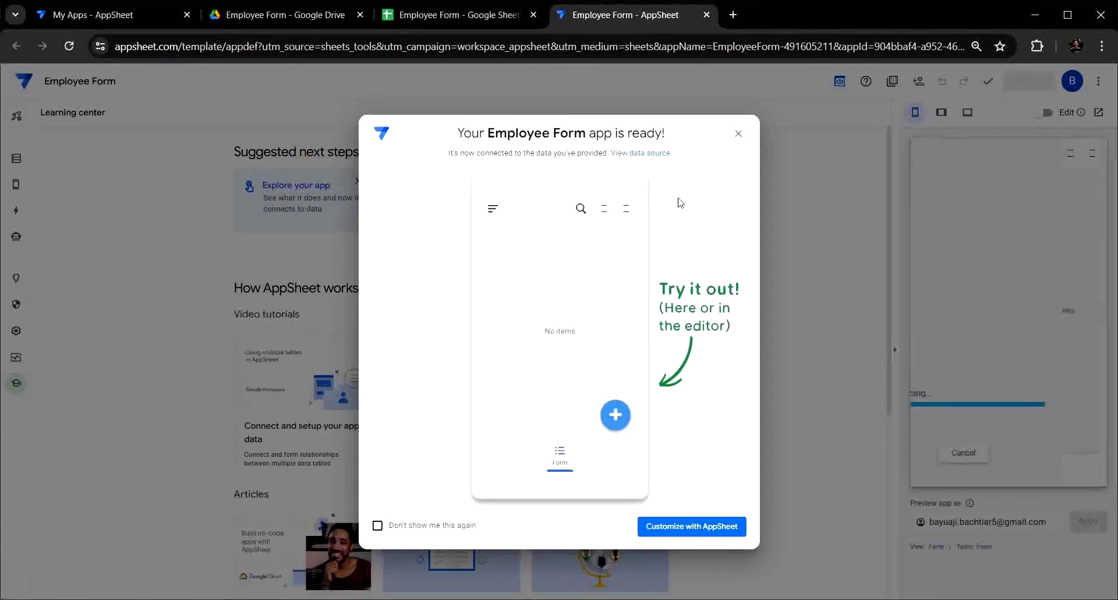
left_click(738, 133)
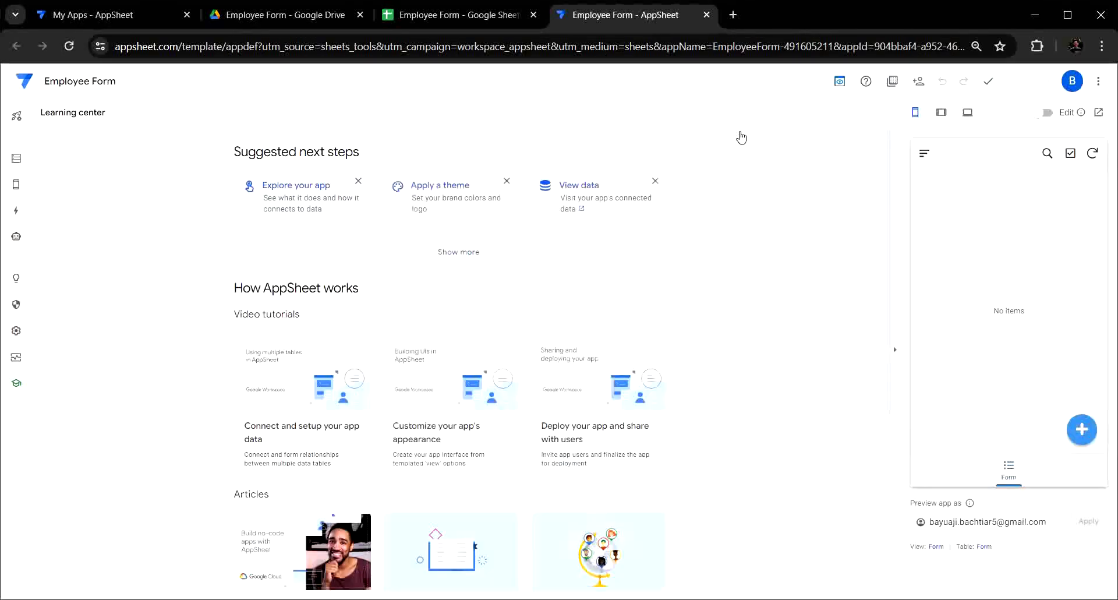
Step: Show the Form table's columns and preview the add-record form, cancelling without saving
left_click(15, 164)
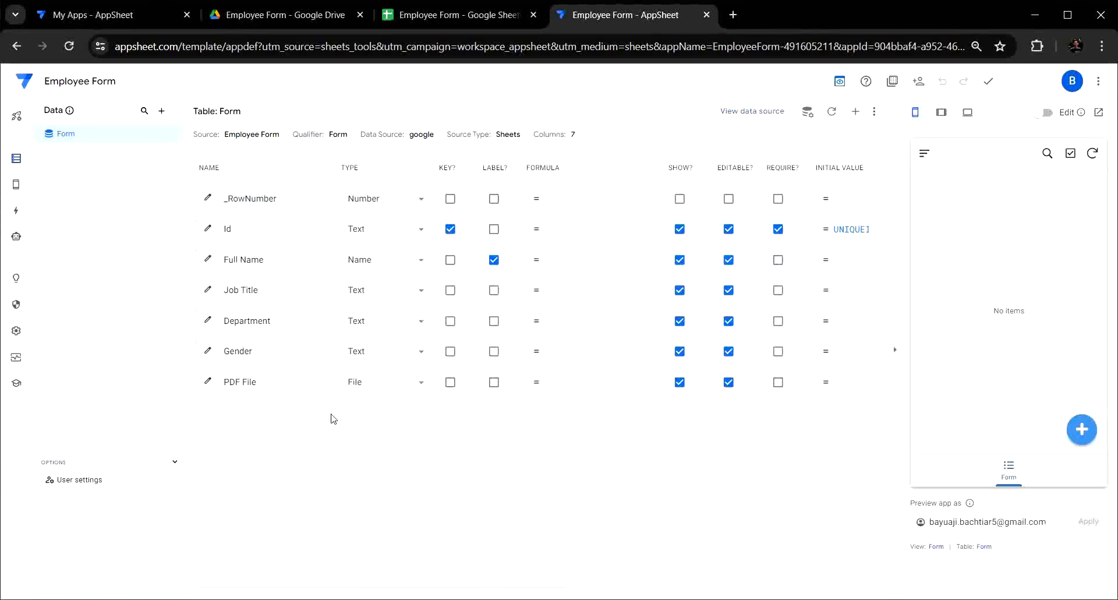
left_click(1084, 430)
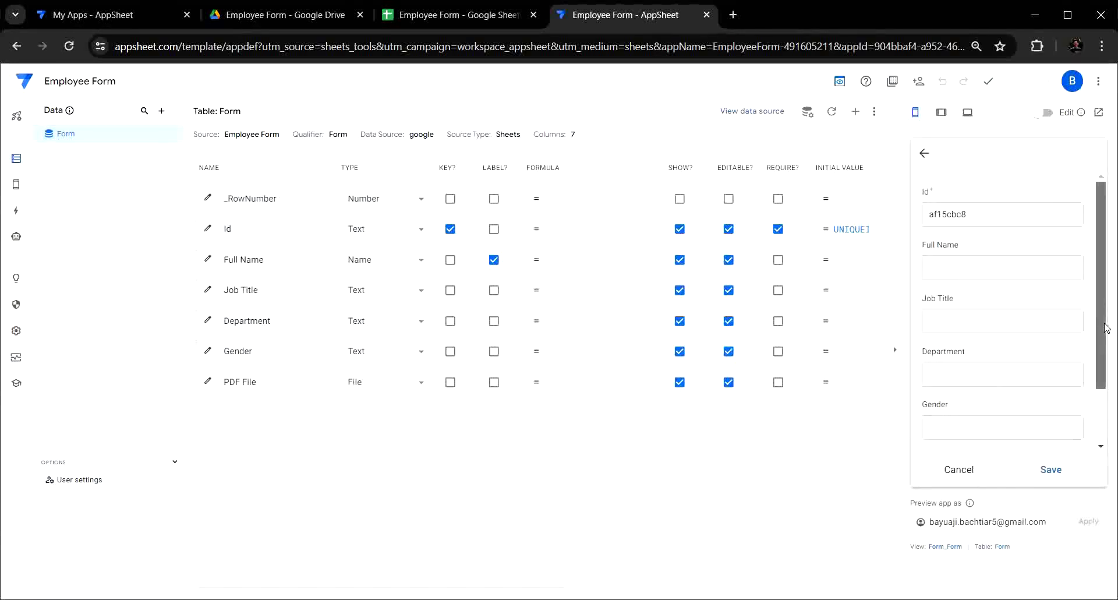
mouse_move(1106, 328)
left_mouse_down()
mouse_move(1107, 391)
mouse_move(1108, 314)
mouse_move(1109, 396)
left_mouse_up()
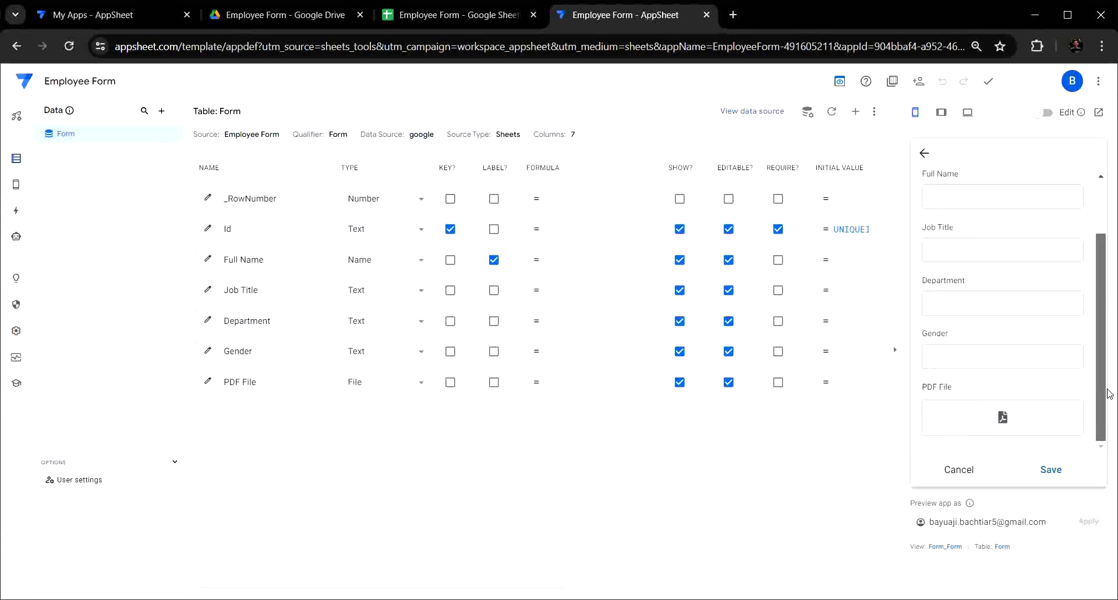
left_click(967, 469)
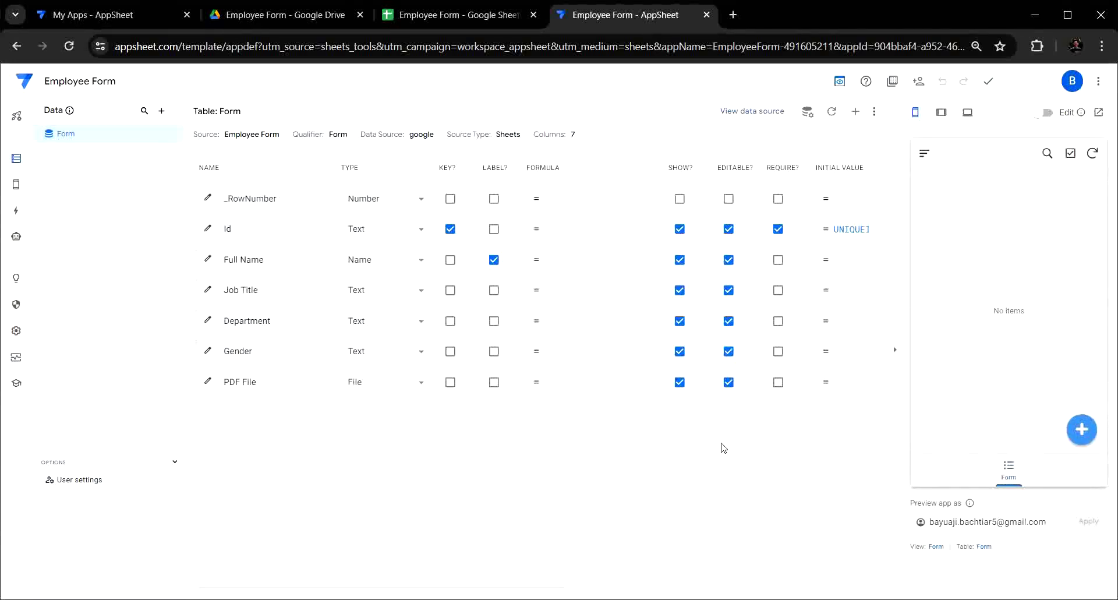
Step: Find the Default app folder in the app settings, then return to Drive's Employee Form folder
left_click(19, 337)
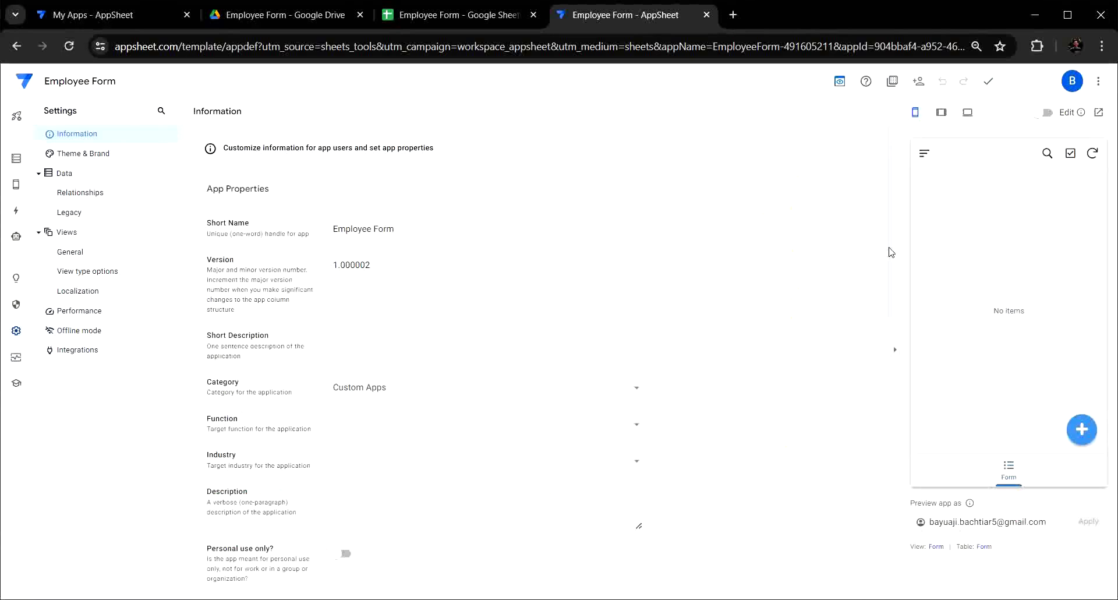
scroll(887, 279, "down", 4)
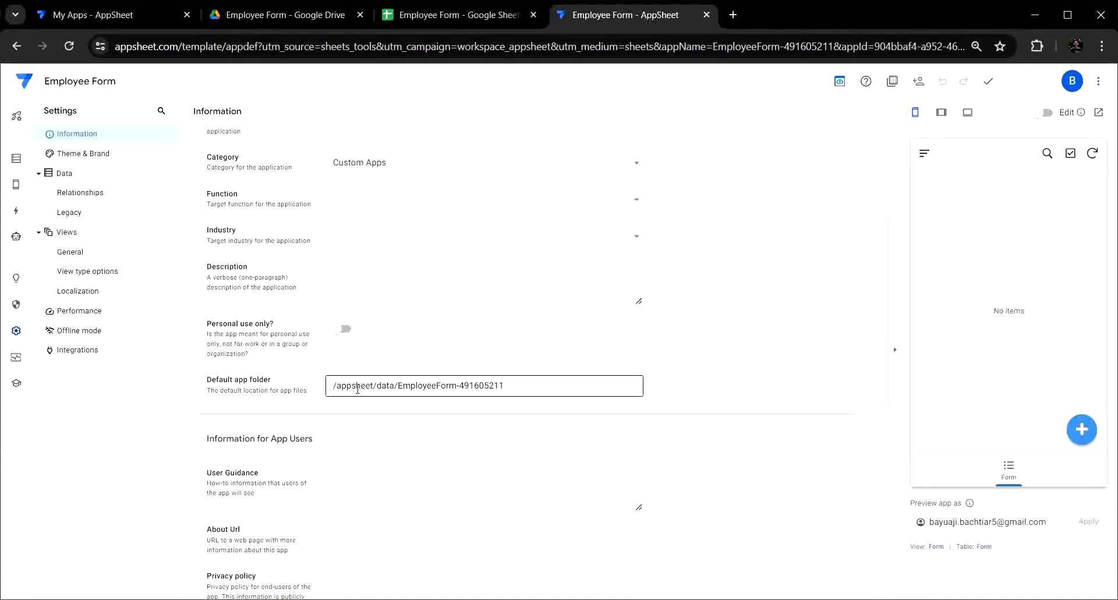
left_click(277, 19)
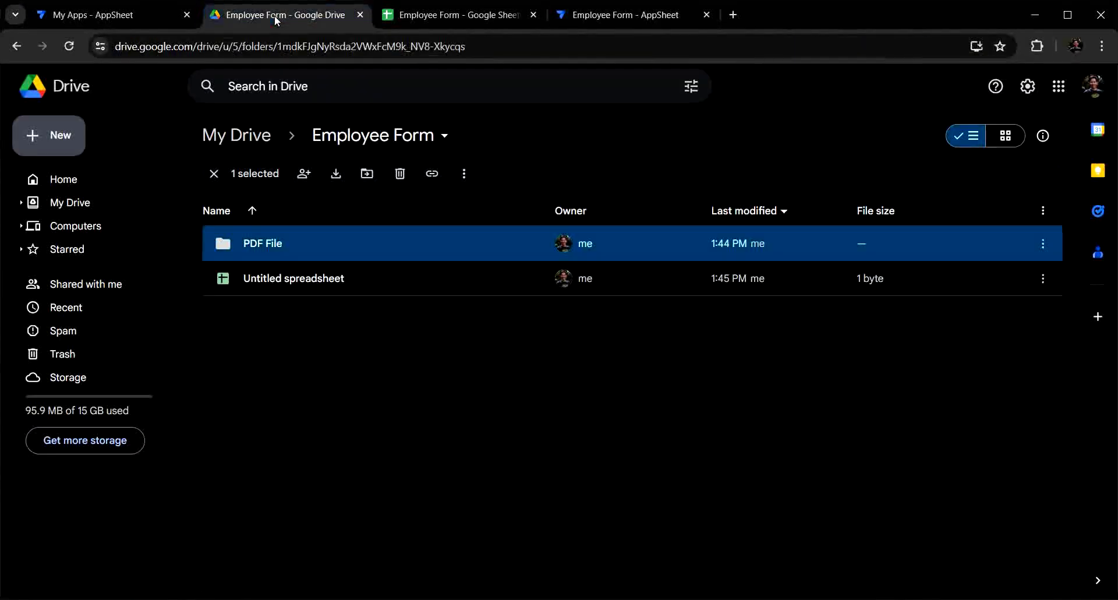
Step: Reload the Employee Form folder listing so the spreadsheet shows its new name
left_click(323, 274)
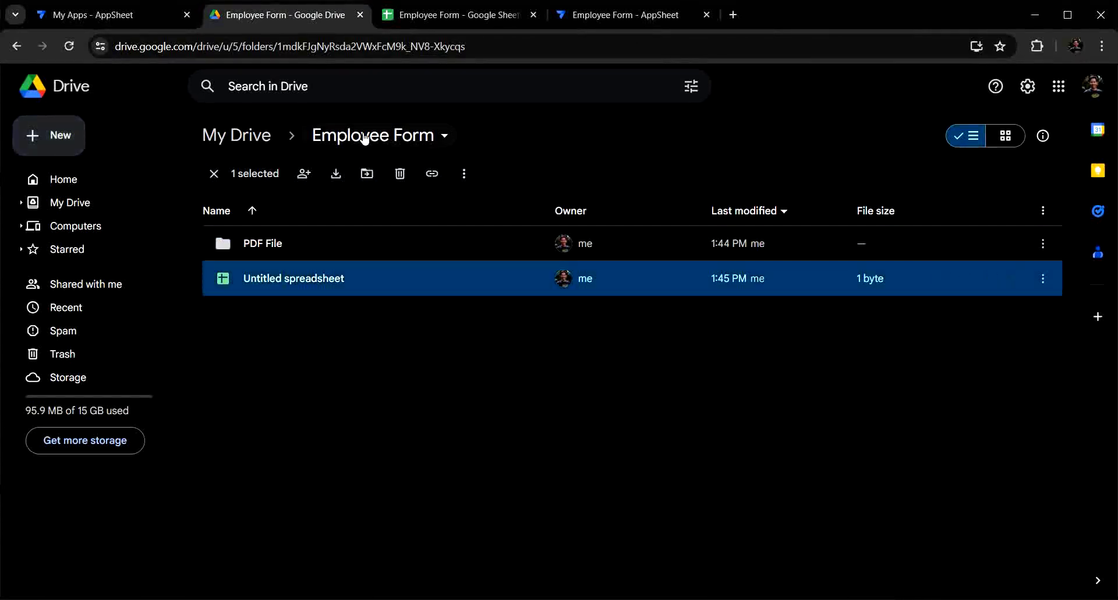
left_click(307, 379)
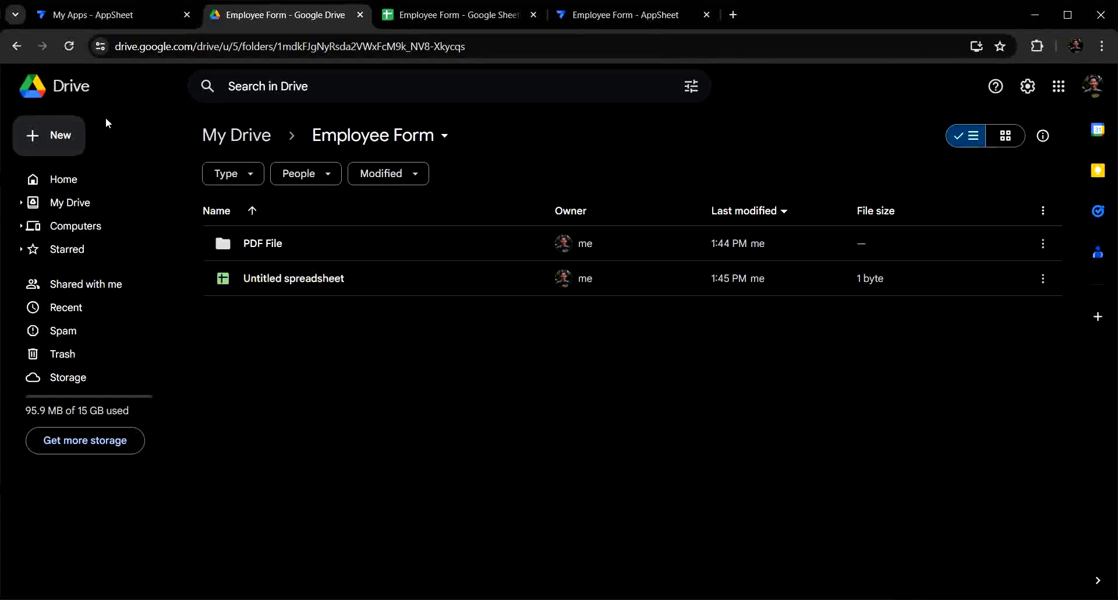
left_click(66, 43)
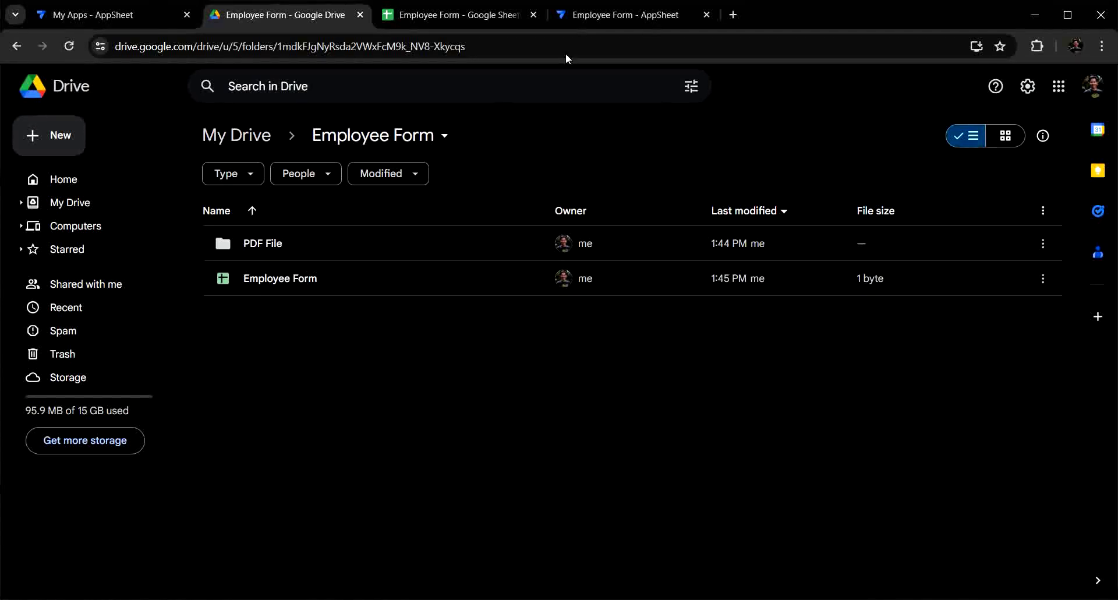
Step: Change the Default app folder path to /Employee Form and save the app
left_click(624, 16)
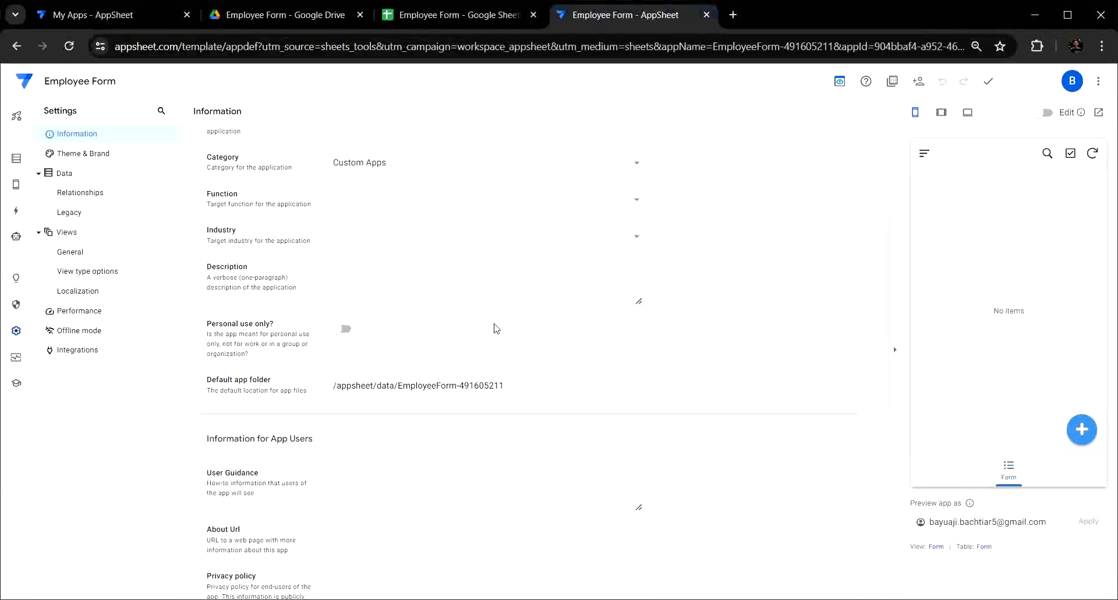
left_click(506, 386)
left_click_drag(504, 385, 405, 389)
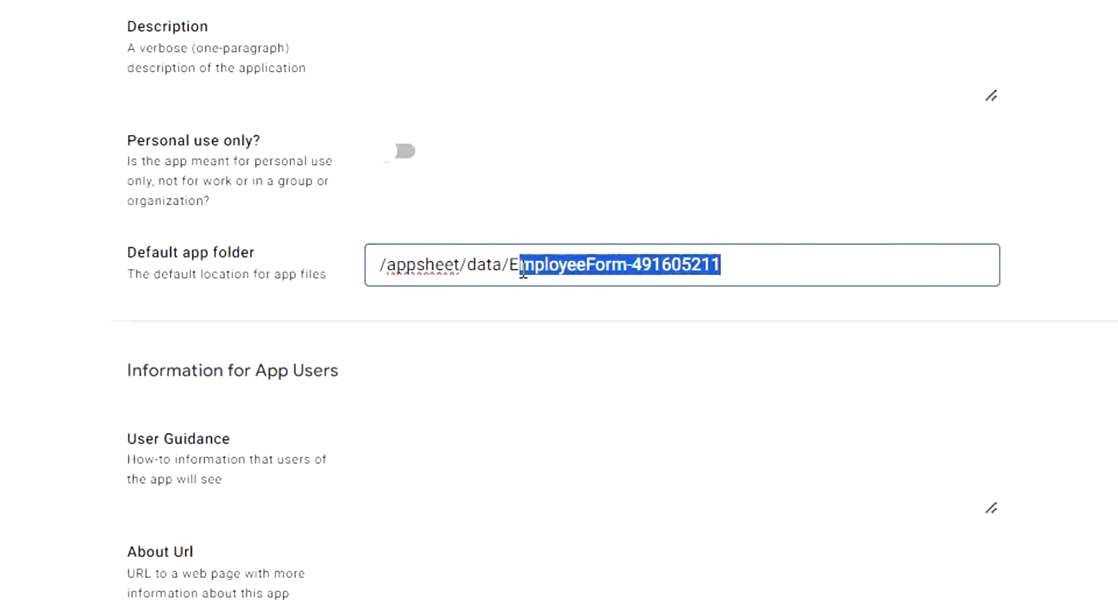
left_click_drag(524, 271, 394, 265)
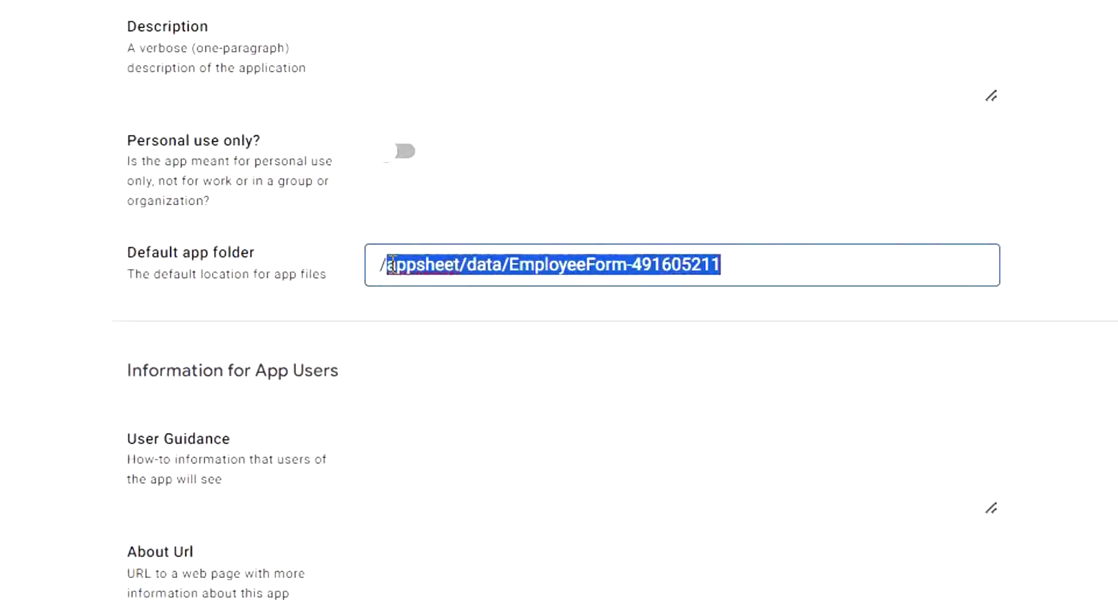
type("Em")
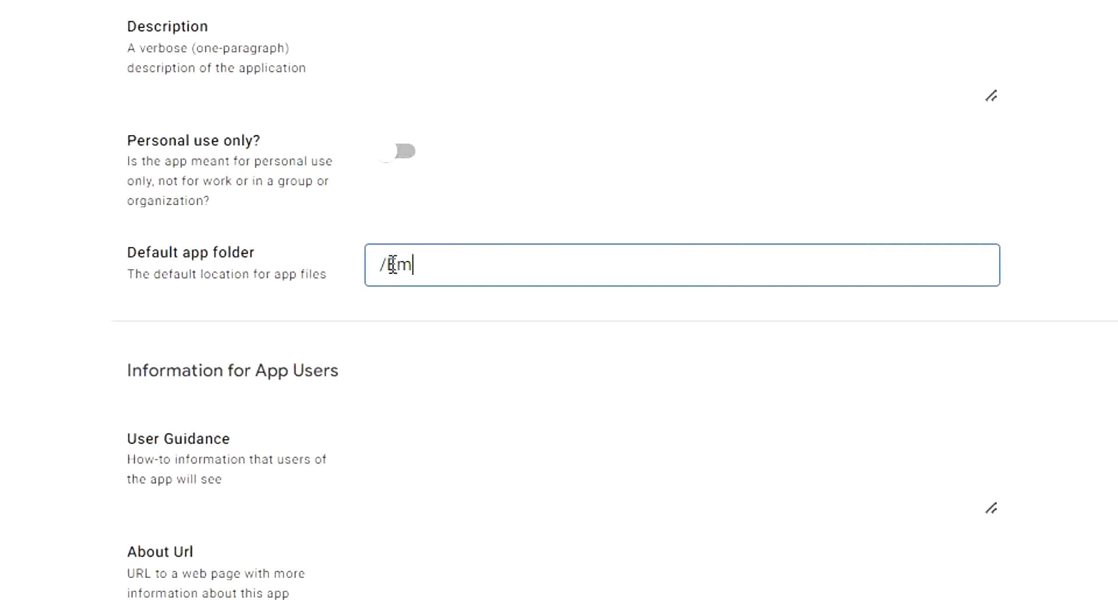
type("p")
type("loyee")
type(" Form")
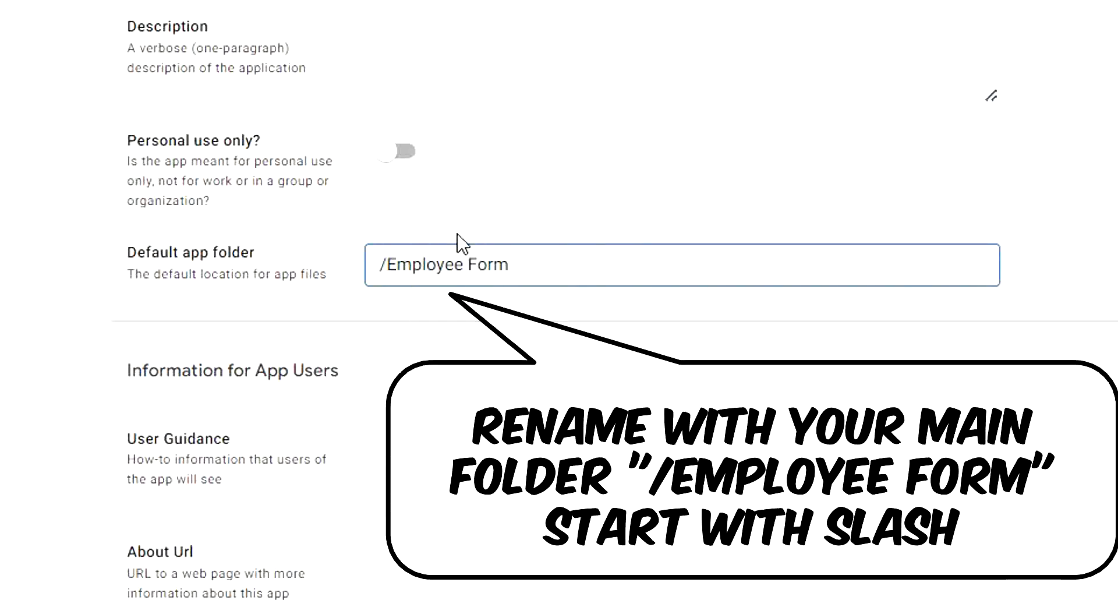
left_click(457, 233)
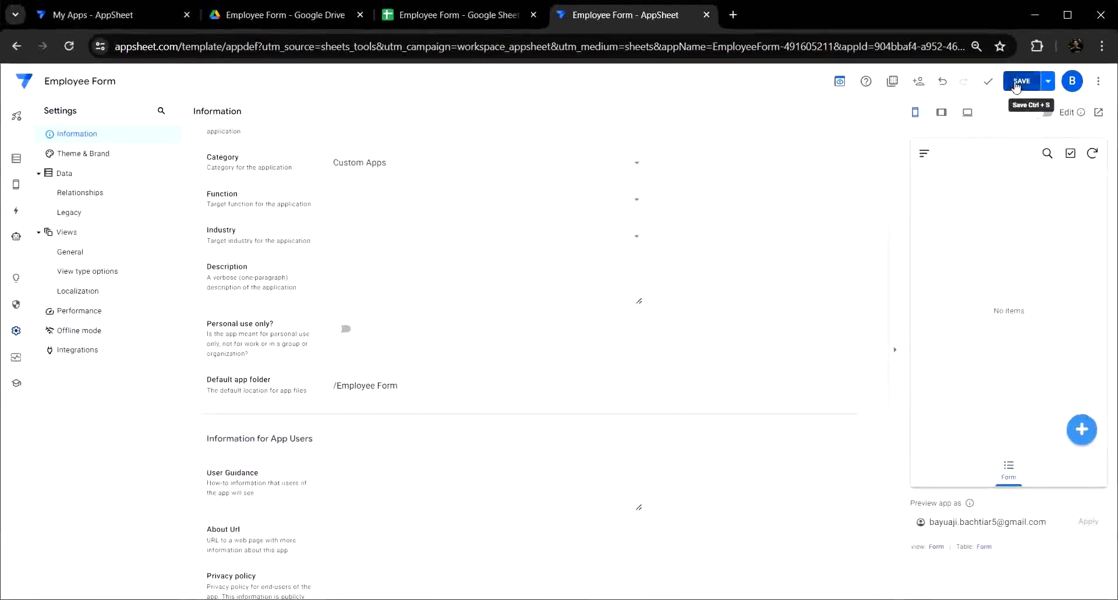
left_click(1016, 85)
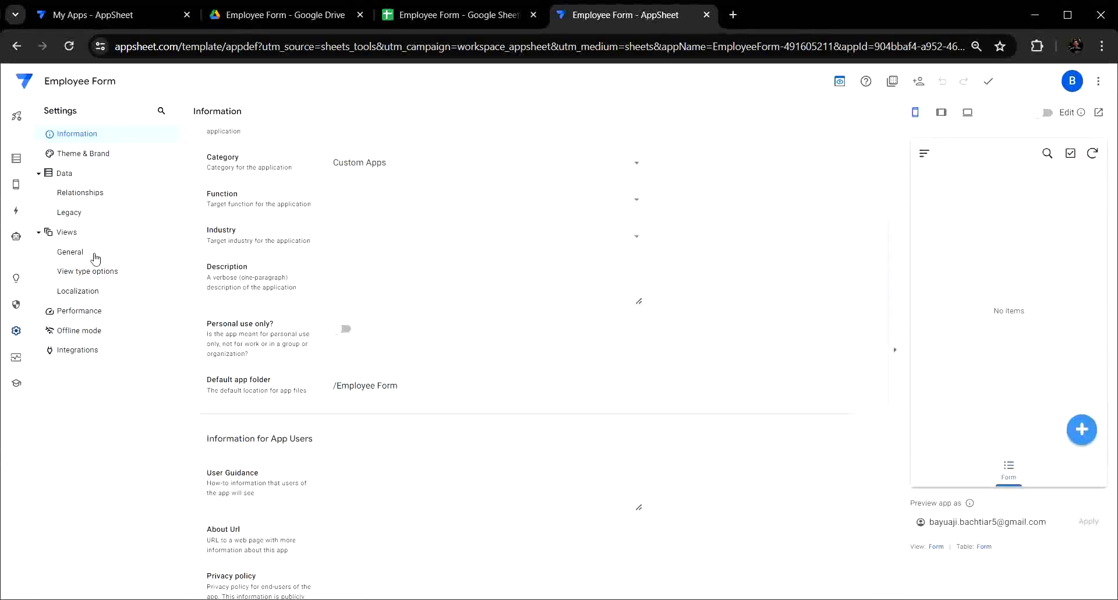
Step: Create a new blank bot with a custom triggering event
left_click(14, 243)
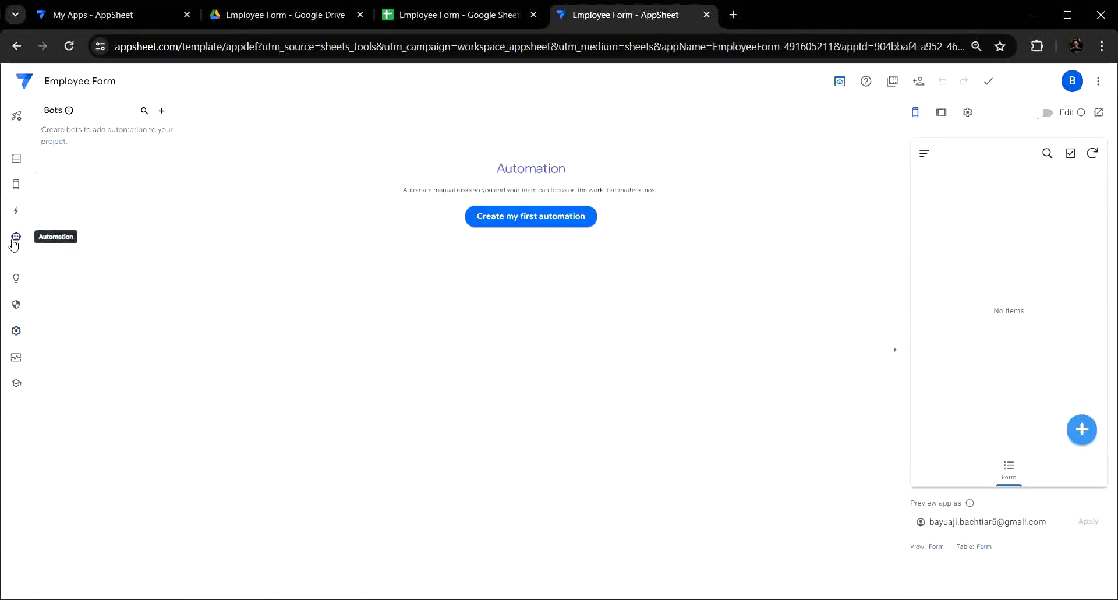
left_click(162, 111)
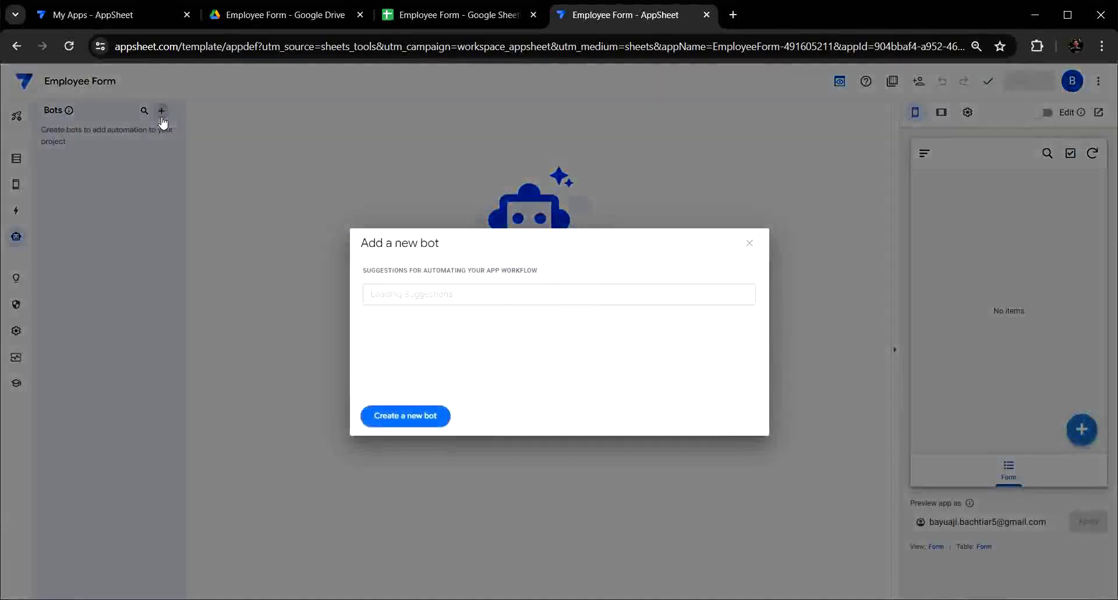
left_click(390, 418)
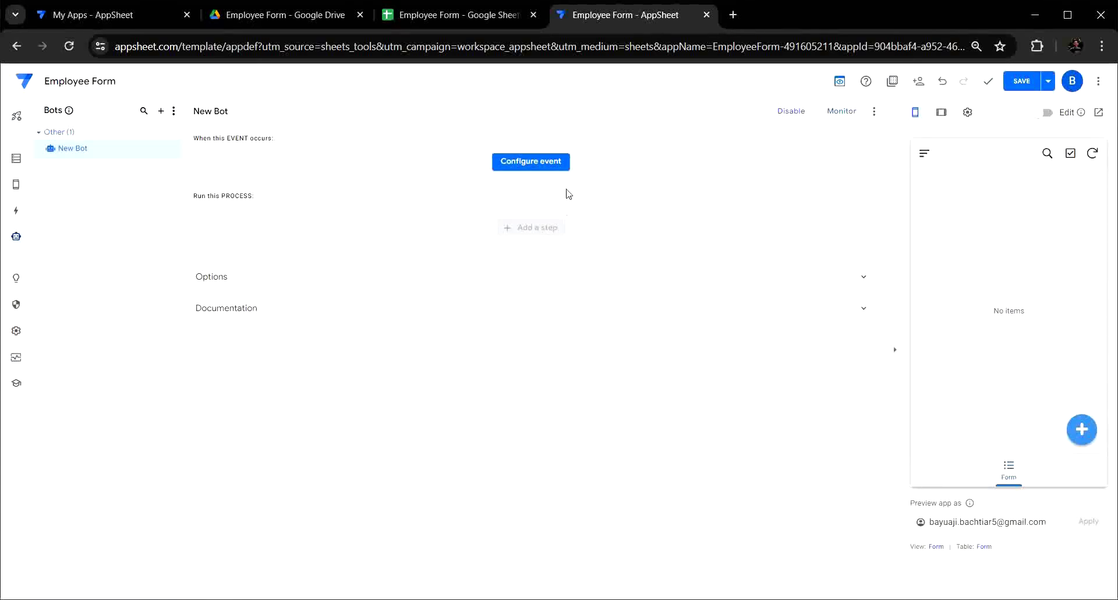
left_click(543, 166)
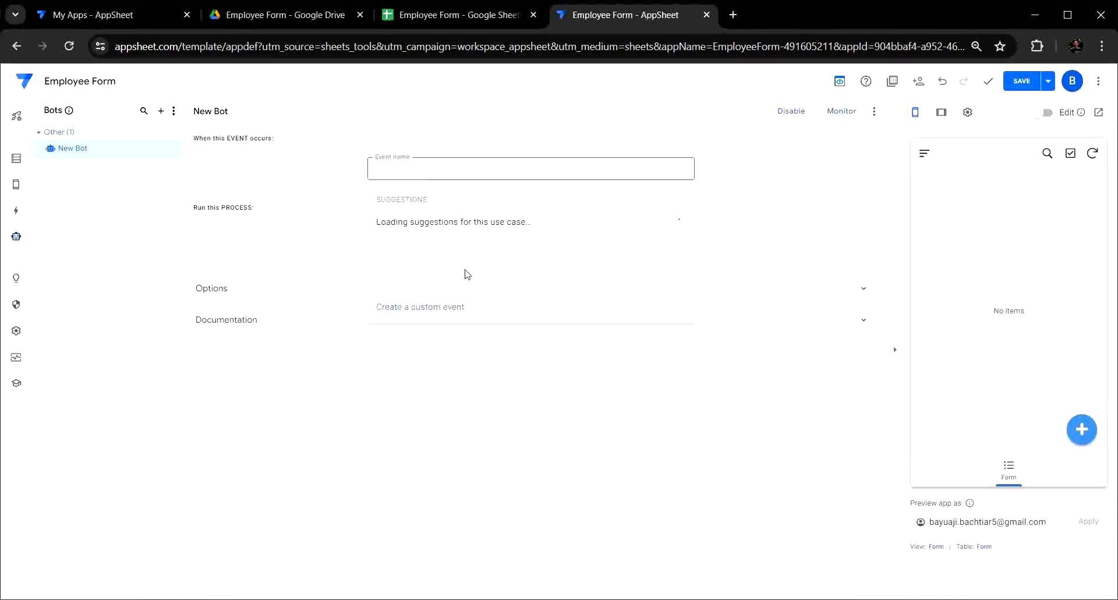
left_click(442, 309)
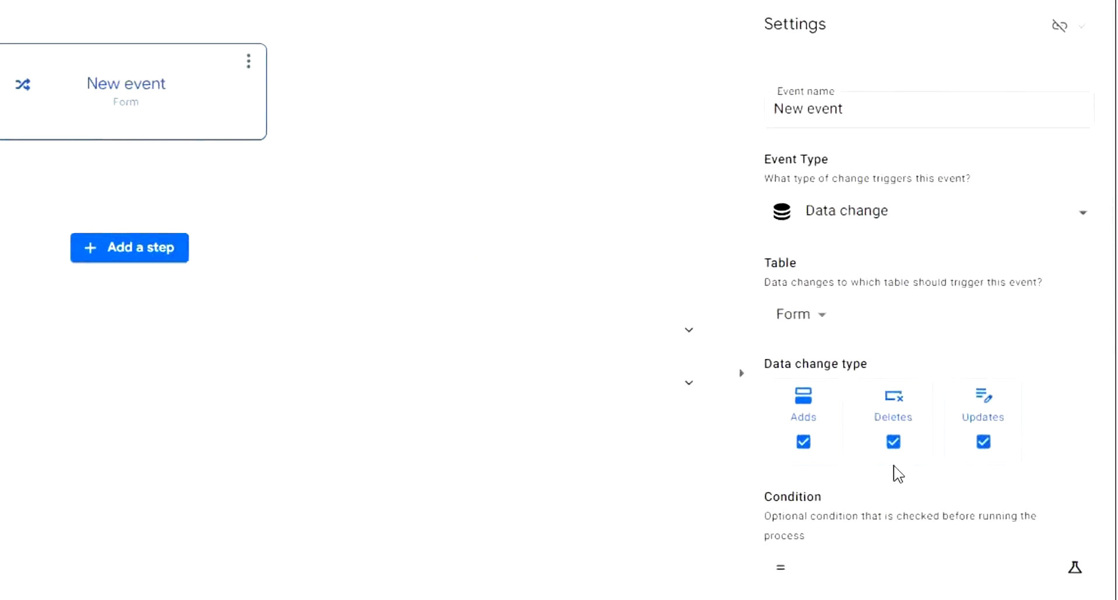
Step: Exclude deletions from the Form table event and name it New Data Added
left_click(897, 448)
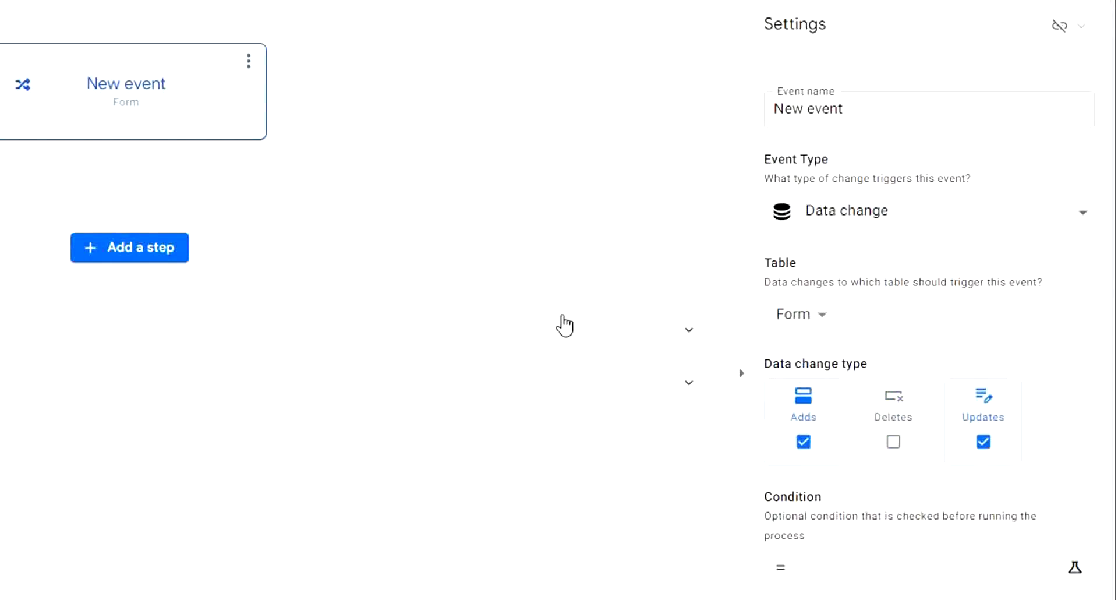
triple_click(878, 107)
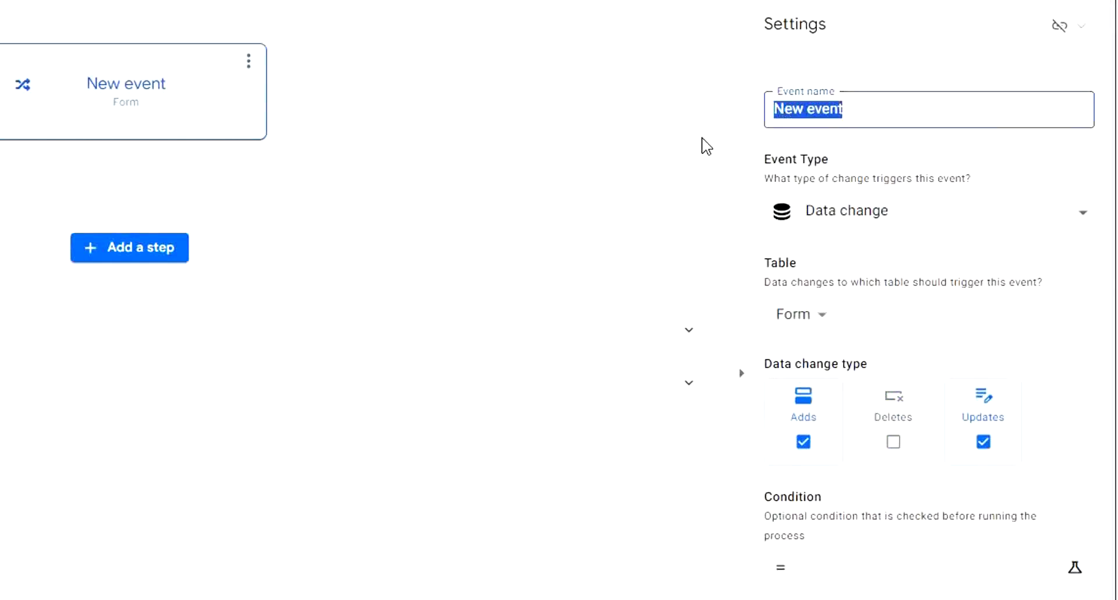
type("New Data A")
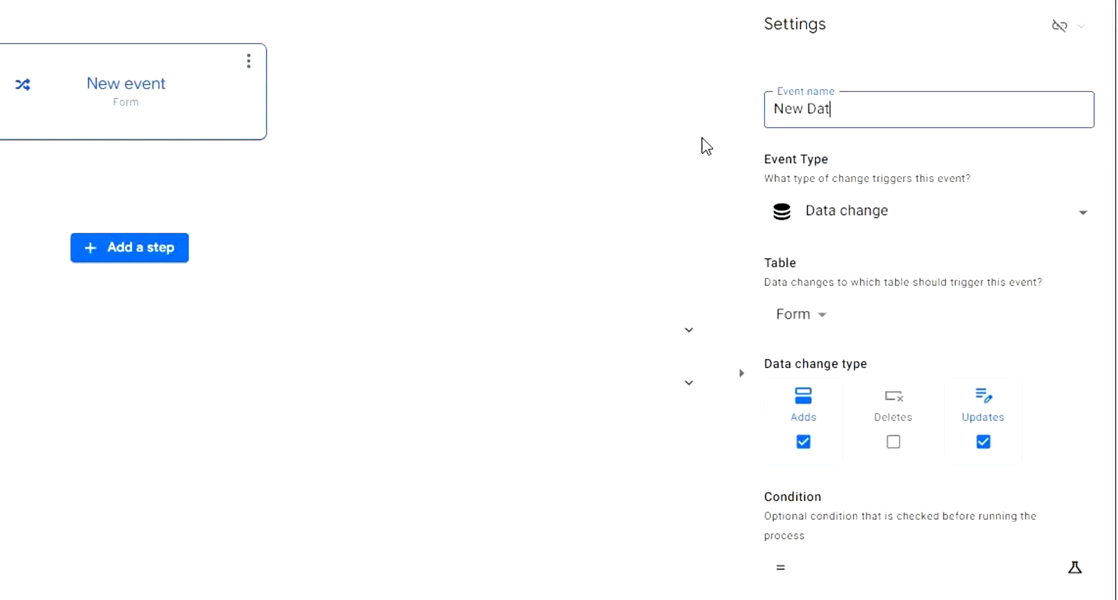
type("dded")
left_click(1008, 165)
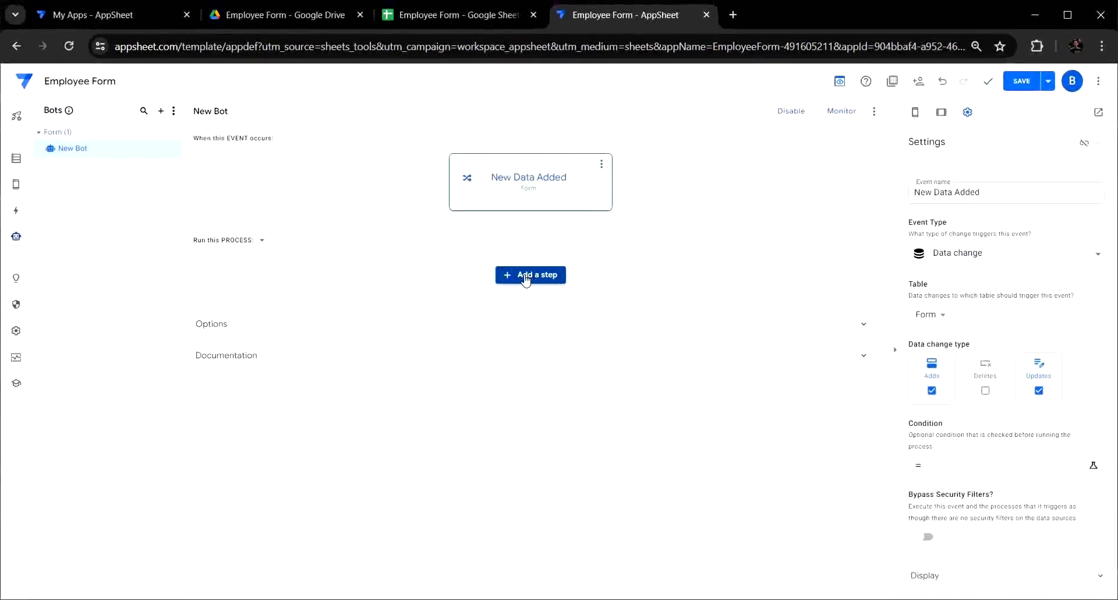
Step: Add a custom run-a-task step after the event and title it Create PDF File
left_click(537, 282)
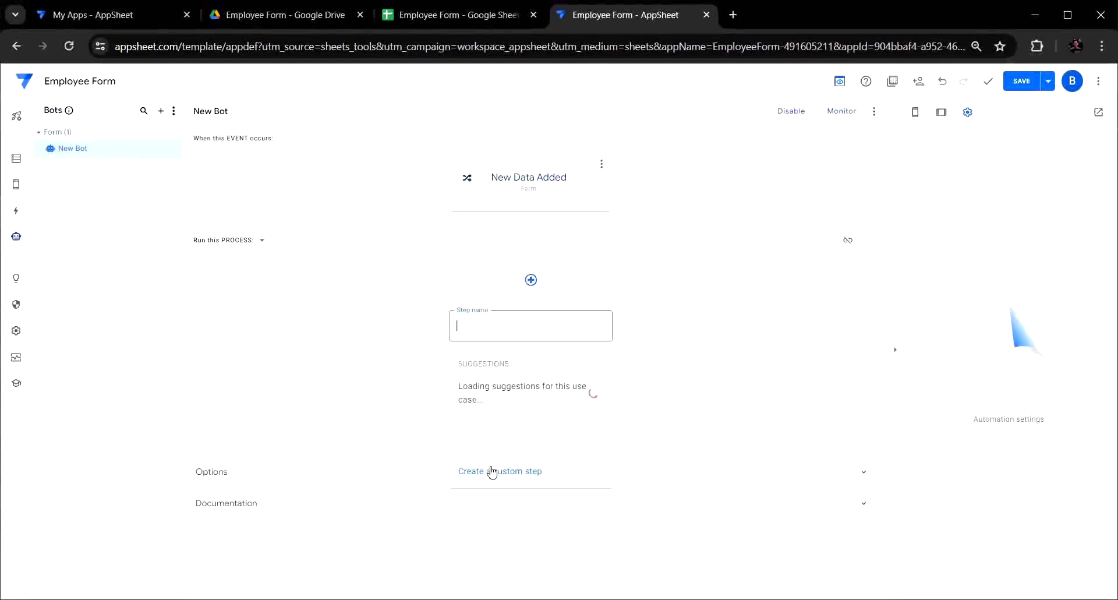
left_click(492, 472)
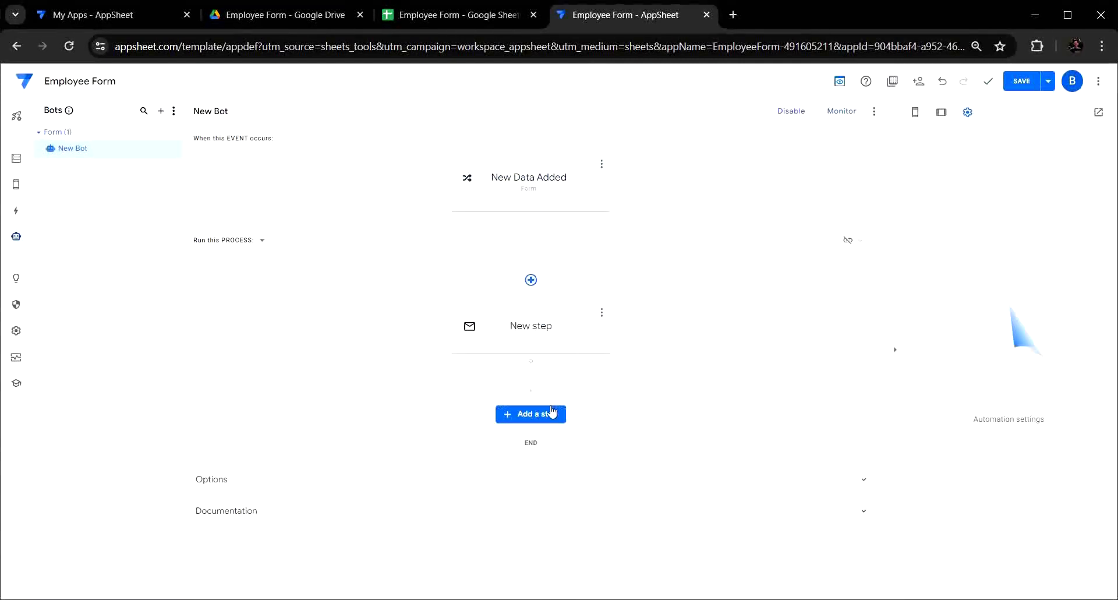
left_click(598, 343)
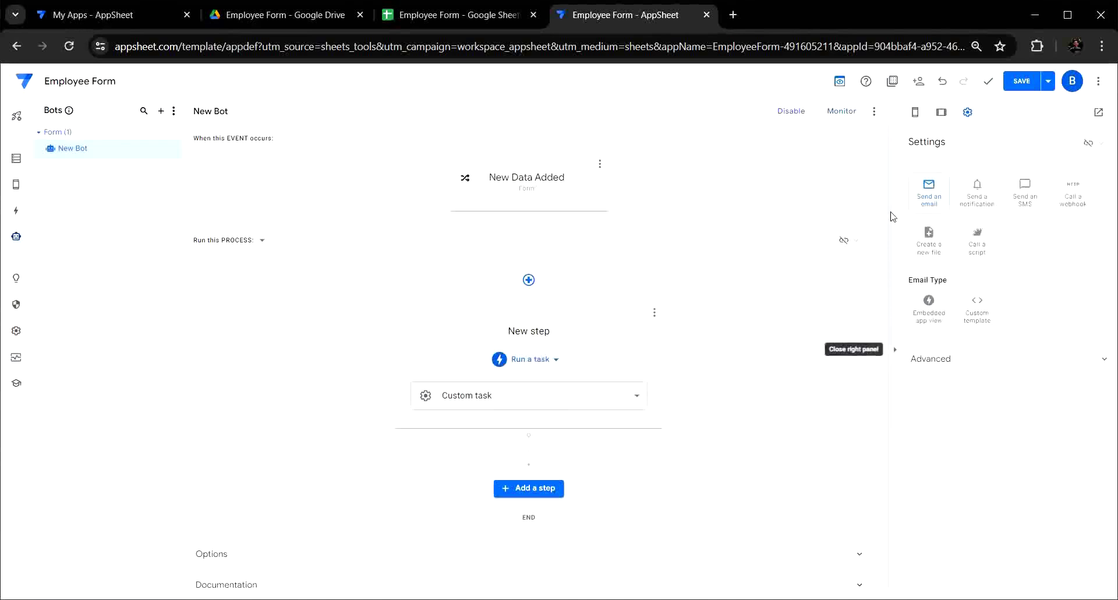
left_click_drag(567, 306, 517, 307)
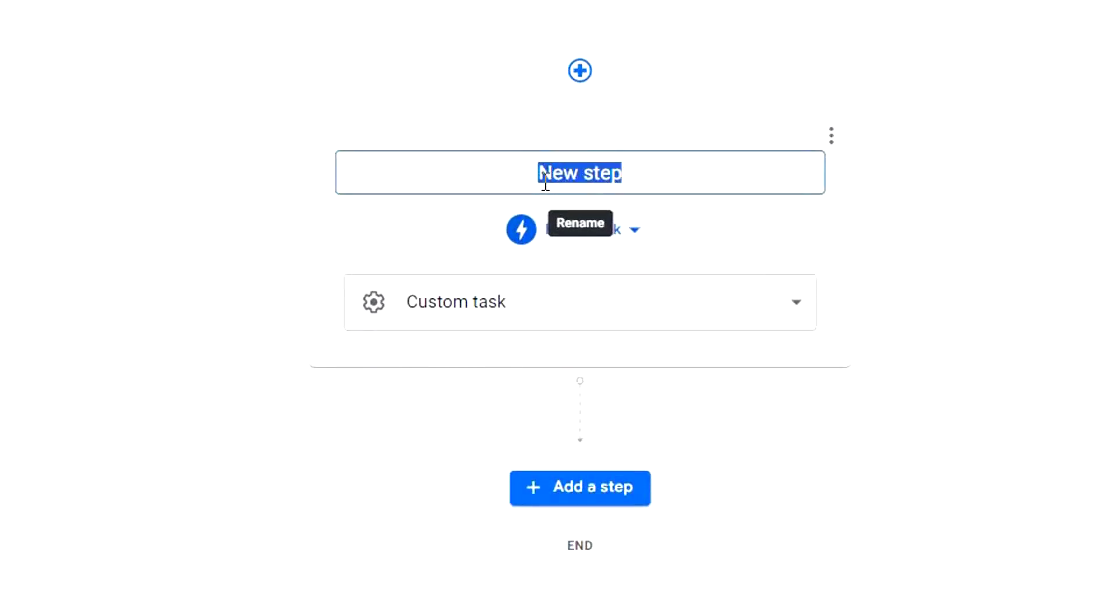
type("Create ")
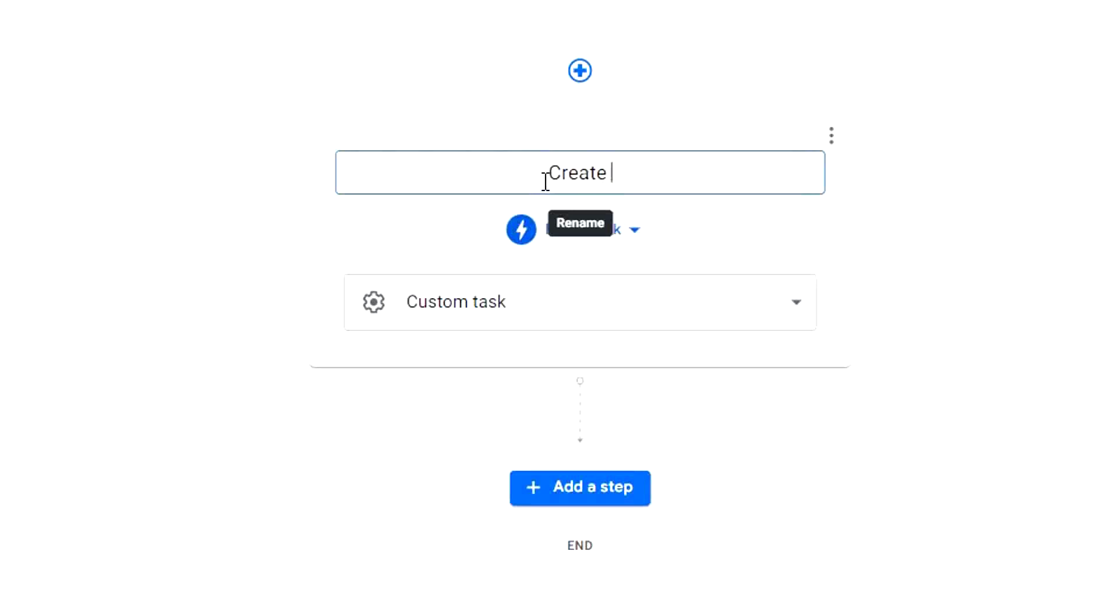
type("PDF F")
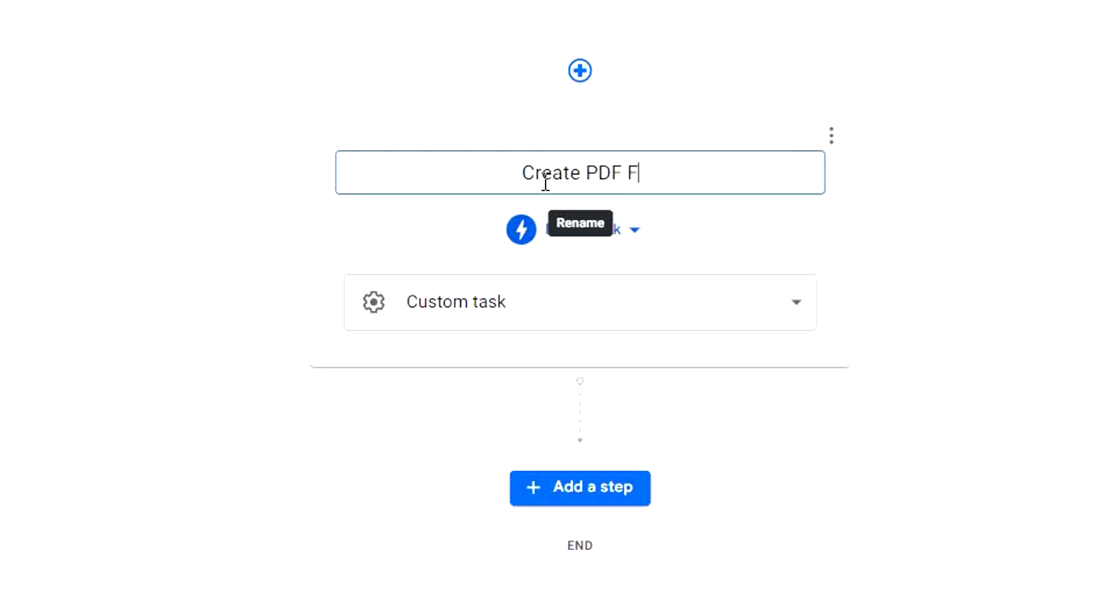
type("ile")
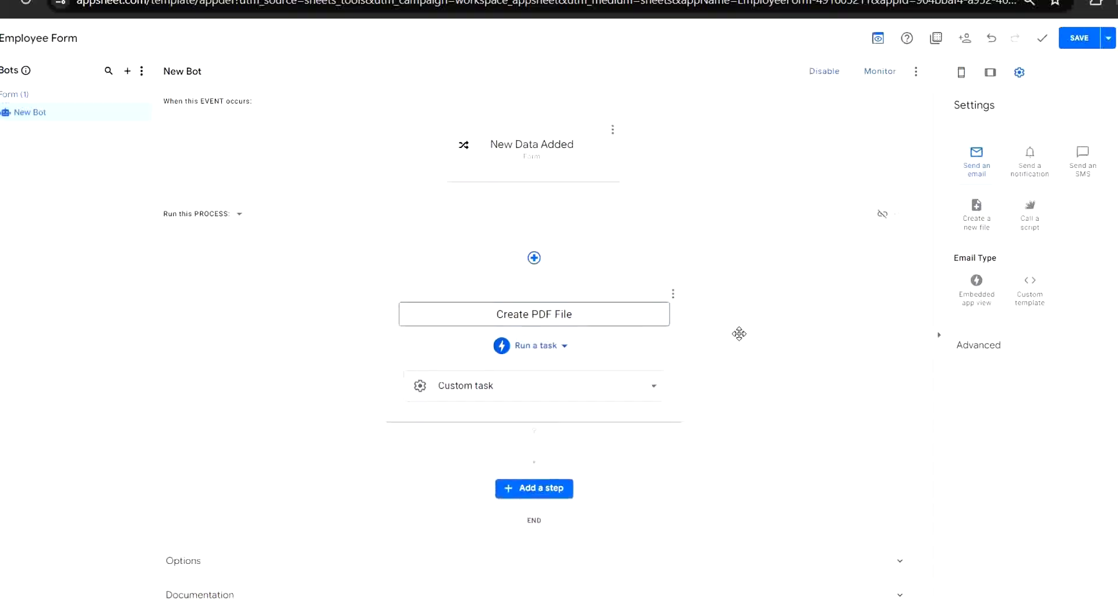
left_click(716, 349)
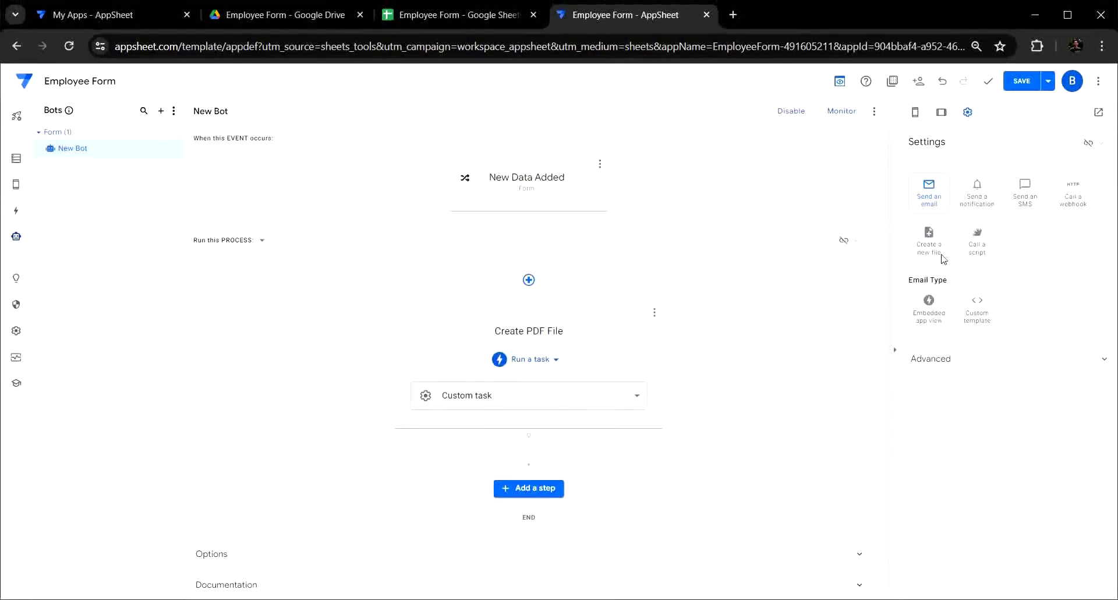
Step: Switch the step to Create a new file and check the PDF File folder in Google Drive
left_click(934, 247)
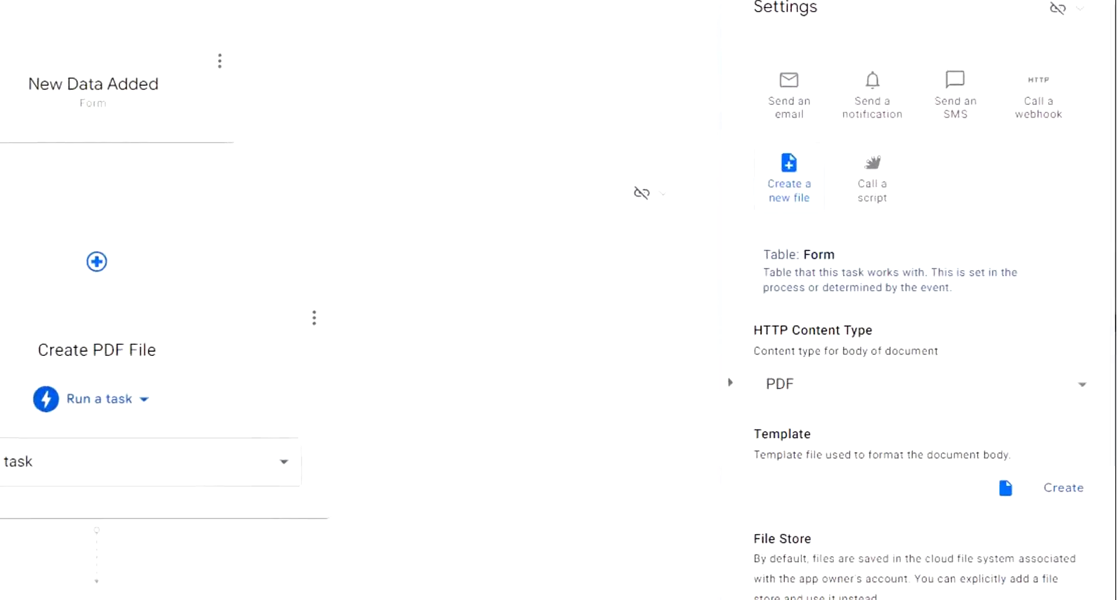
scroll(920, 300, "down", 3)
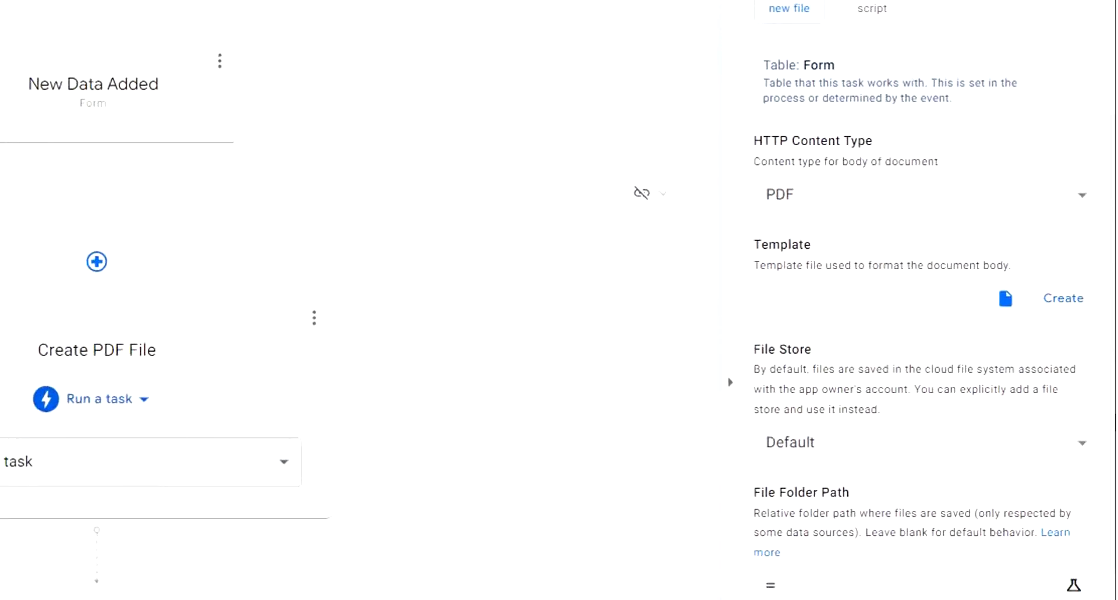
scroll(955, 447, "down", 3)
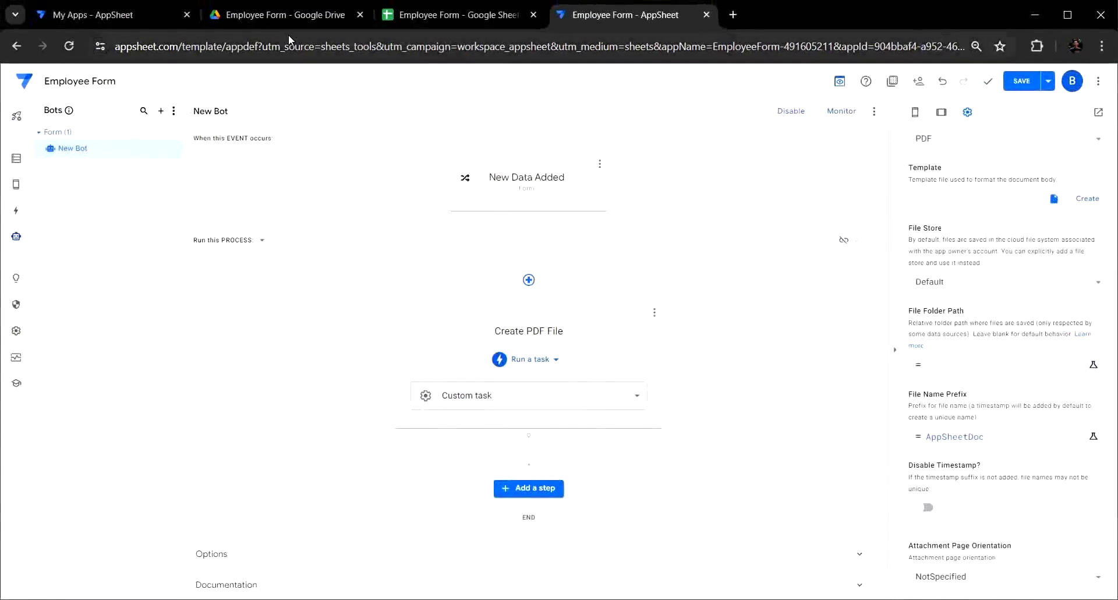
left_click(271, 20)
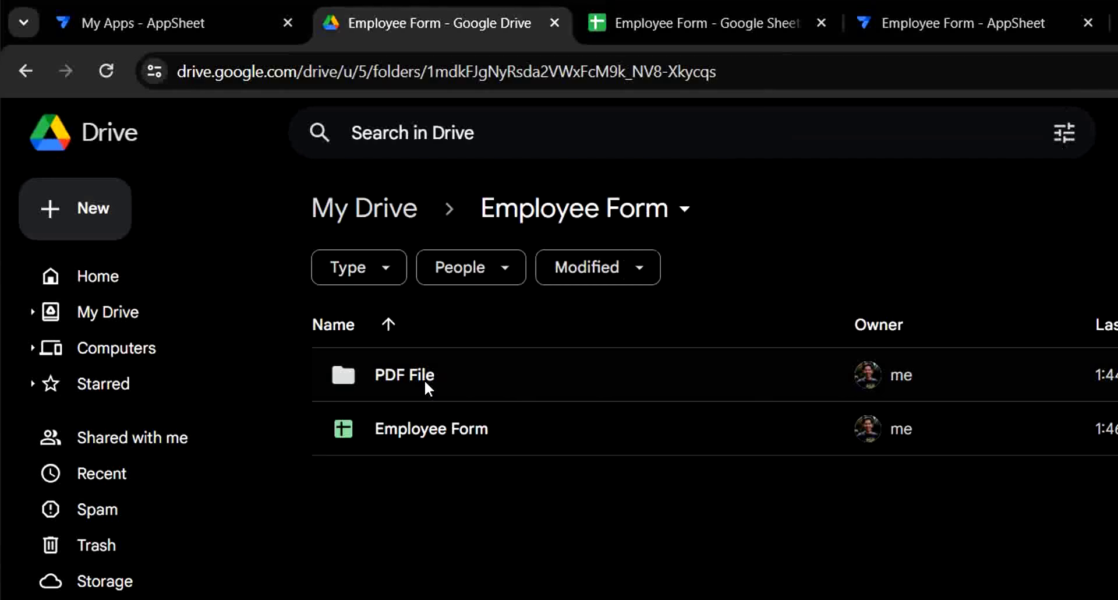
Step: Back in AppSheet, set the task's File Folder Path expression to PDF File
left_click(592, 20)
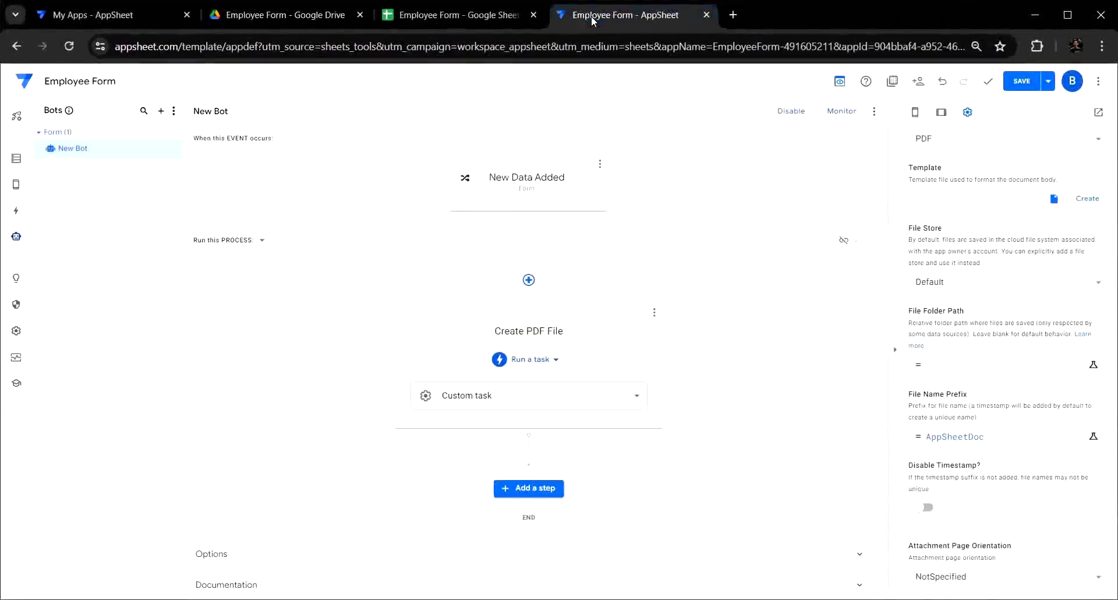
left_click(932, 365)
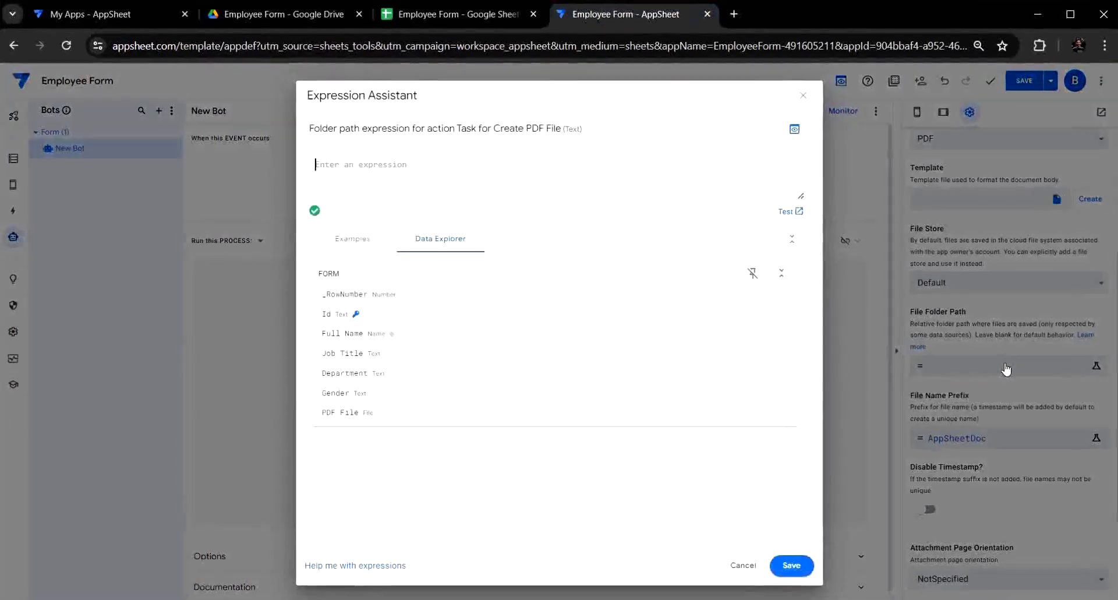
type("PDF ")
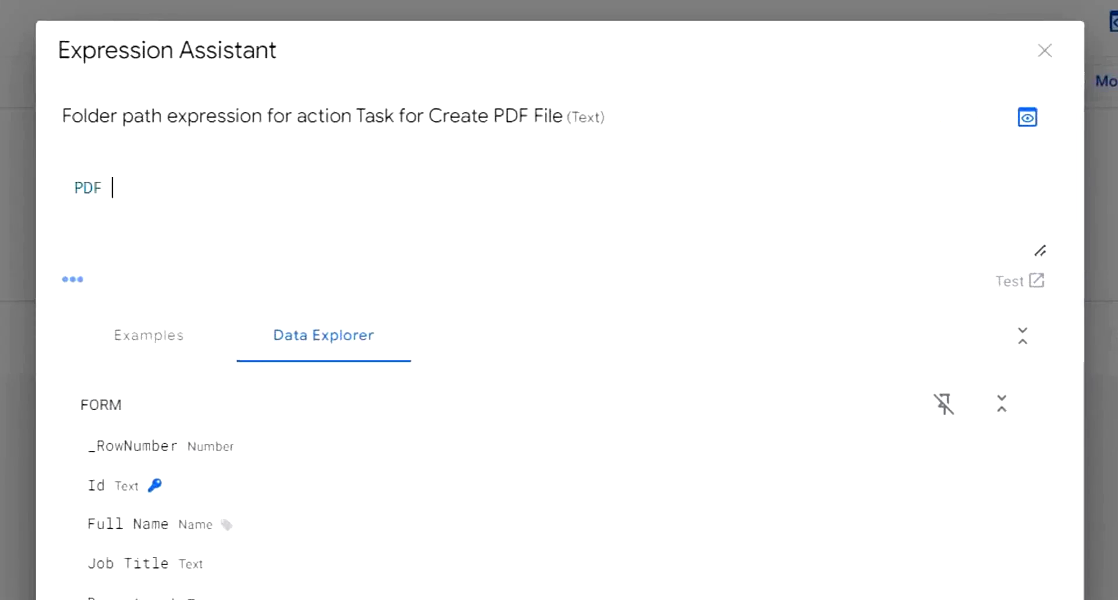
type("File")
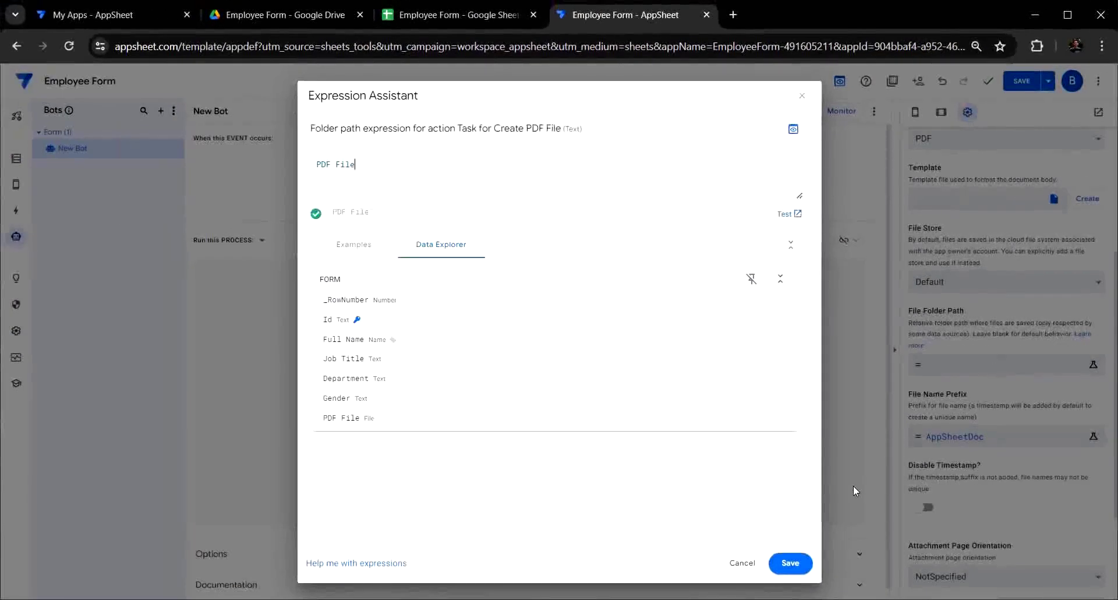
left_click(790, 563)
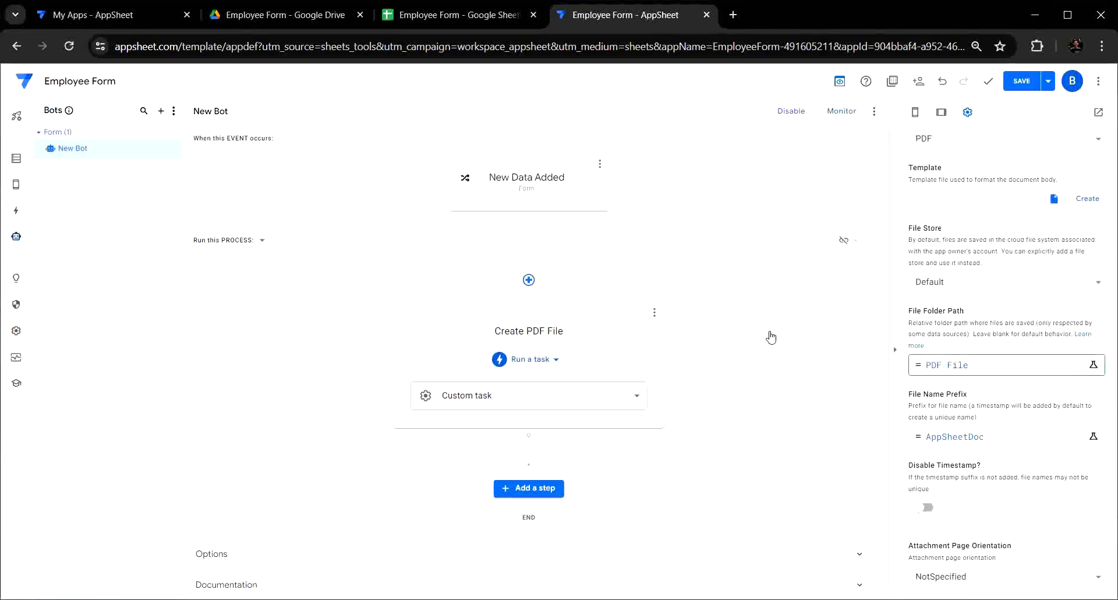
Step: Replace the AppSheetDoc prefix with concatenate([Full Name],"_",[Department],".pdf"), copy it, and save
left_click(939, 437)
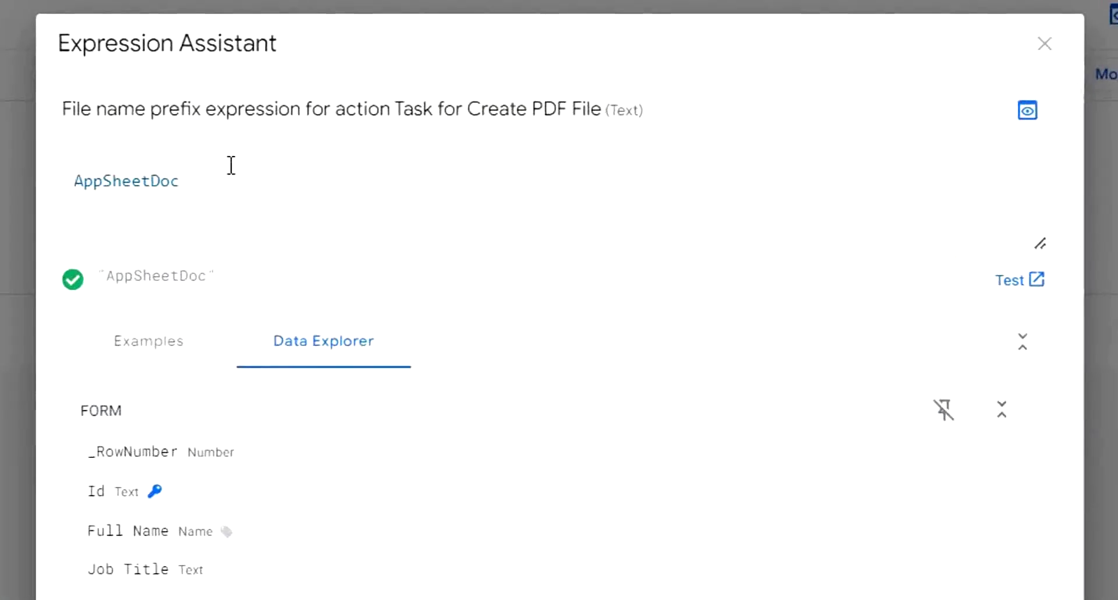
left_click_drag(353, 165, 210, 186)
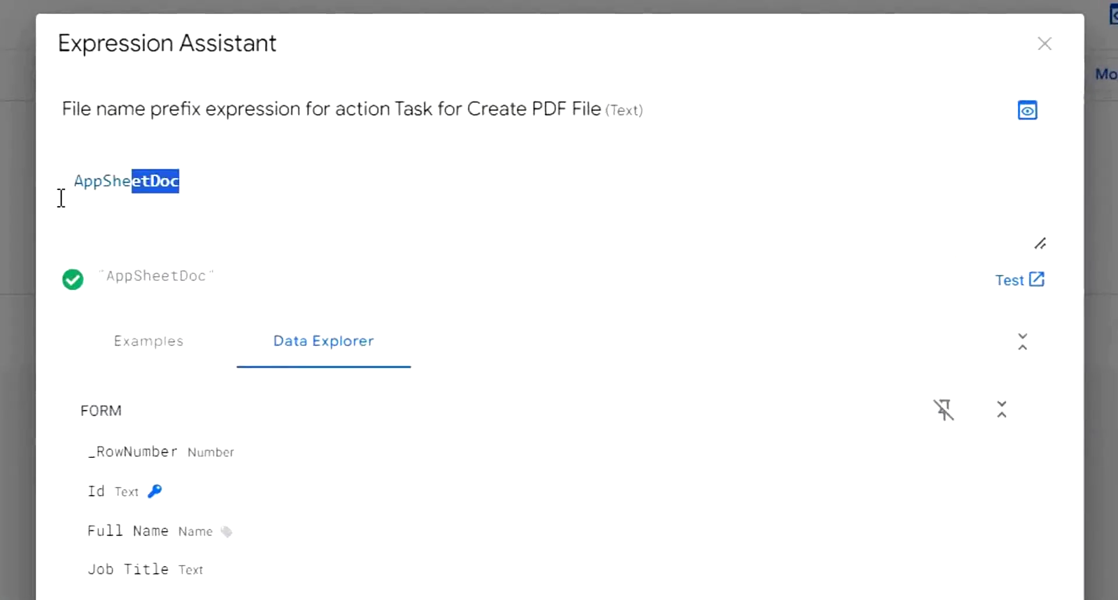
type("conca")
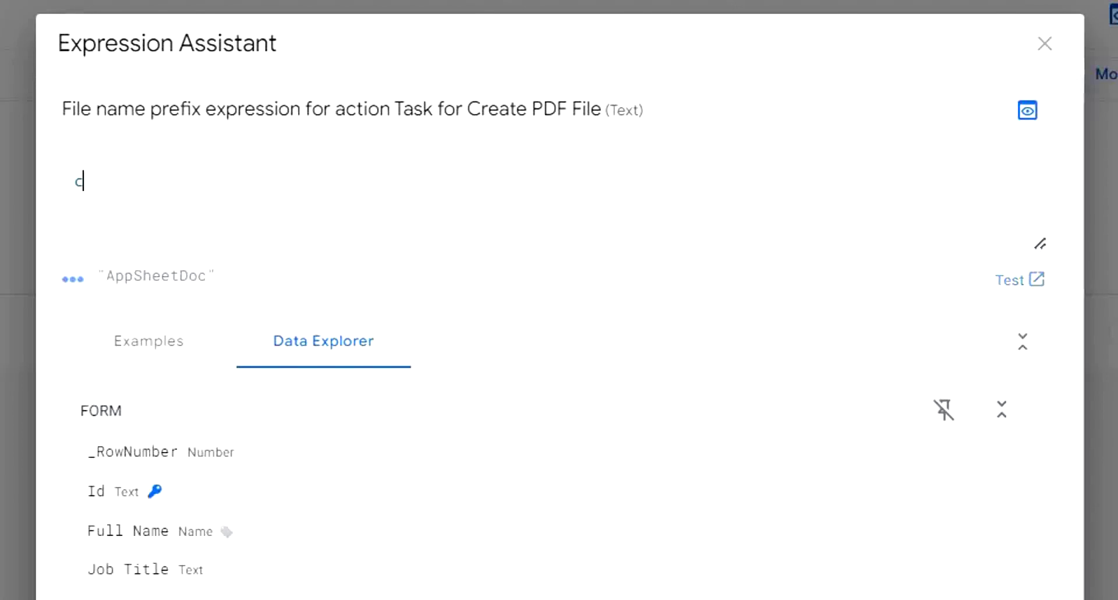
type("ten")
type("ate(")
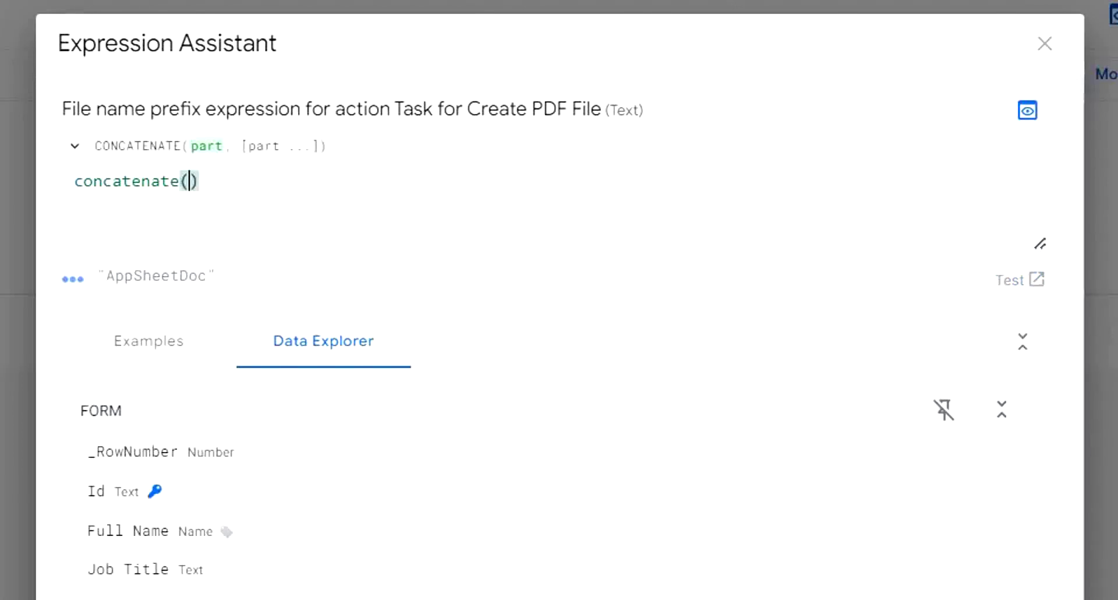
type("[")
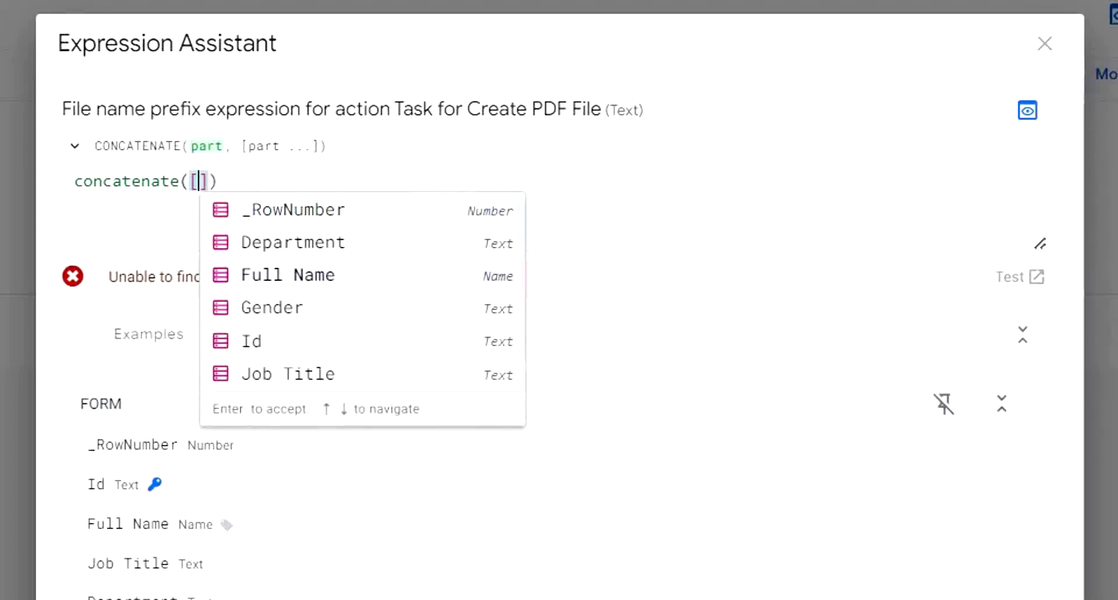
key("Down")
key("Down")
key("Return")
type(",")
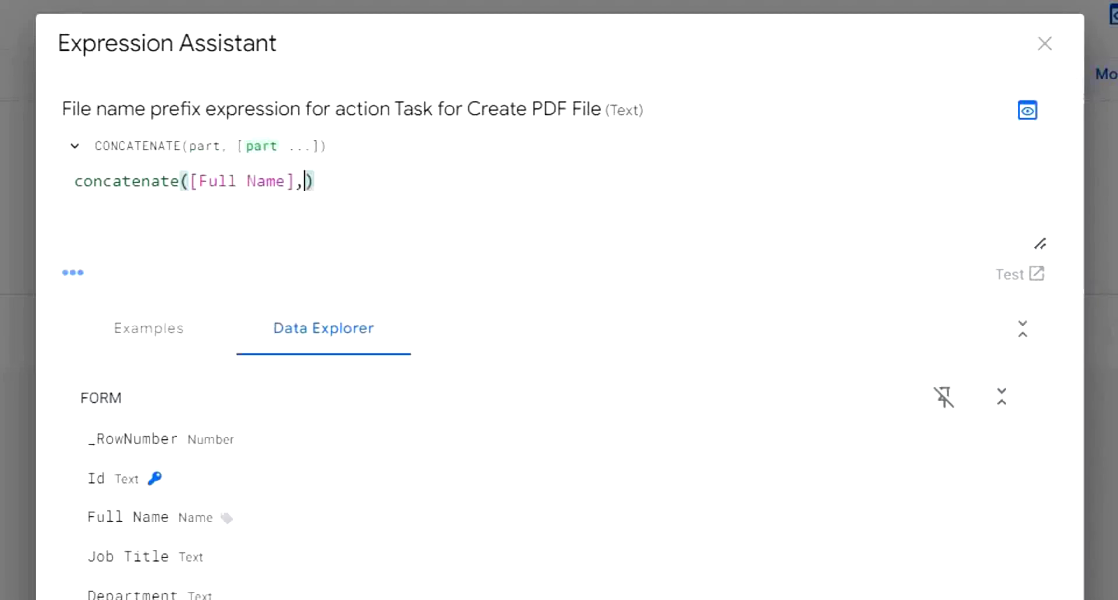
type("\"_")
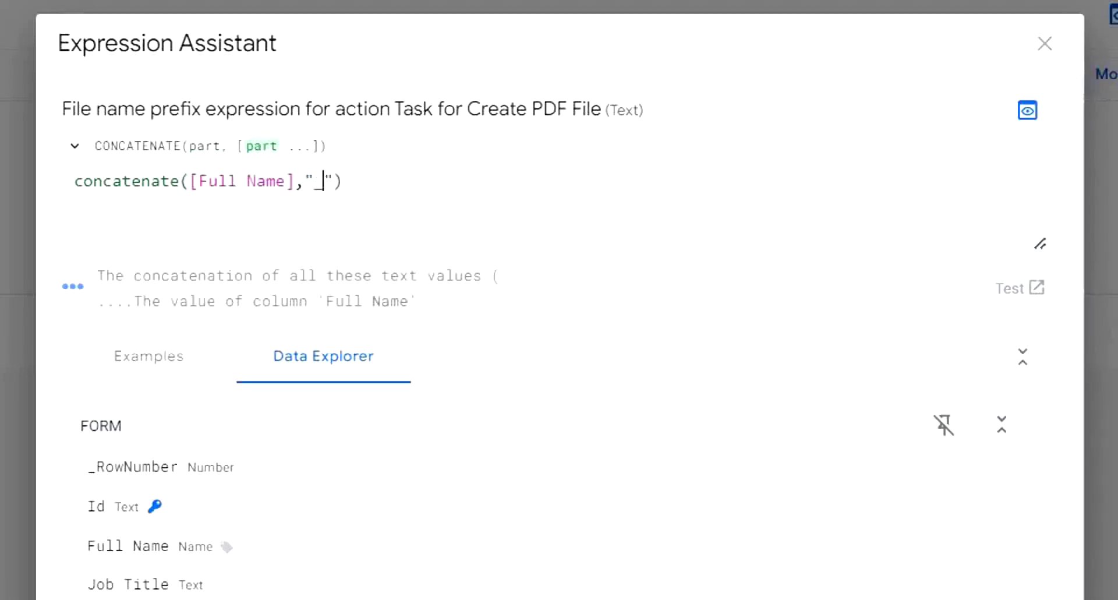
key("Right")
type(",")
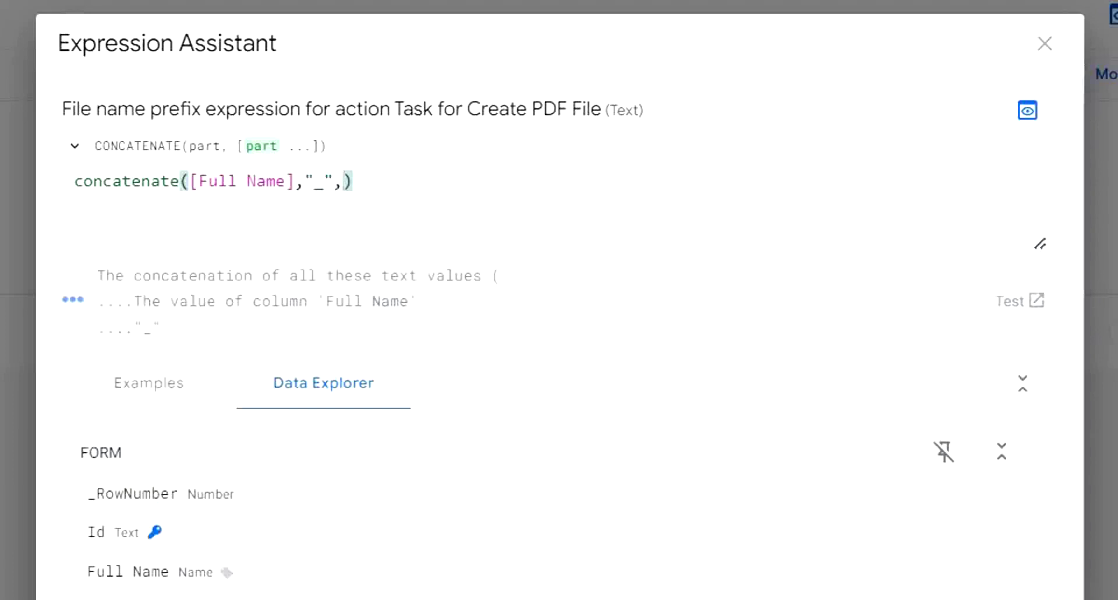
type("[")
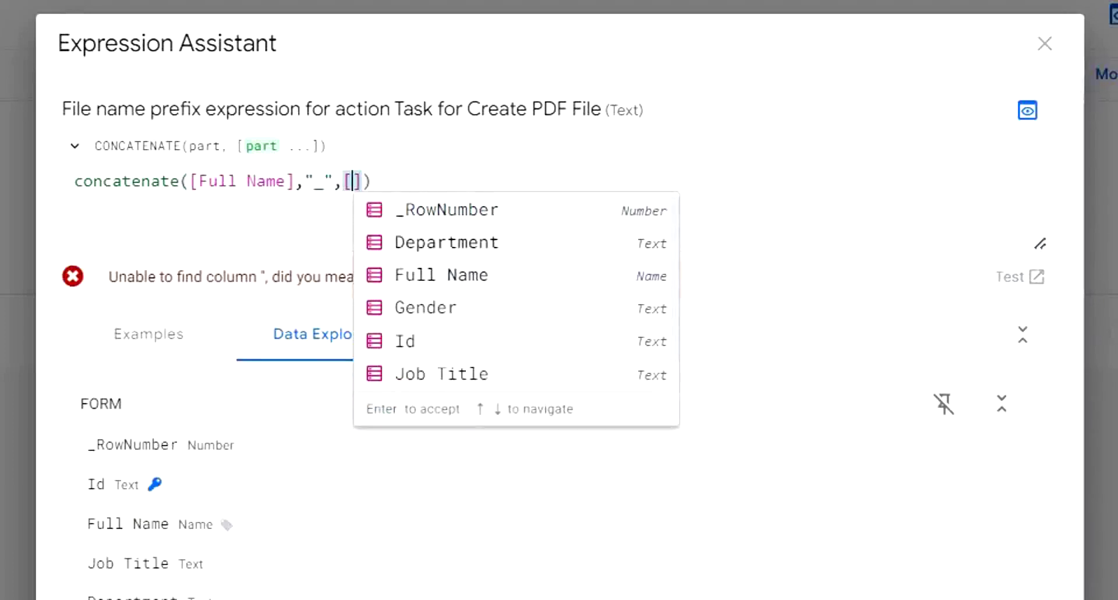
key("Down")
key("Return")
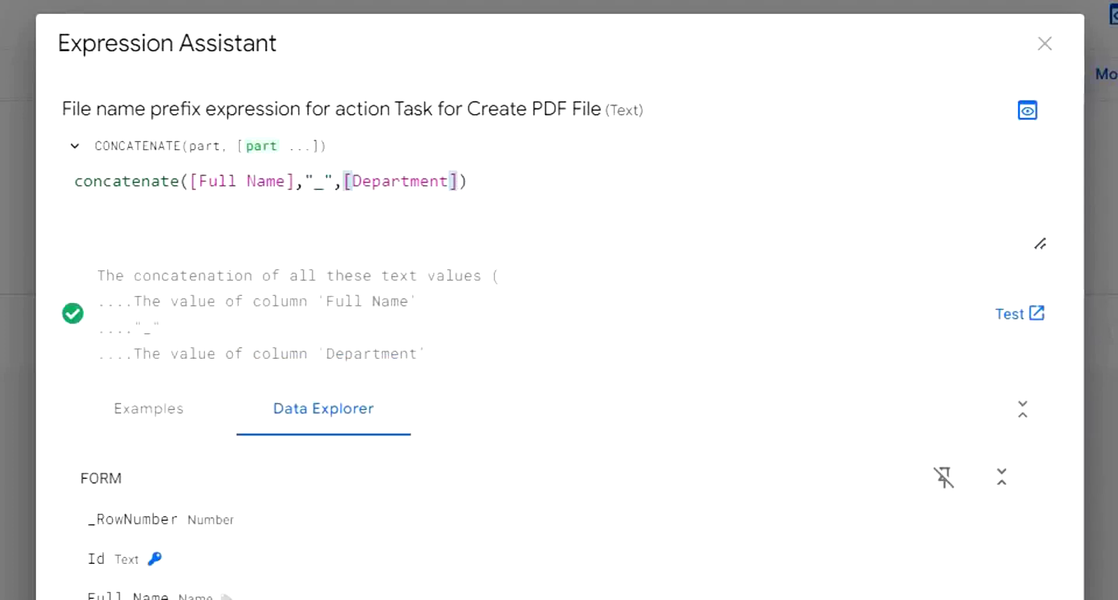
type(",")
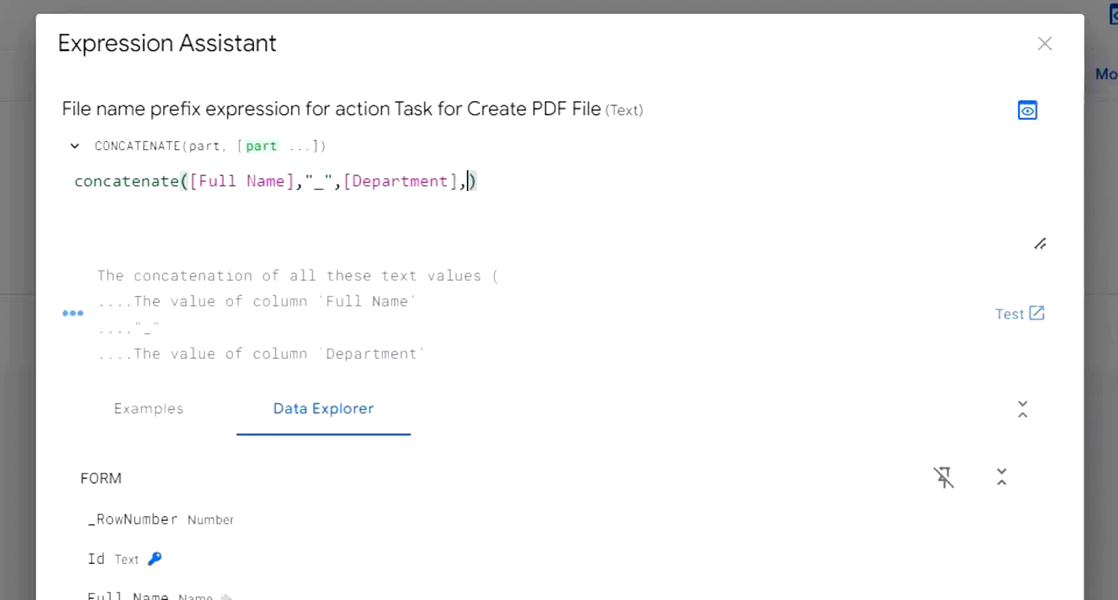
type("\".p")
type("df")
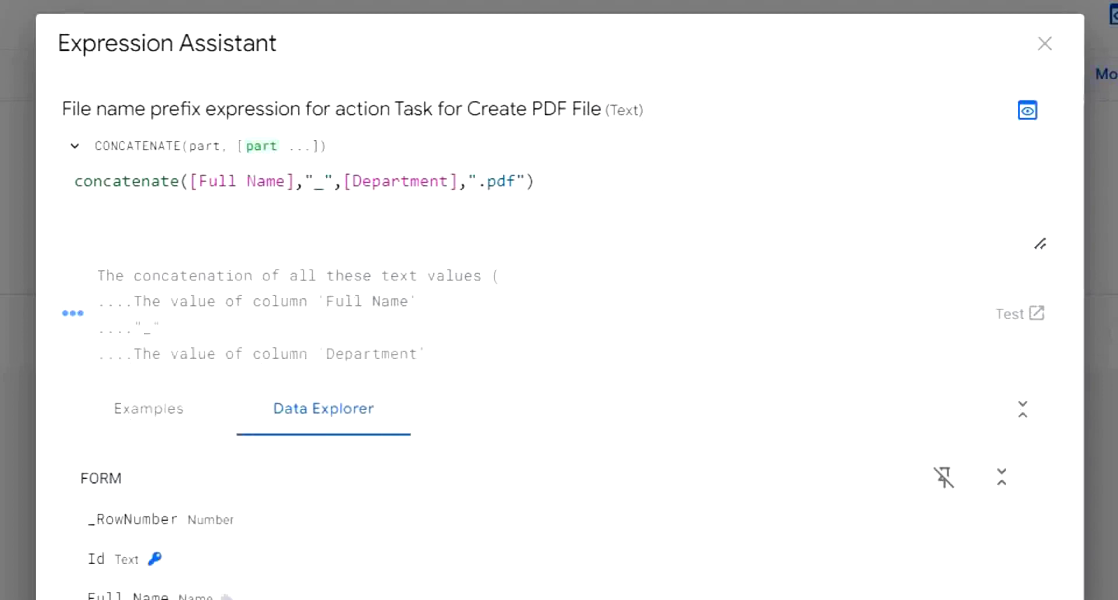
key("ctrl+a")
key("ctrl+c")
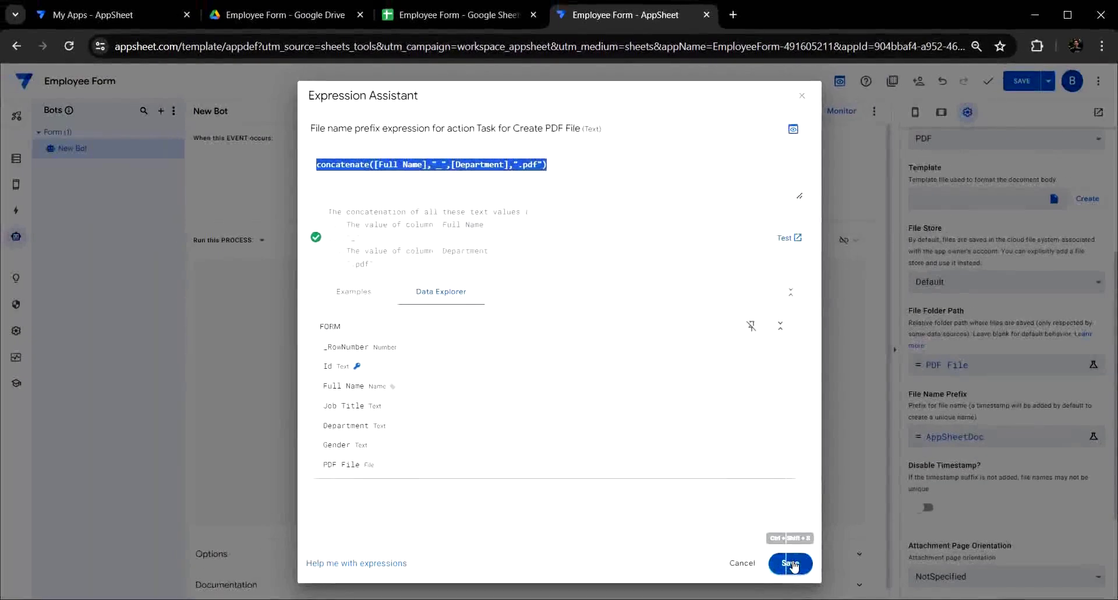
left_click(791, 563)
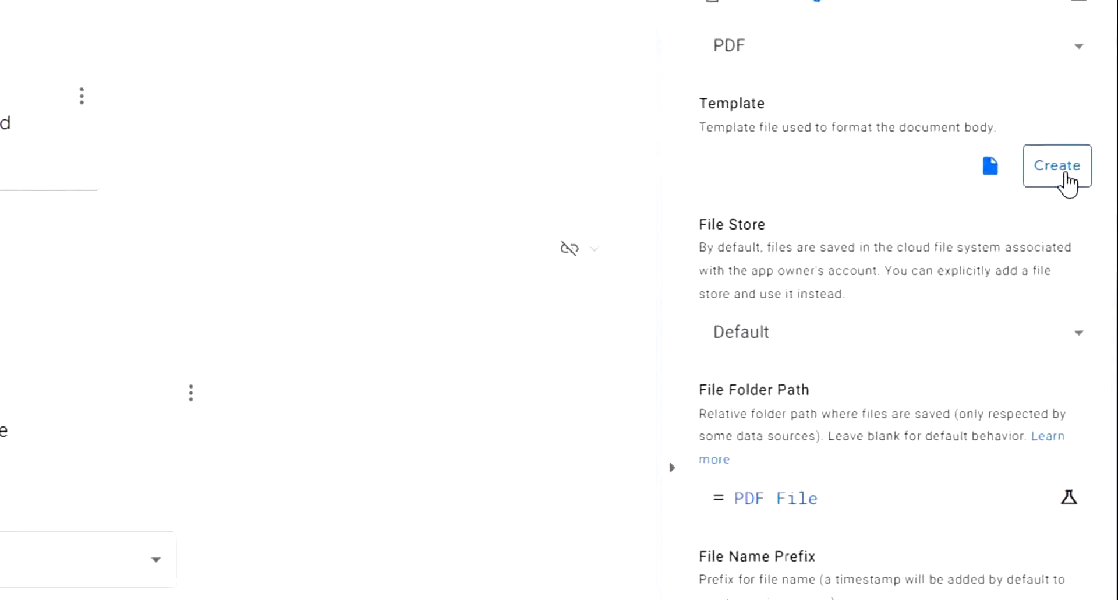
Step: Create a new PDF template document and turn on Disable Timestamp
left_click(1068, 182)
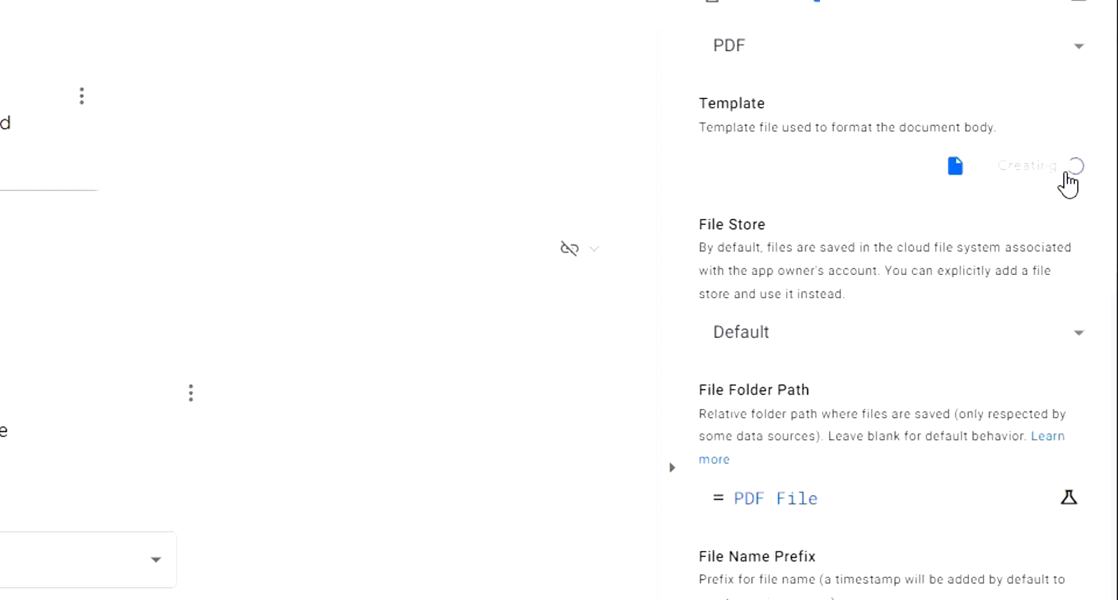
scroll(1068, 182, "down", 2)
scroll(752, 343, "down", 3)
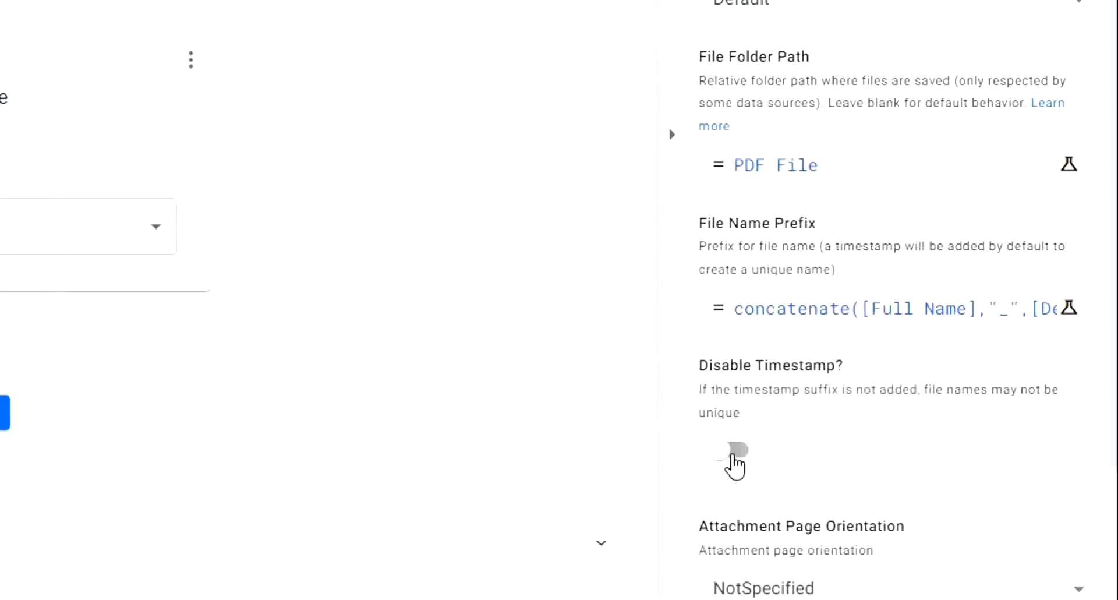
left_click(734, 458)
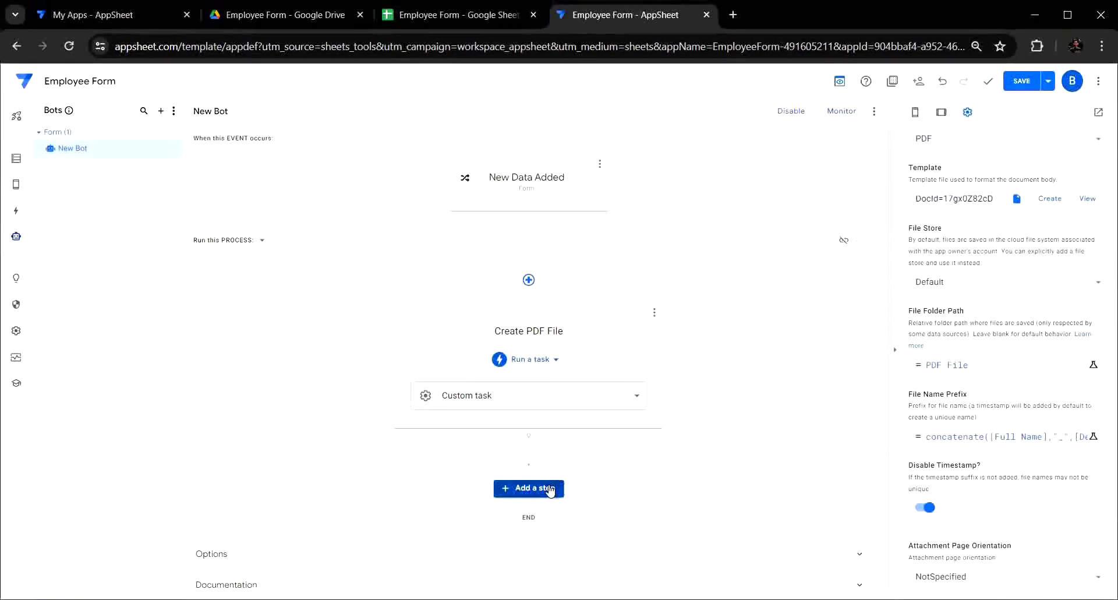
Step: Add a custom step running a data action that sets the PDF File column
left_click(545, 494)
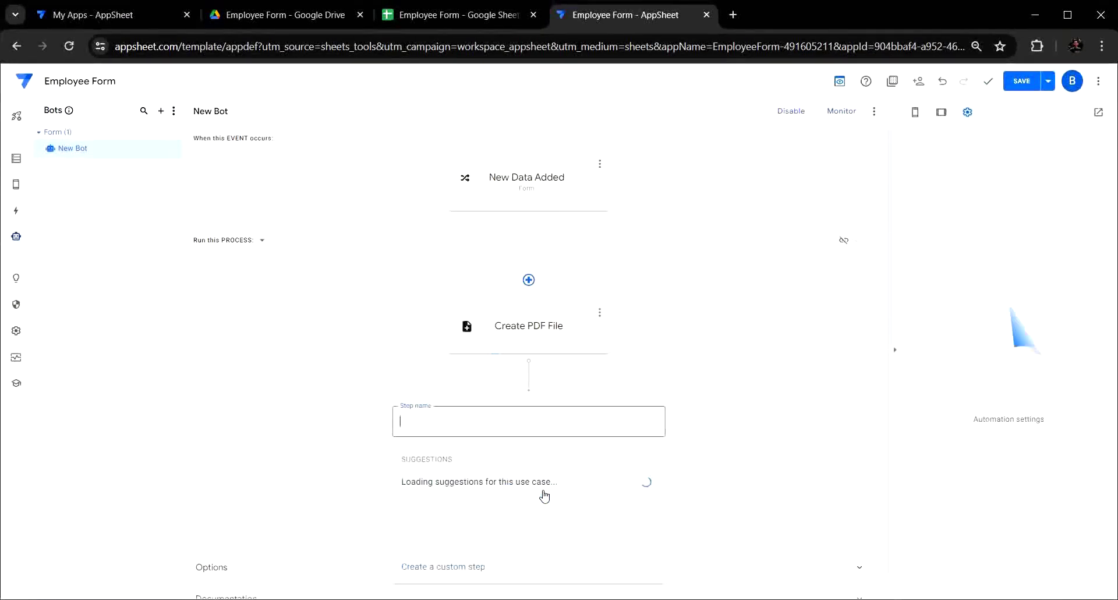
left_click(473, 568)
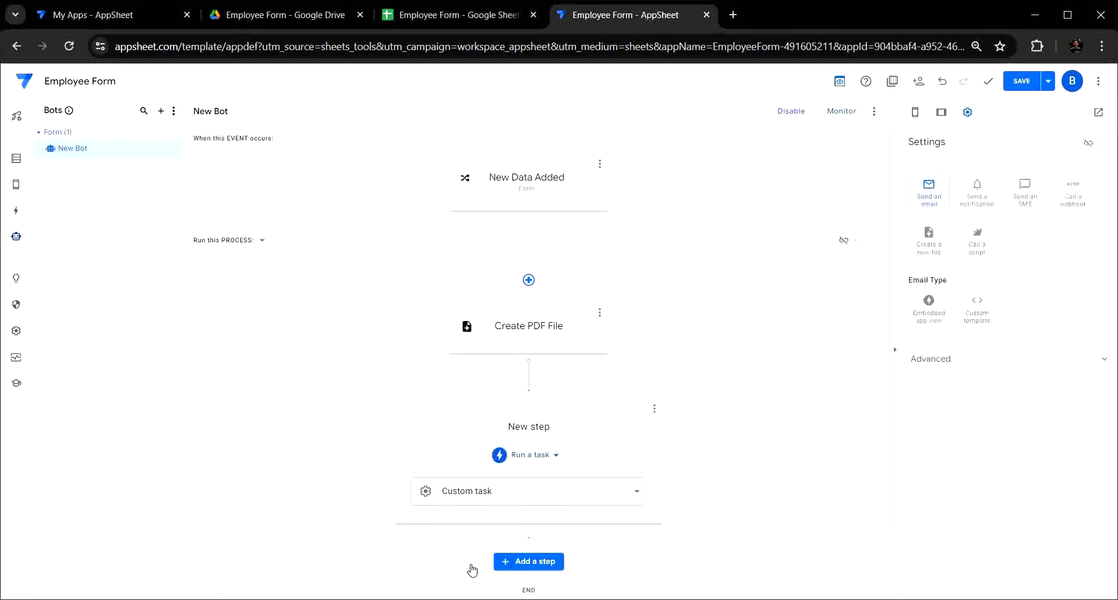
left_click(584, 347)
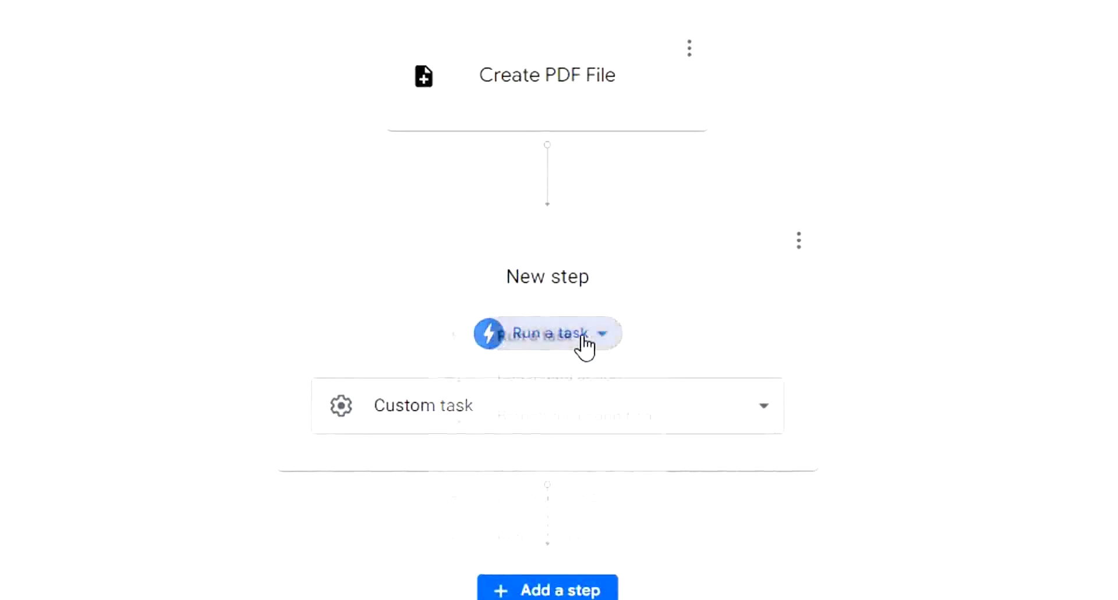
left_click(578, 393)
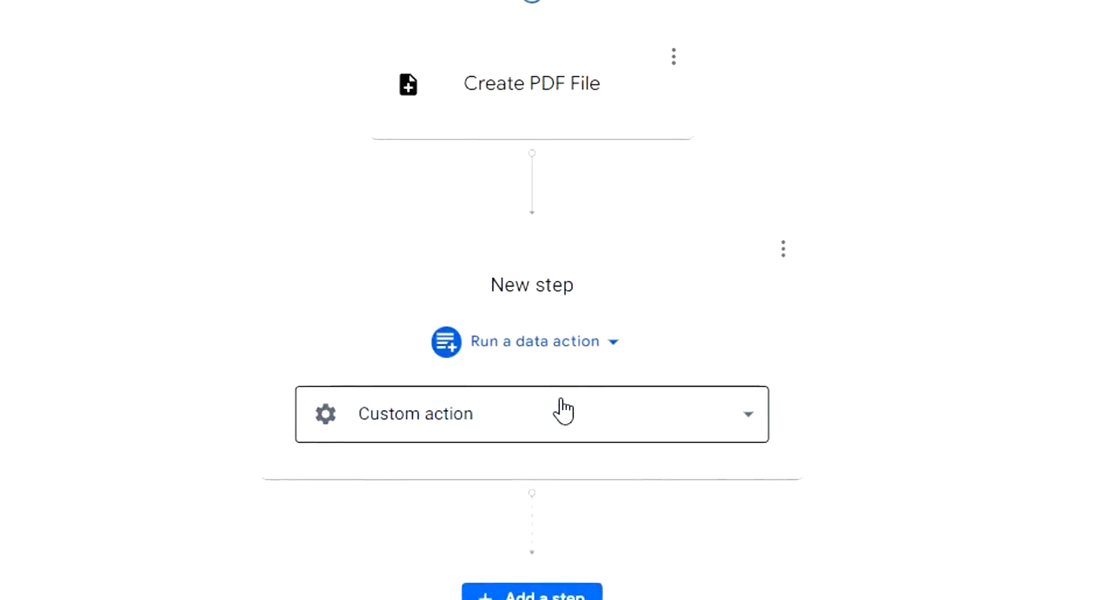
left_click(860, 365)
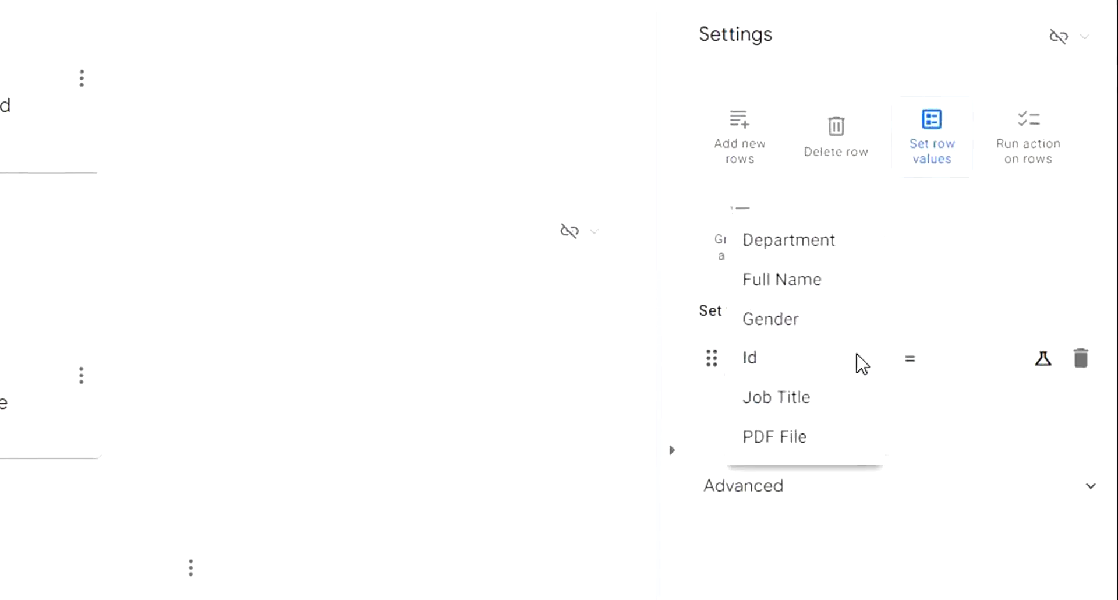
left_click(790, 439)
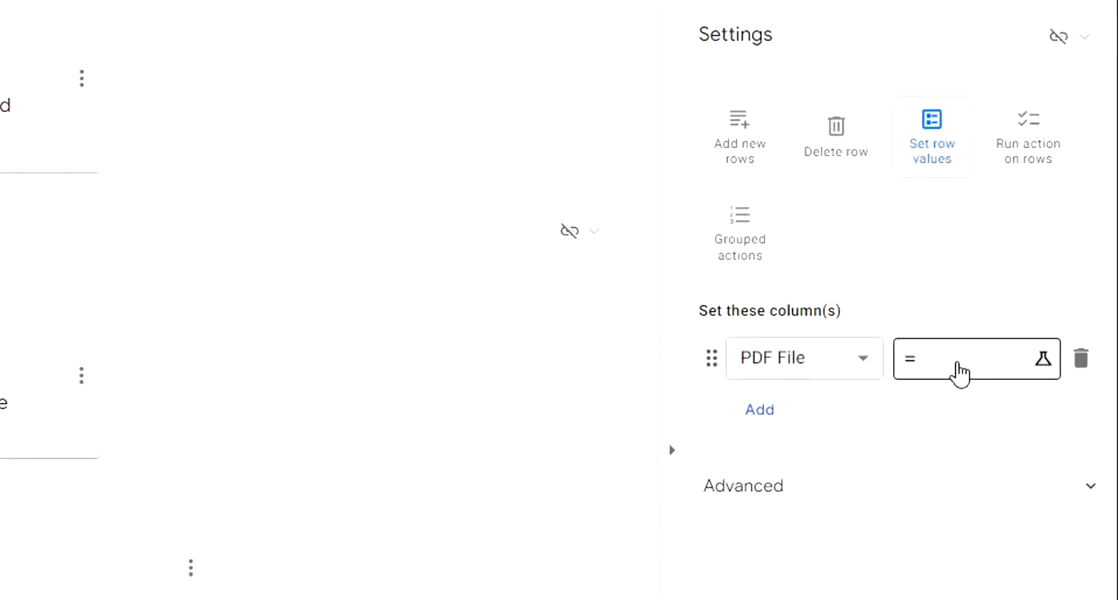
Step: Set the PDF File value to concatenate("PDF File/",[Full Name],"_",[Department],".pdf") and save it
left_click(958, 366)
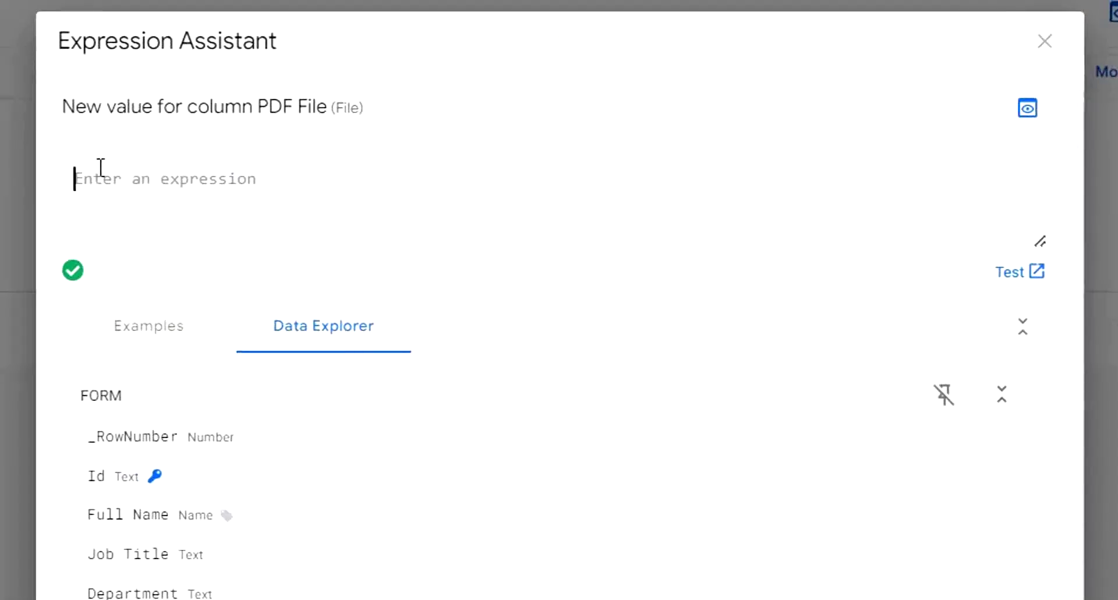
right_click(101, 167)
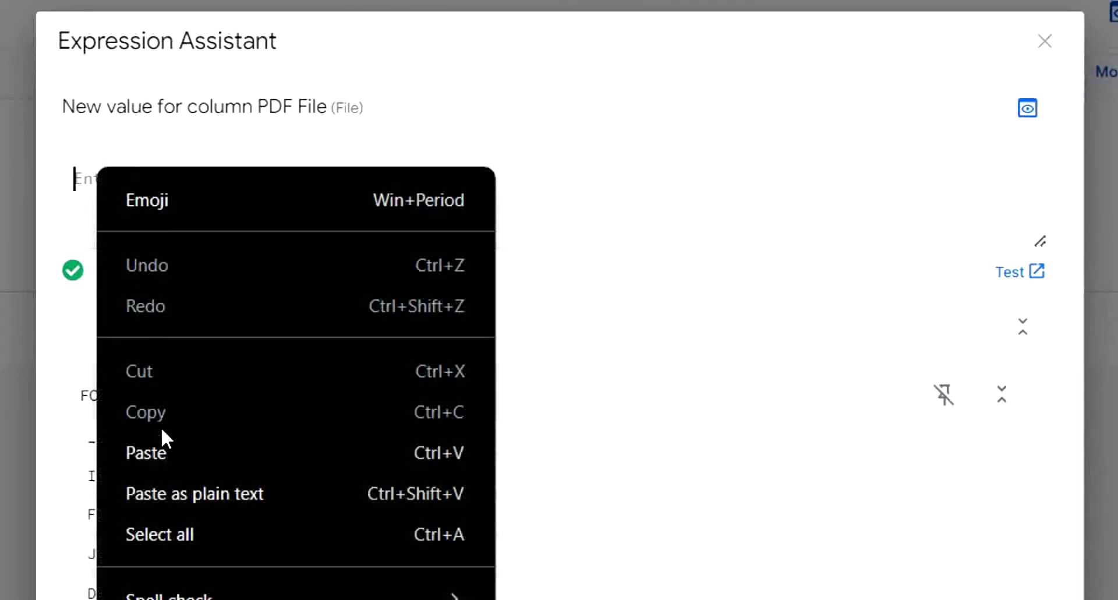
left_click(161, 444)
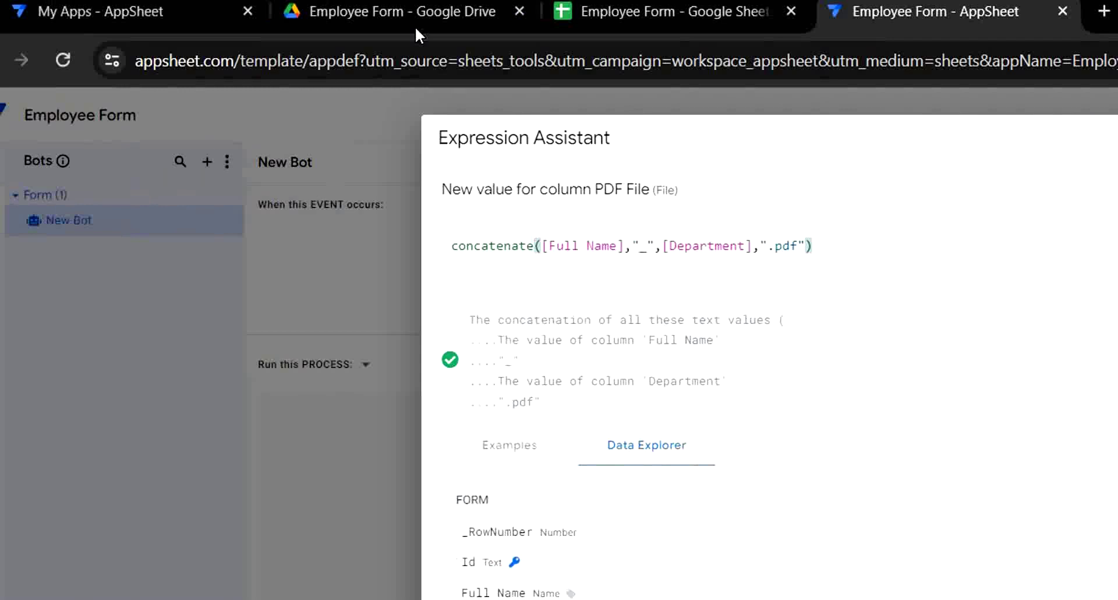
left_click(435, 19)
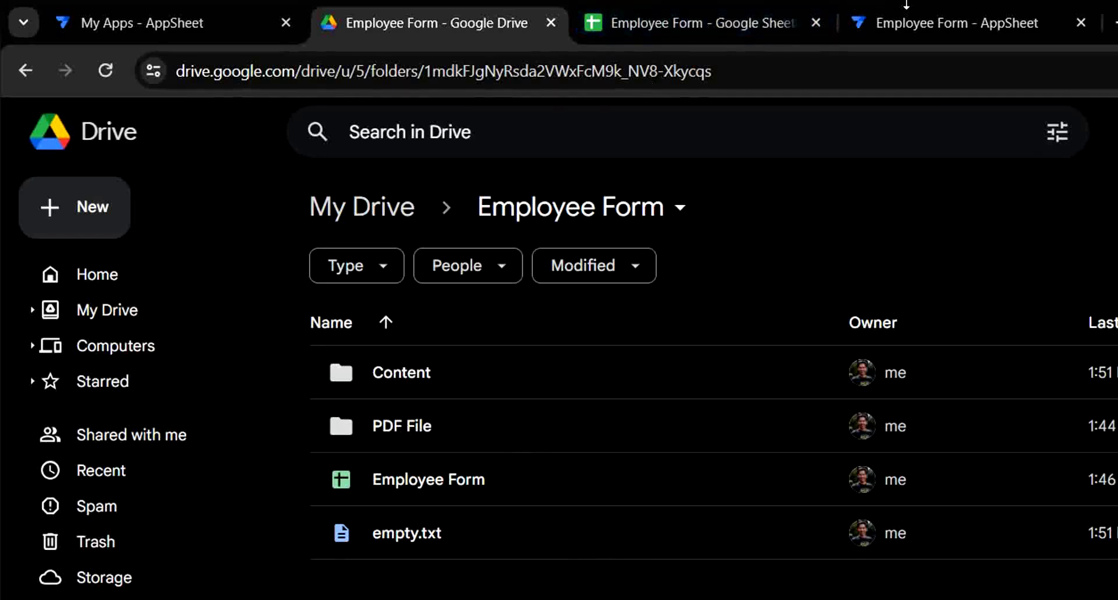
left_click(906, 18)
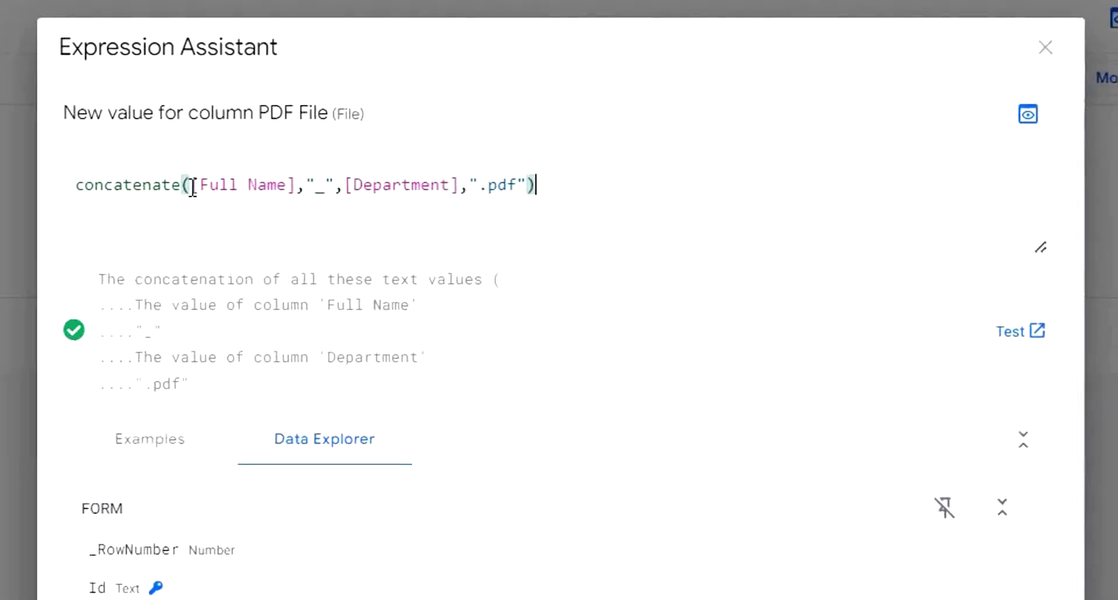
left_click(429, 228)
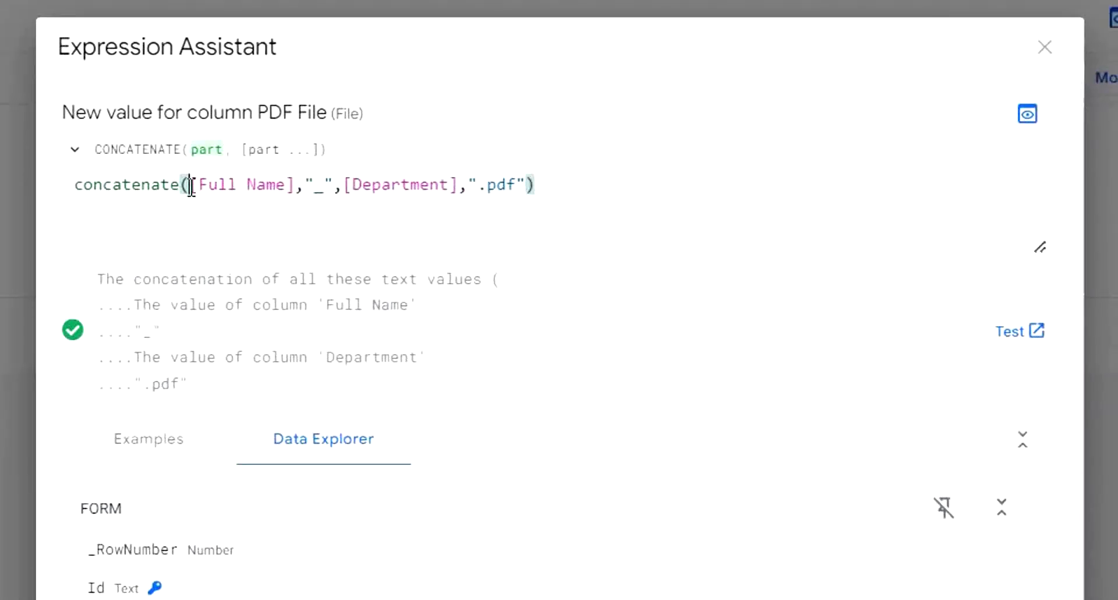
type("\"P")
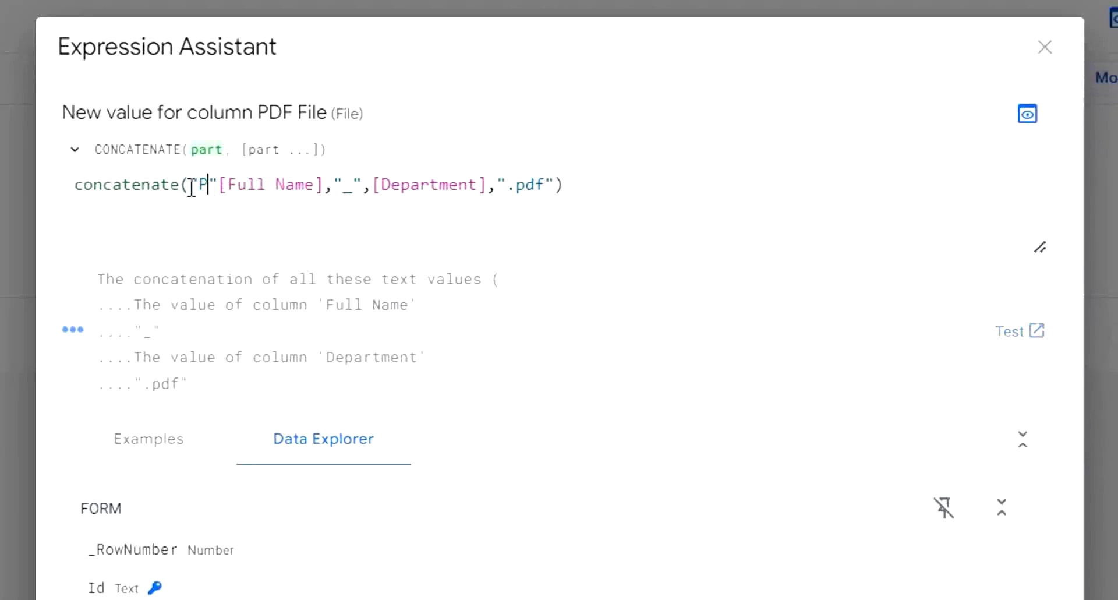
type("DF Fil")
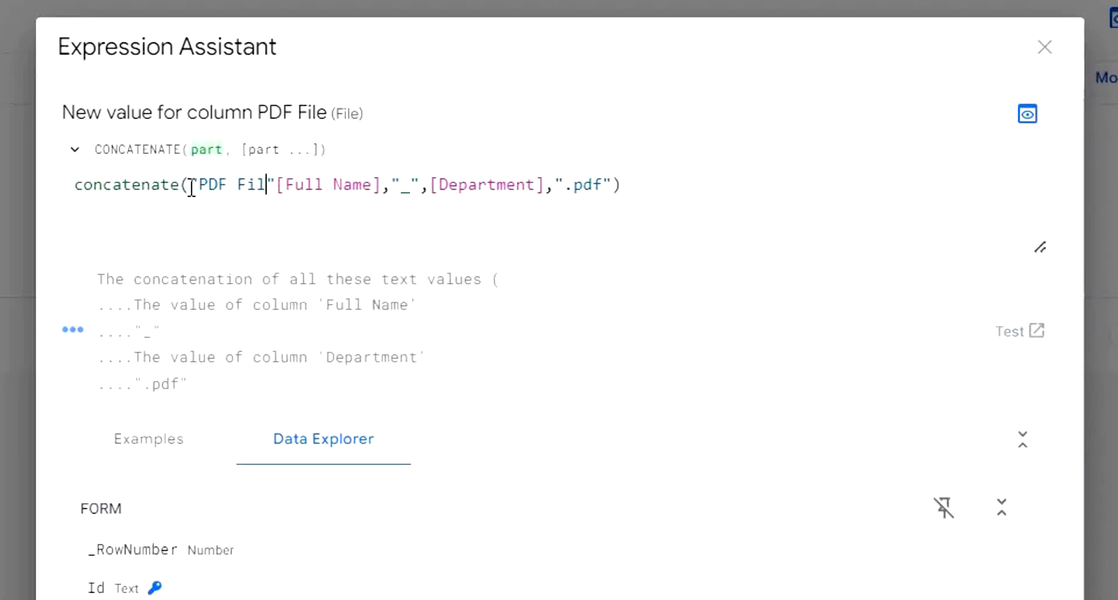
type("e/")
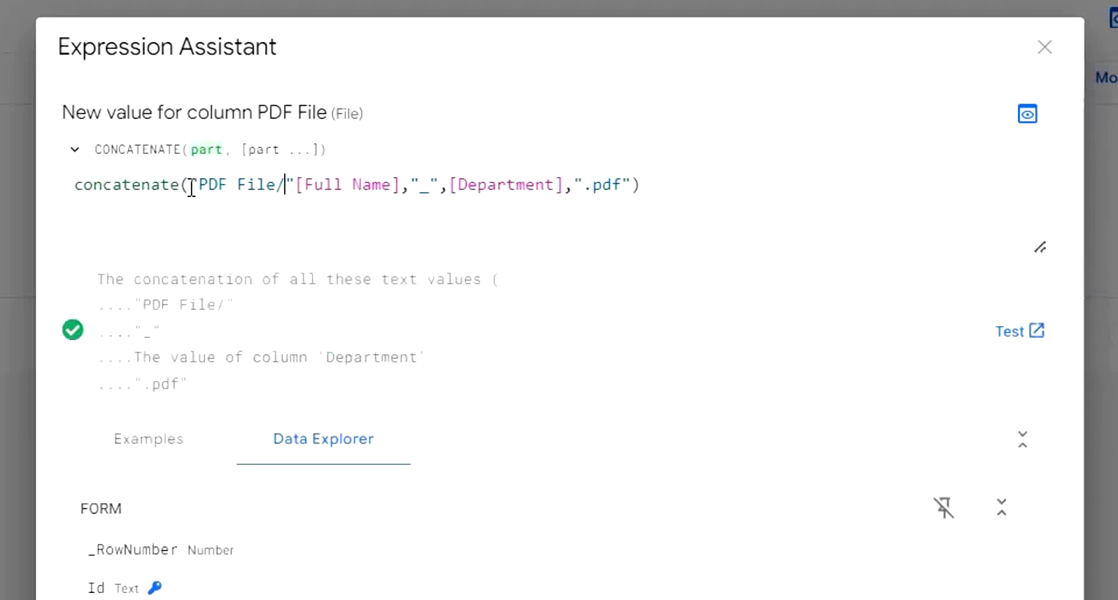
key("Right")
type(",")
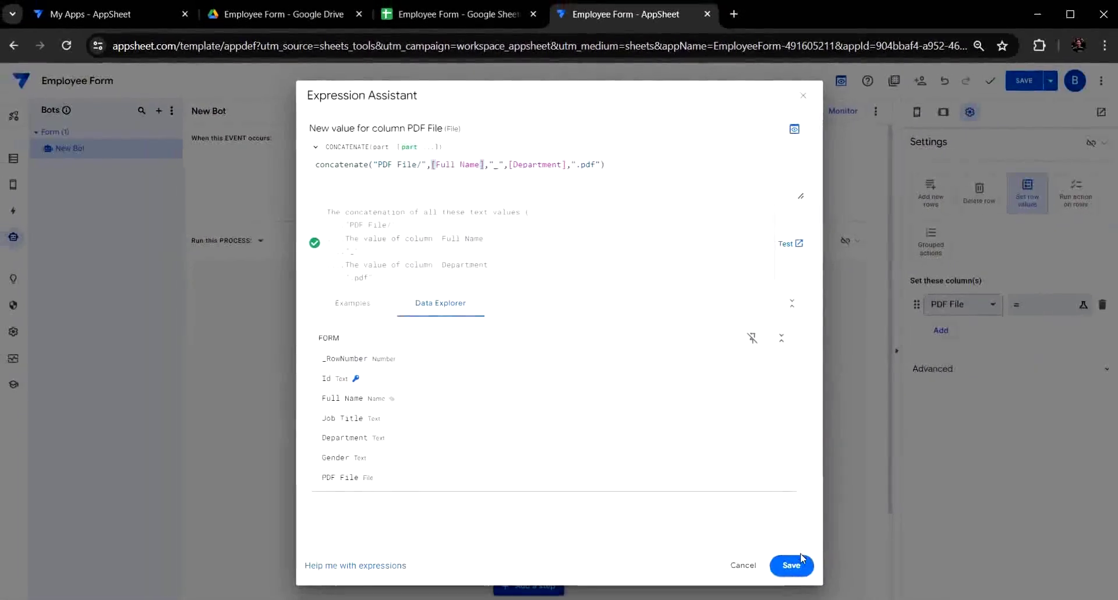
left_click(801, 561)
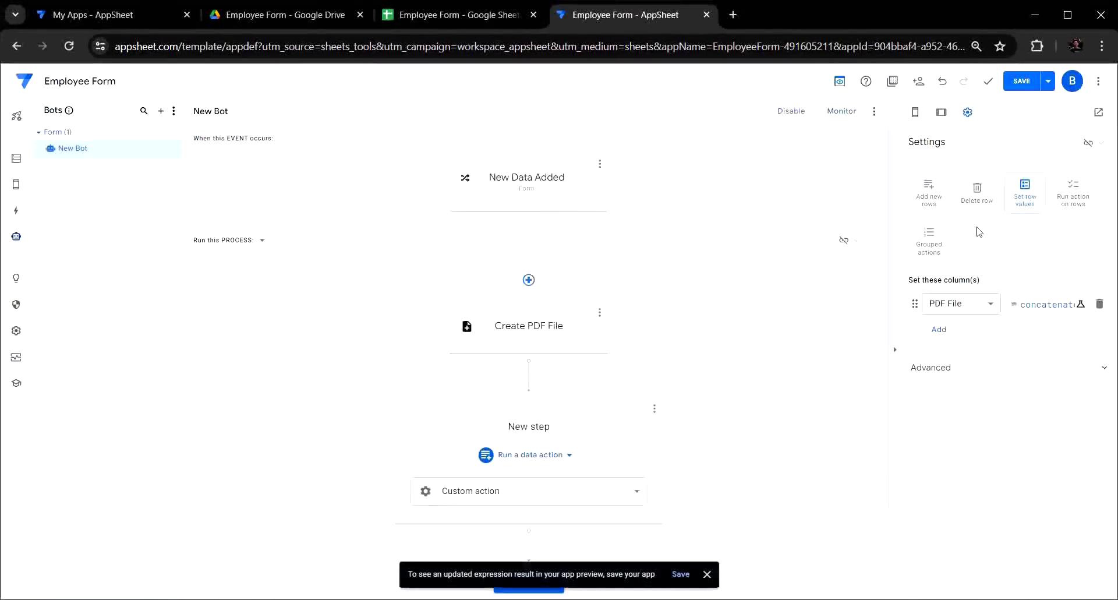
Step: Save the app and review the Create PDF File step's settings
left_click(1020, 82)
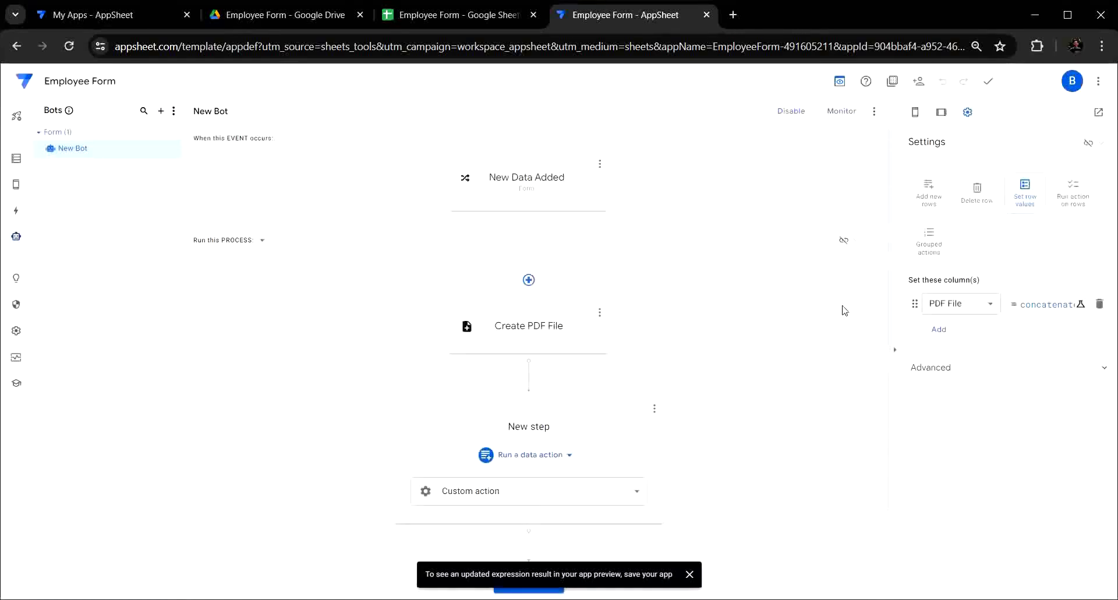
left_click(610, 340)
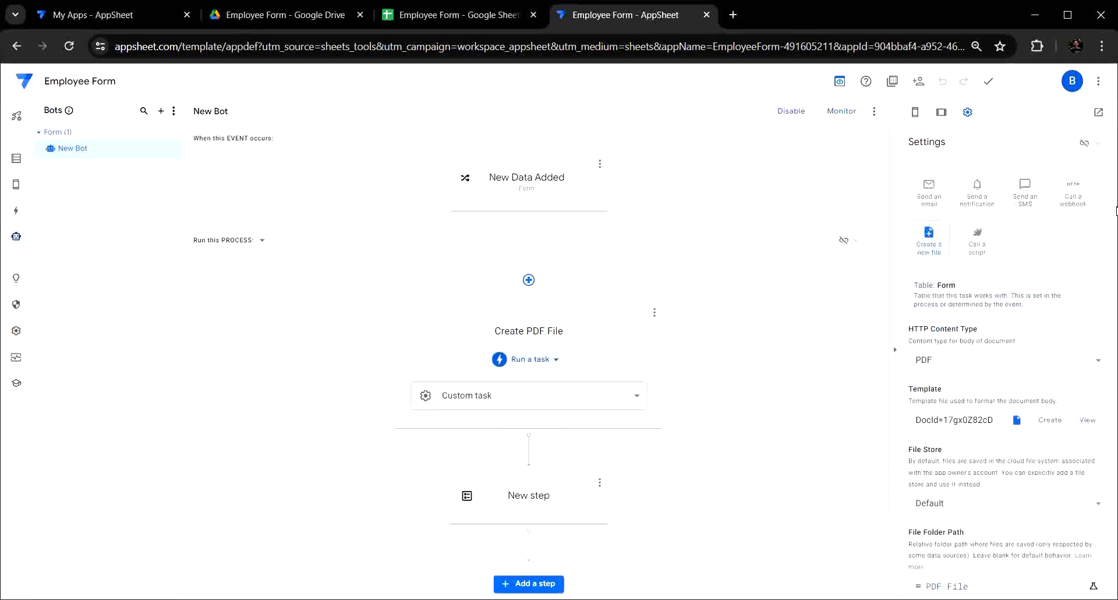
scroll(1115, 210, "down", 2)
scroll(1116, 210, "down", 1)
scroll(1115, 210, "down", 1)
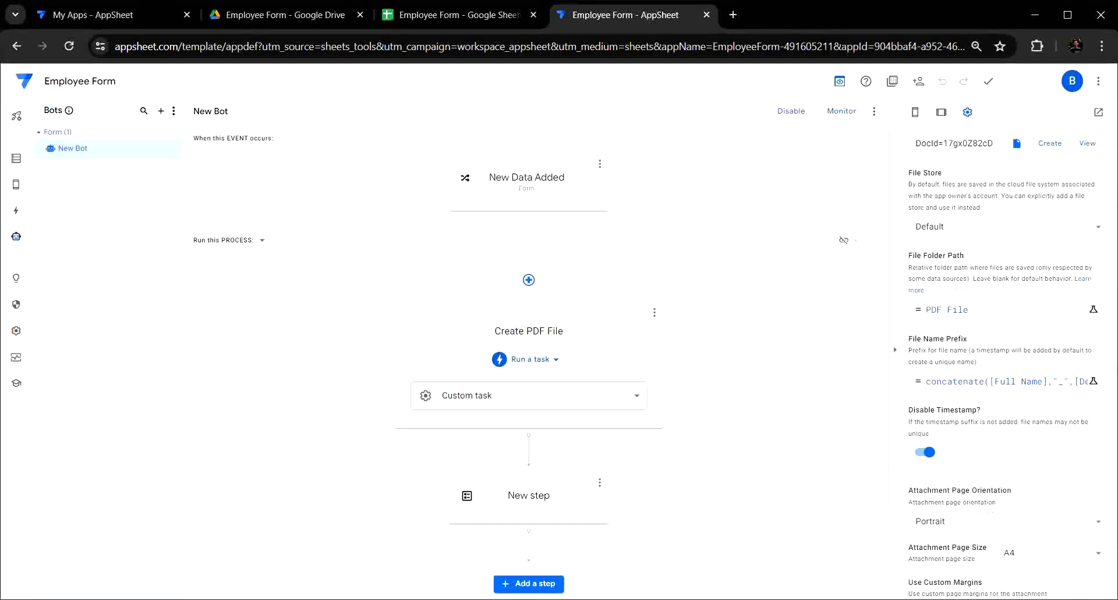
scroll(1116, 209, "down", 2)
scroll(1005, 350, "up", 3)
scroll(1005, 349, "up", 2)
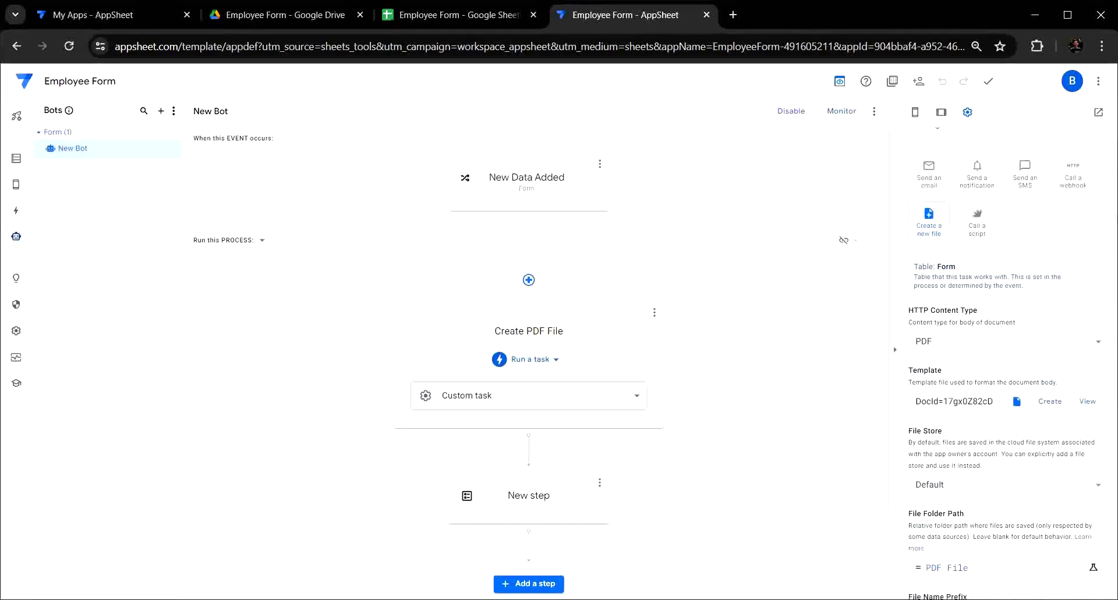
scroll(1005, 350, "up", 1)
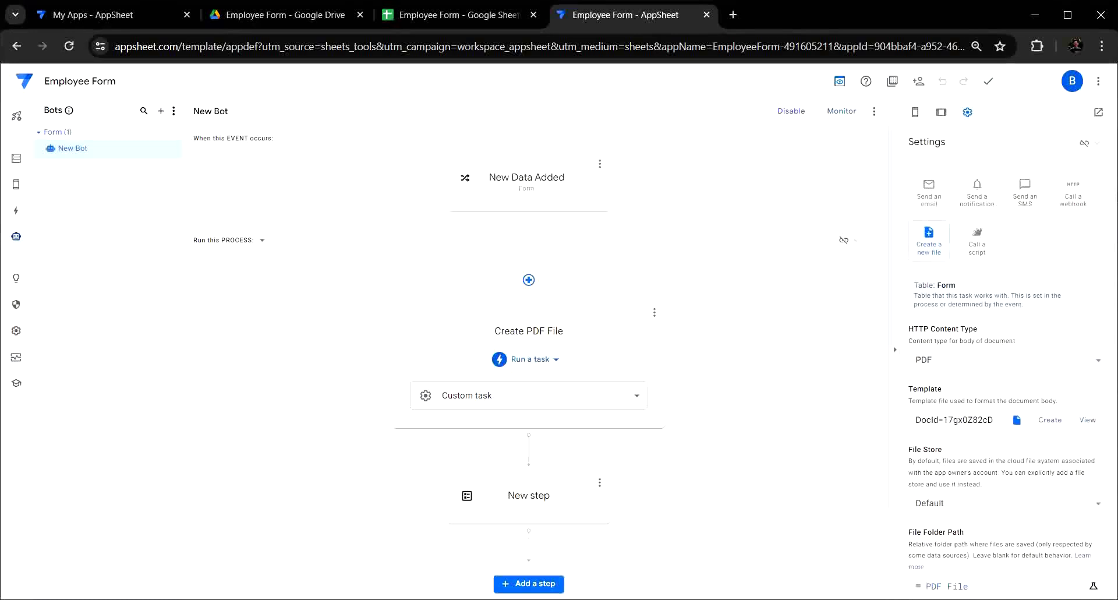
Step: Run a test of the bot and close its empty results table
left_click(875, 112)
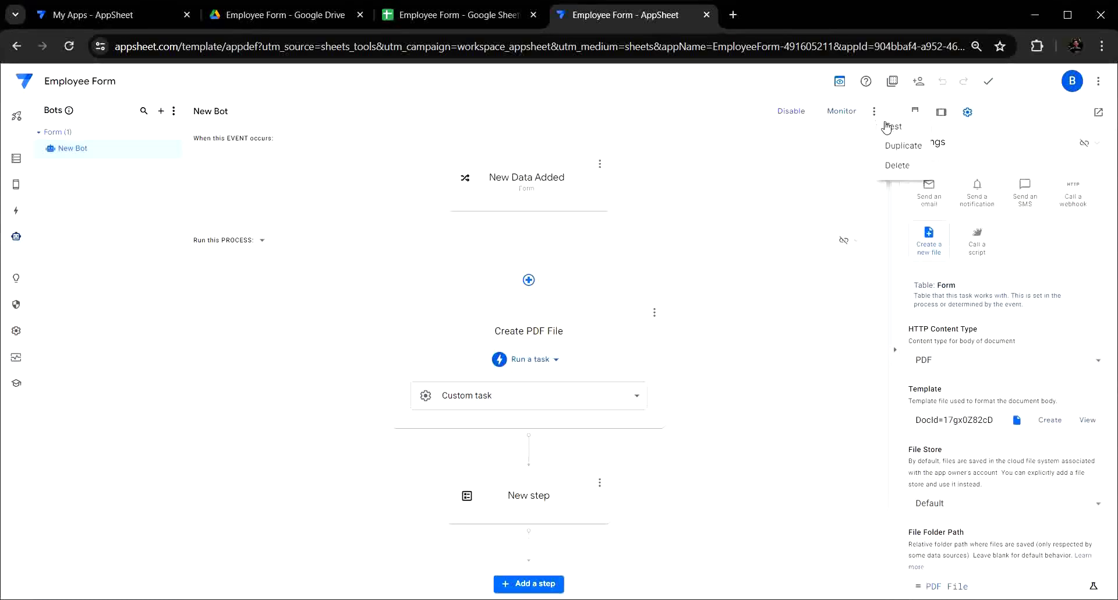
left_click(887, 127)
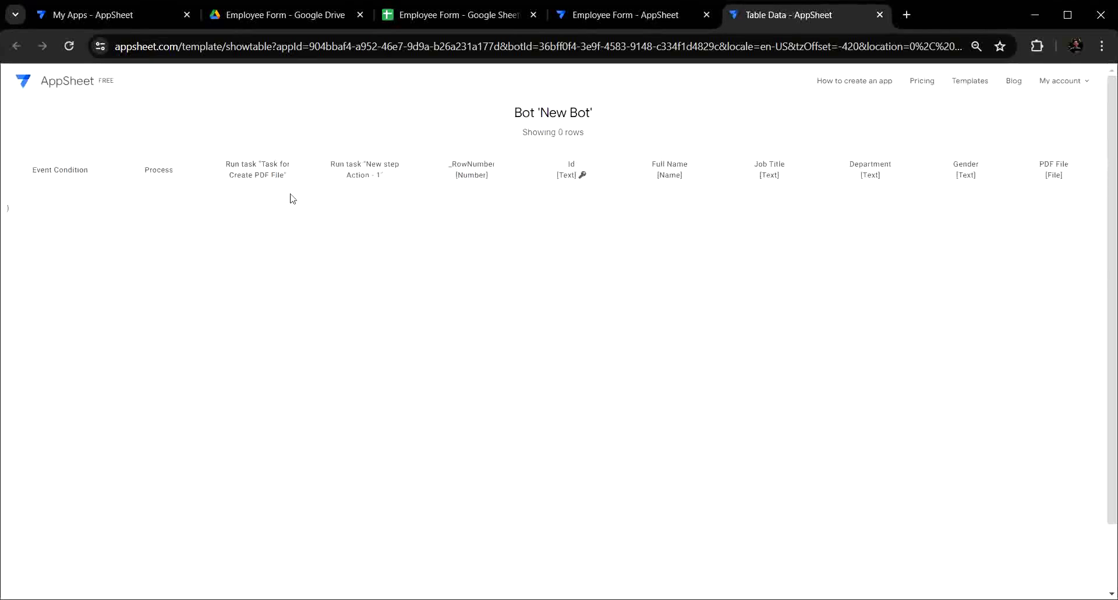
left_click(879, 14)
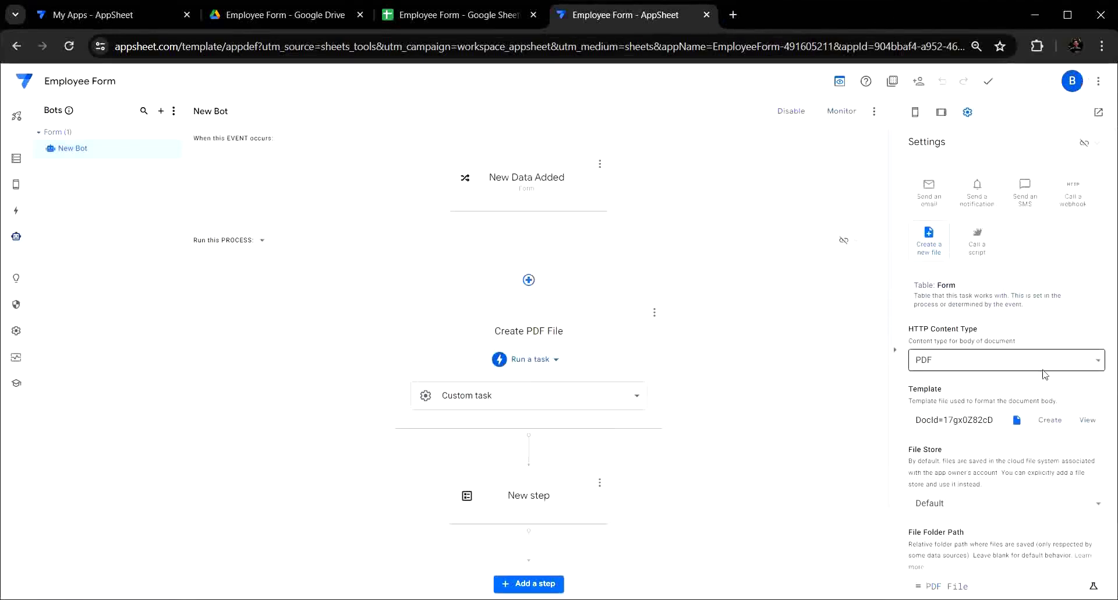
Step: Open the generated template document and delete its PDF File placeholder line
left_click(1088, 421)
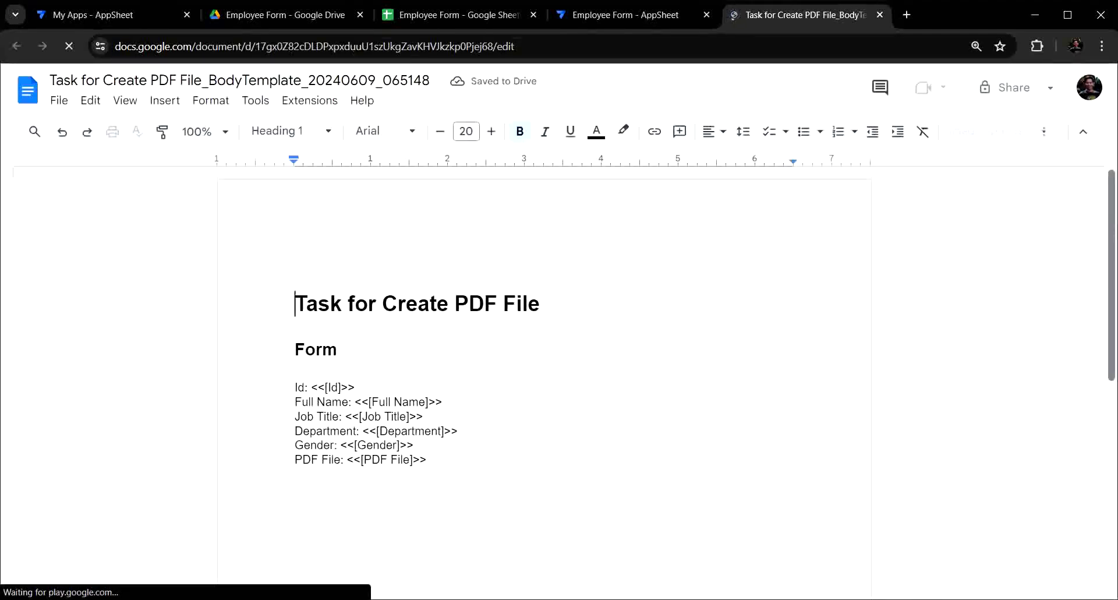
scroll(545, 349, "down", 2)
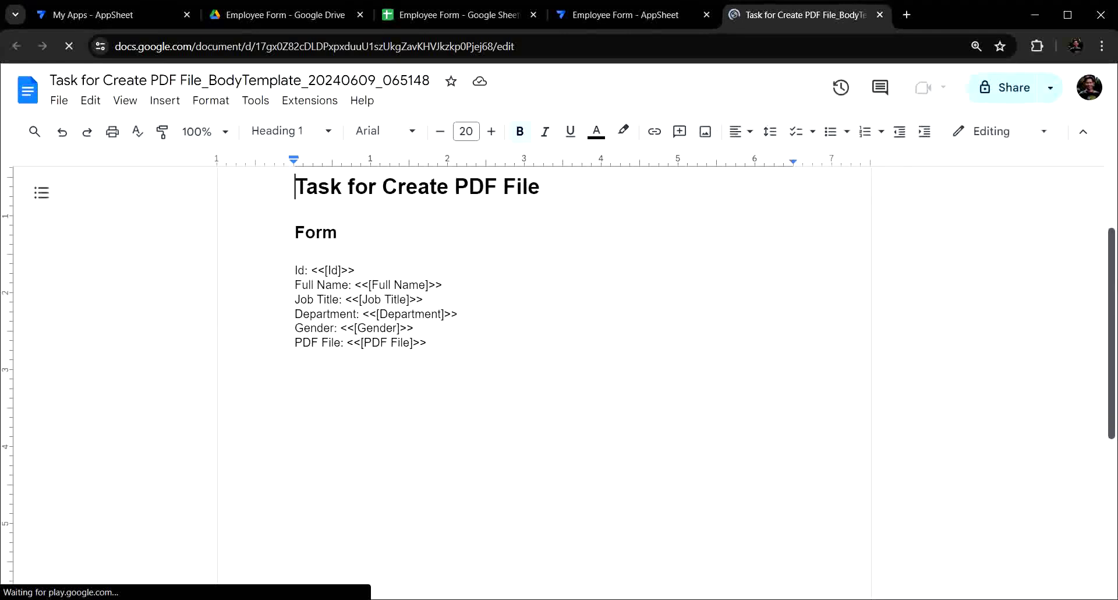
scroll(589, 323, "up", 1)
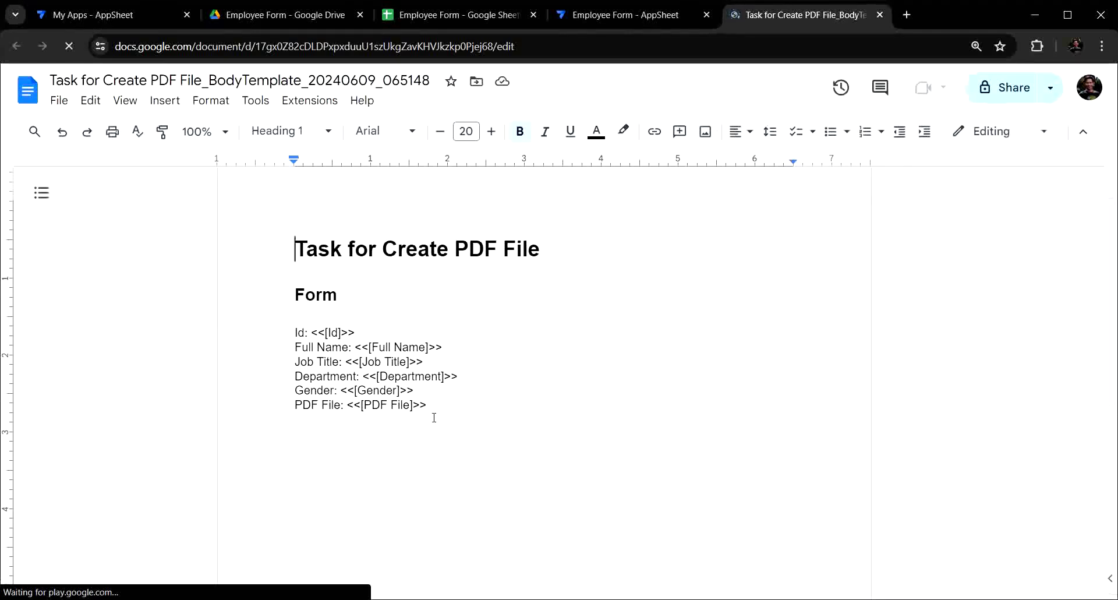
left_click_drag(432, 405, 286, 410)
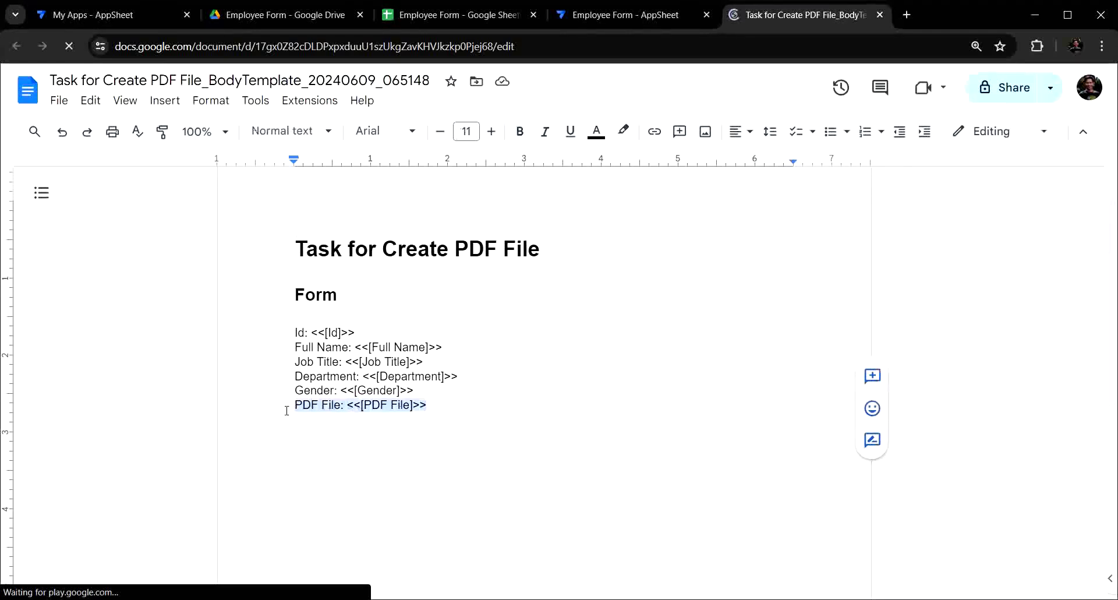
key("BackSpace")
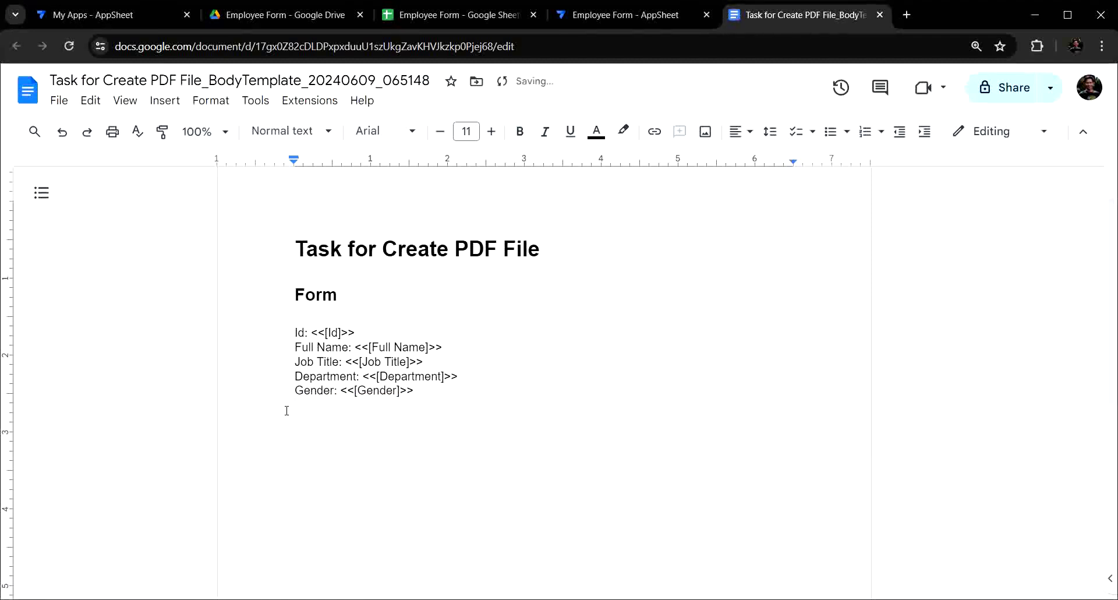
key("BackSpace")
Step: Delete the Id placeholder line and go back to the AppSheet editor
left_click_drag(368, 330, 289, 332)
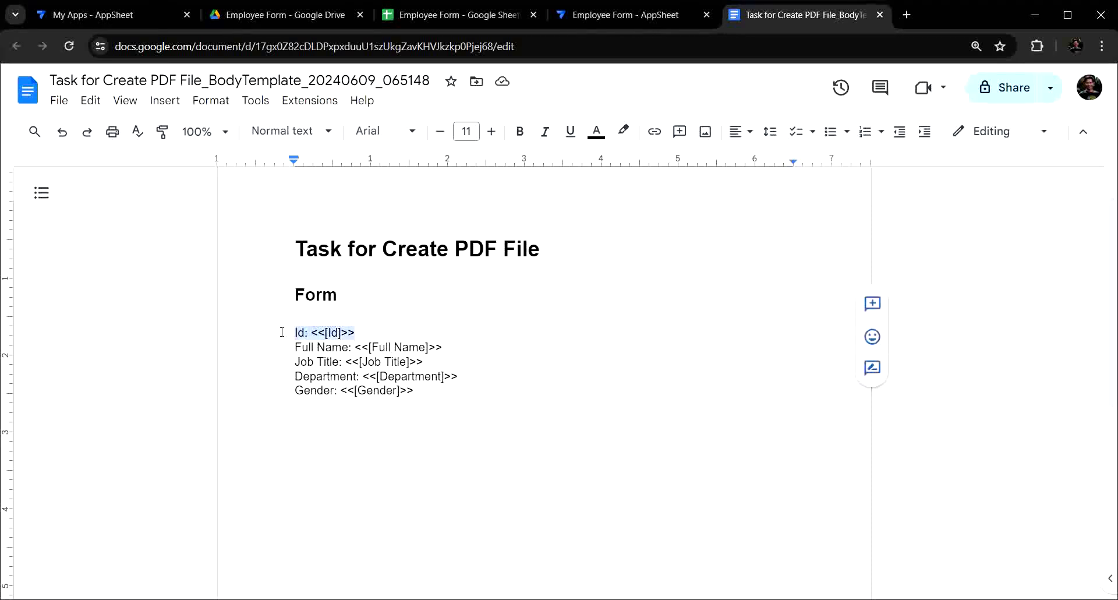
key("BackSpace")
key("BackSpace")
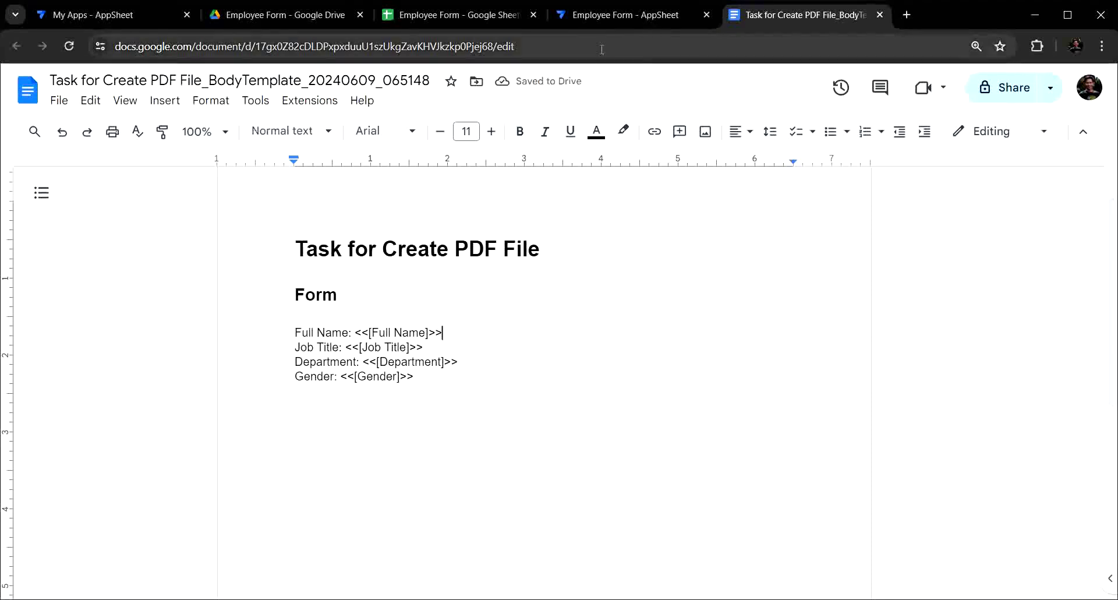
left_click(595, 16)
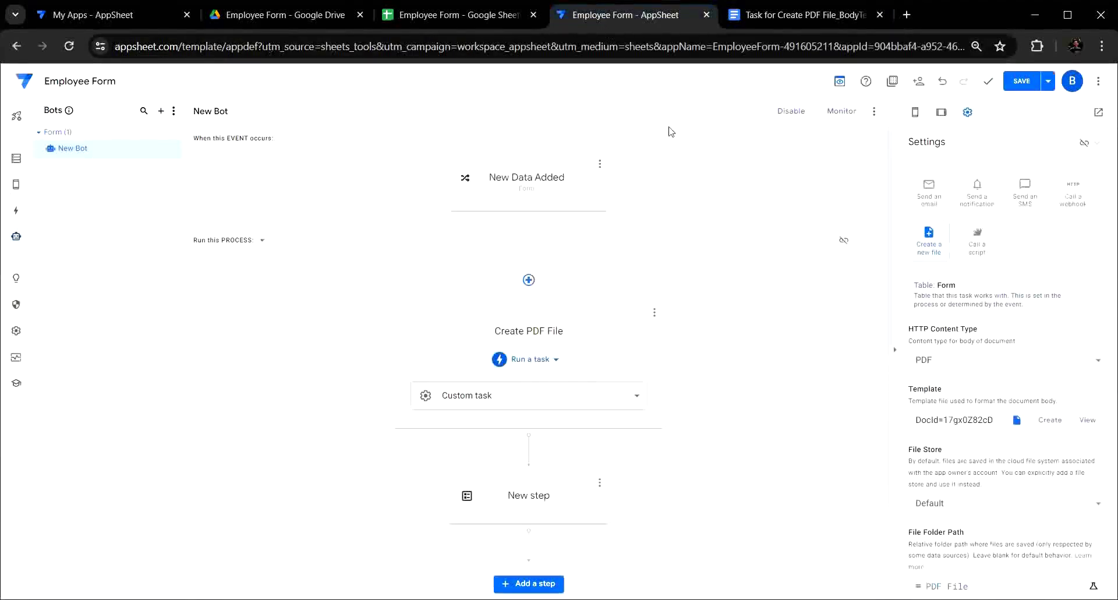
Step: Name the second bot step 'PDF File Column' and save the app
left_click(1021, 83)
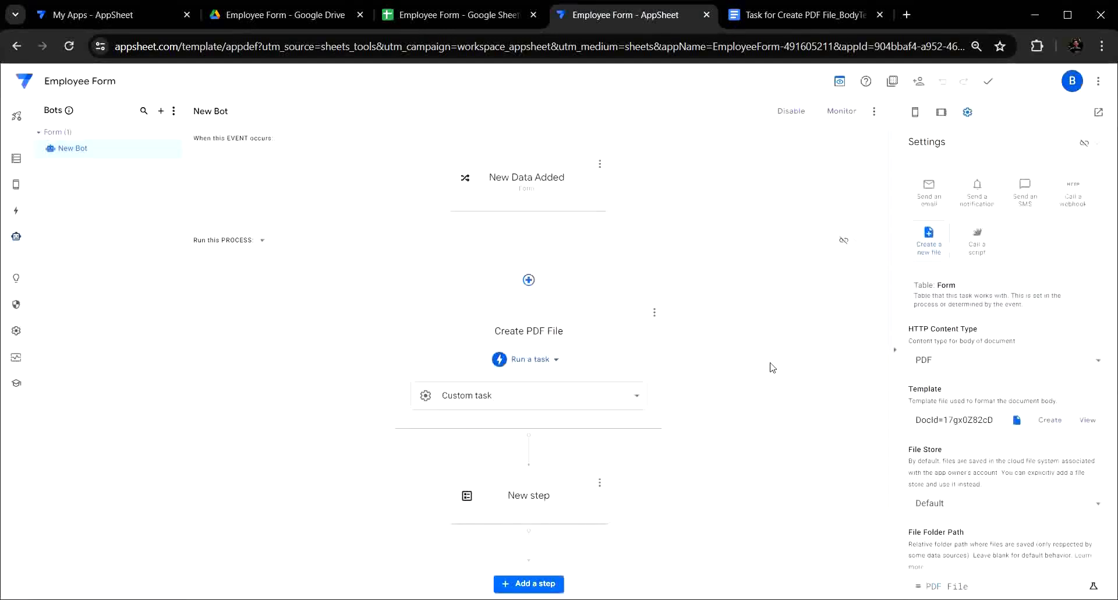
left_click(565, 504)
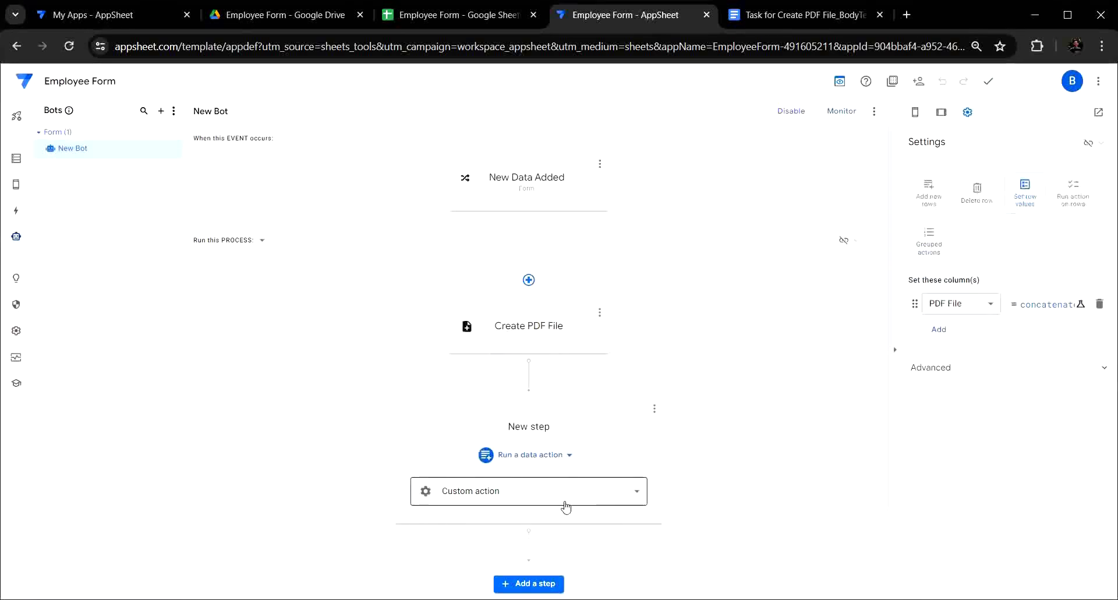
left_click(554, 427)
left_click_drag(551, 427, 501, 429)
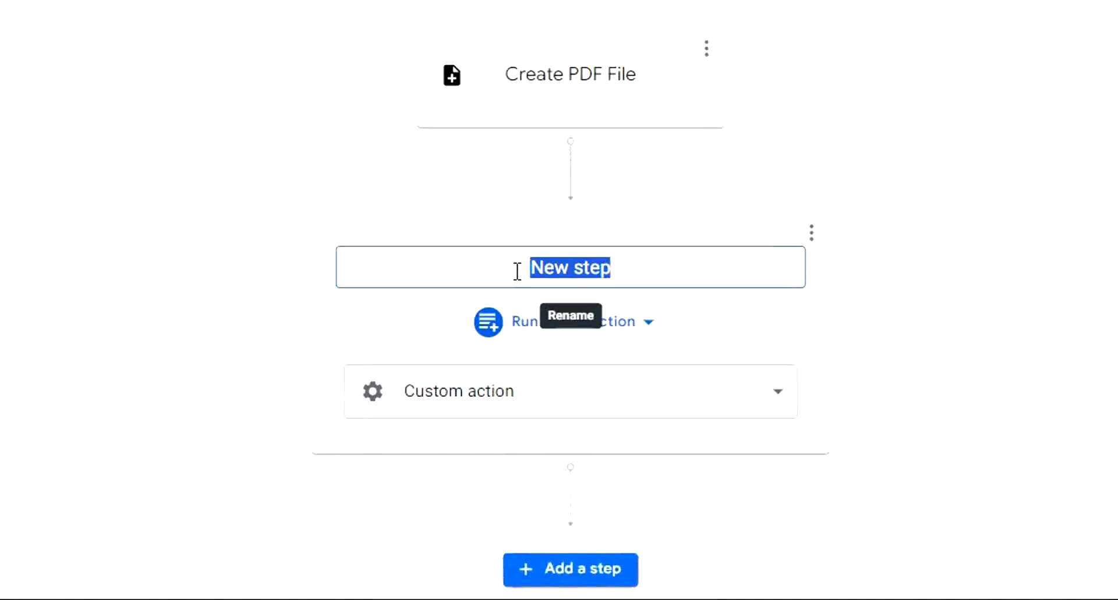
type("DF")
key("BackSpace")
key("BackSpace")
type("P")
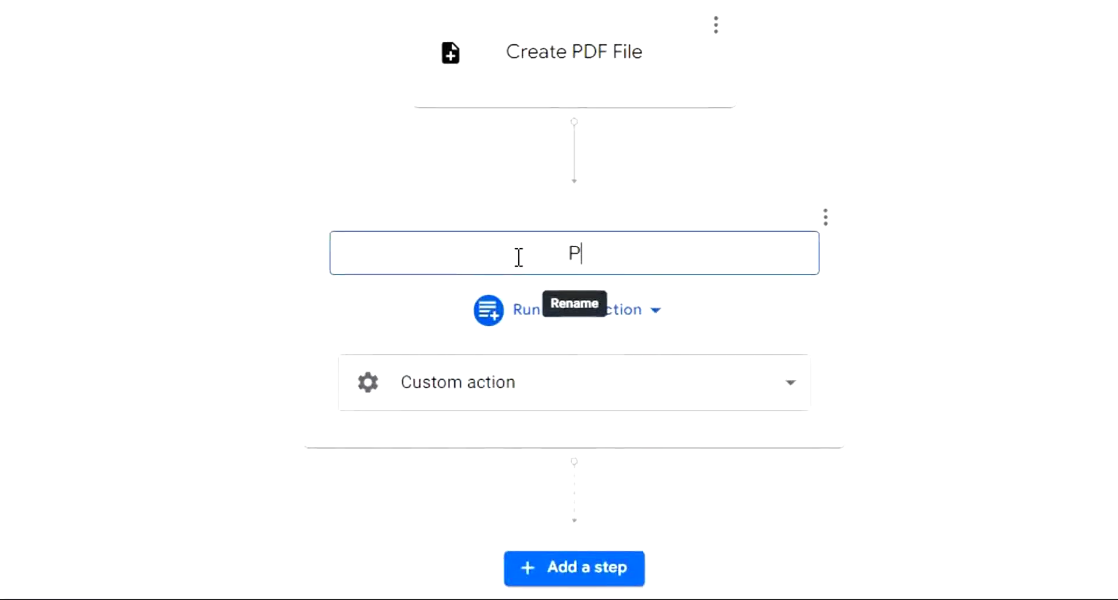
type("DF File ")
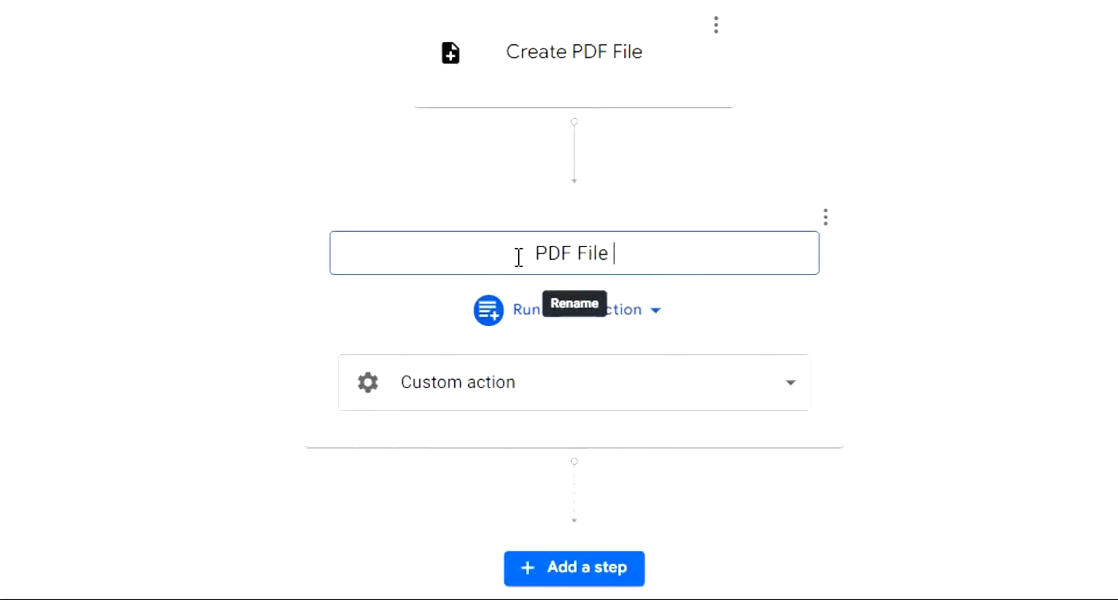
type("Column")
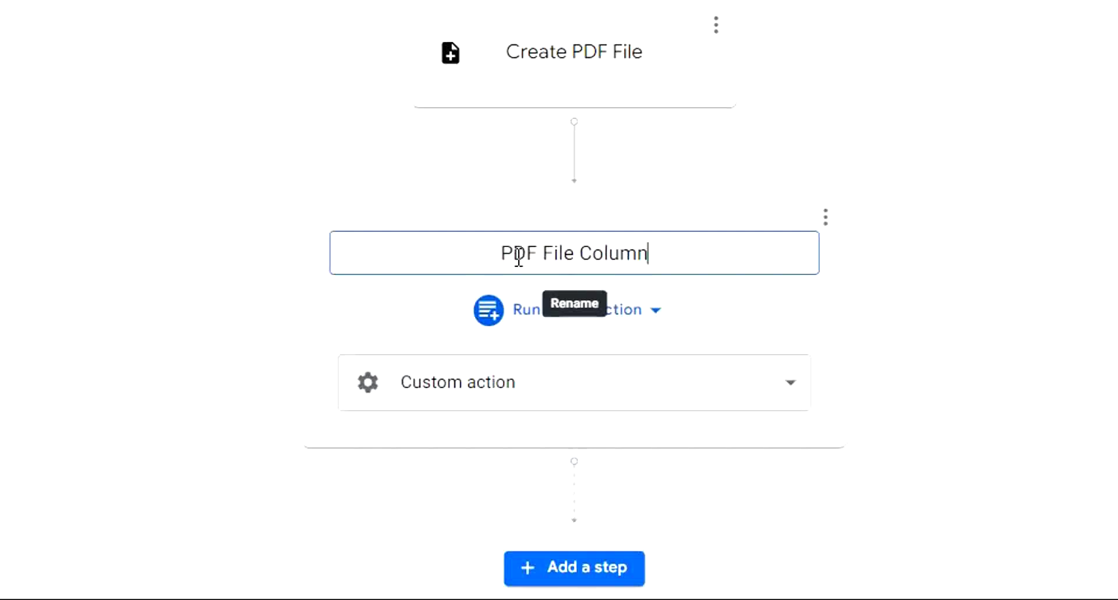
left_click(998, 184)
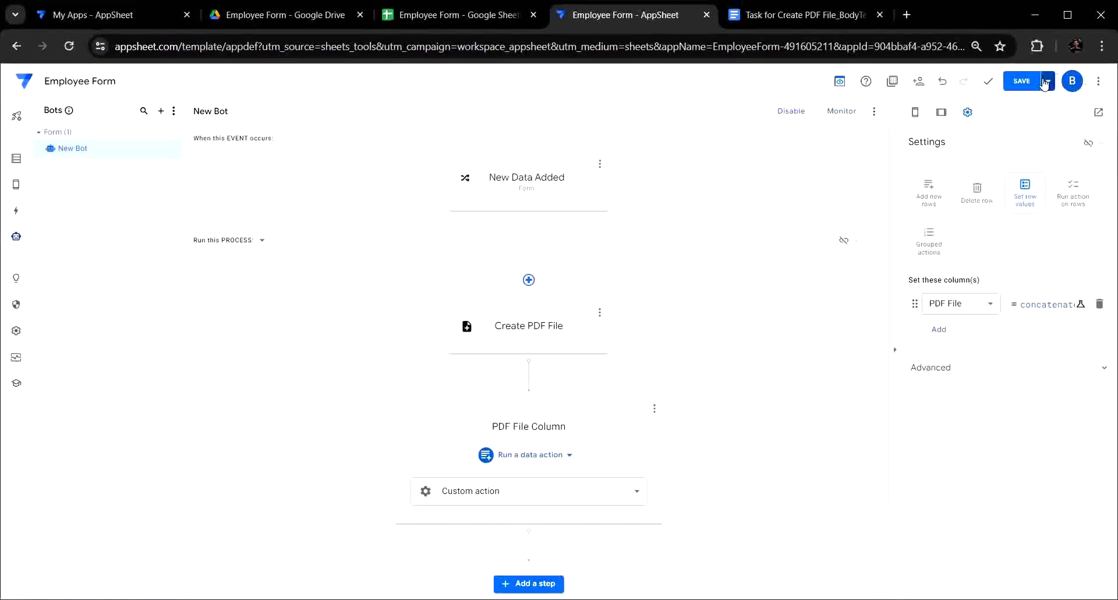
left_click(1021, 87)
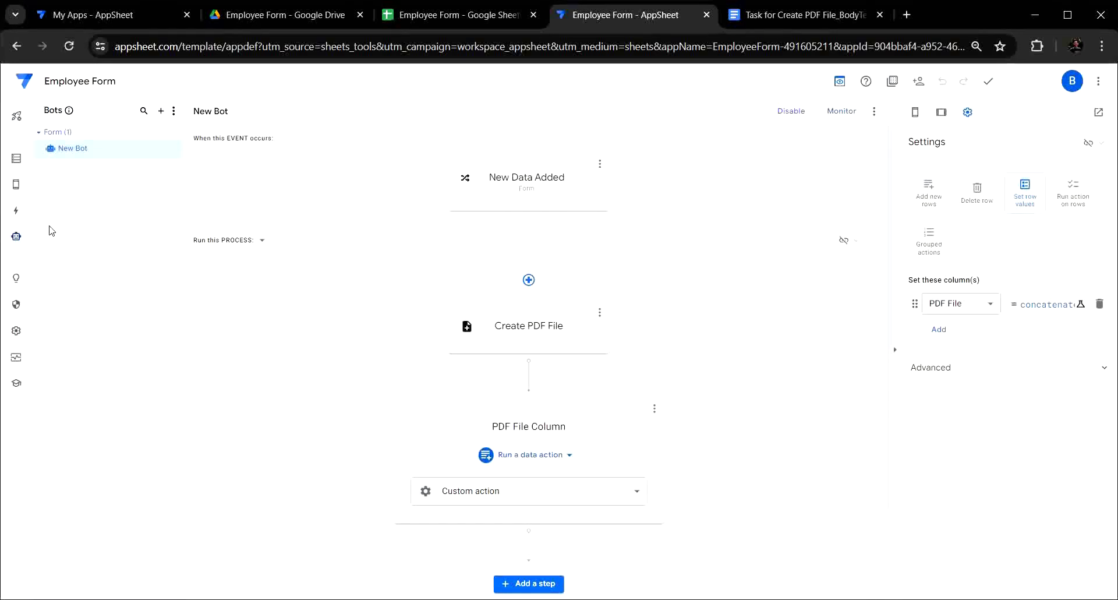
Step: Open the app's Views and preview the add-record form
left_click(14, 186)
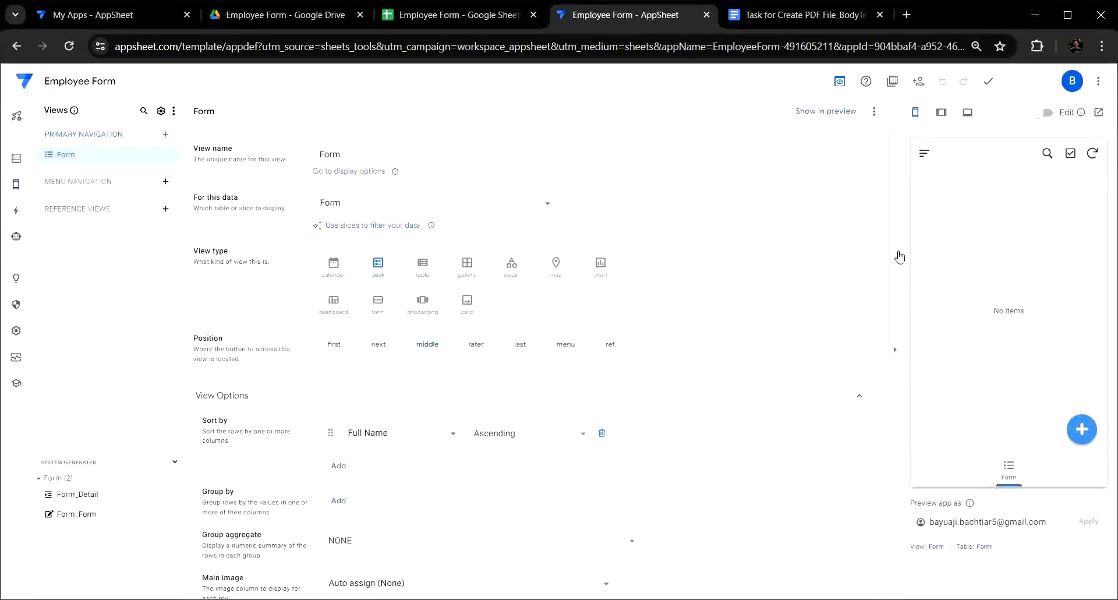
scroll(888, 255, "down", 3)
scroll(888, 255, "down", 3)
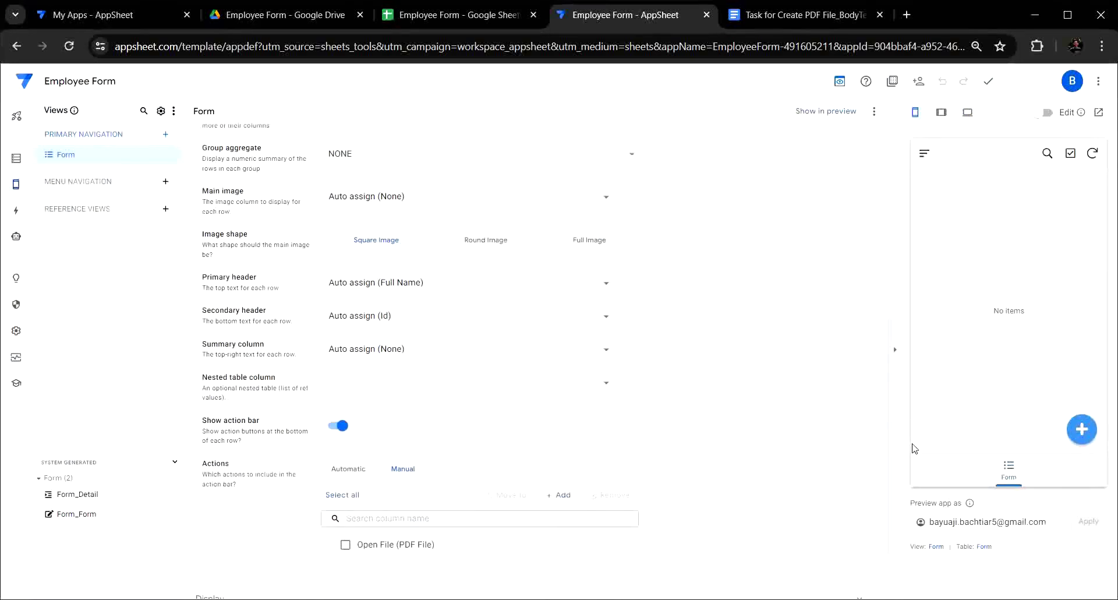
scroll(882, 253, "up", 5)
scroll(879, 253, "up", 2)
scroll(879, 254, "down", 6)
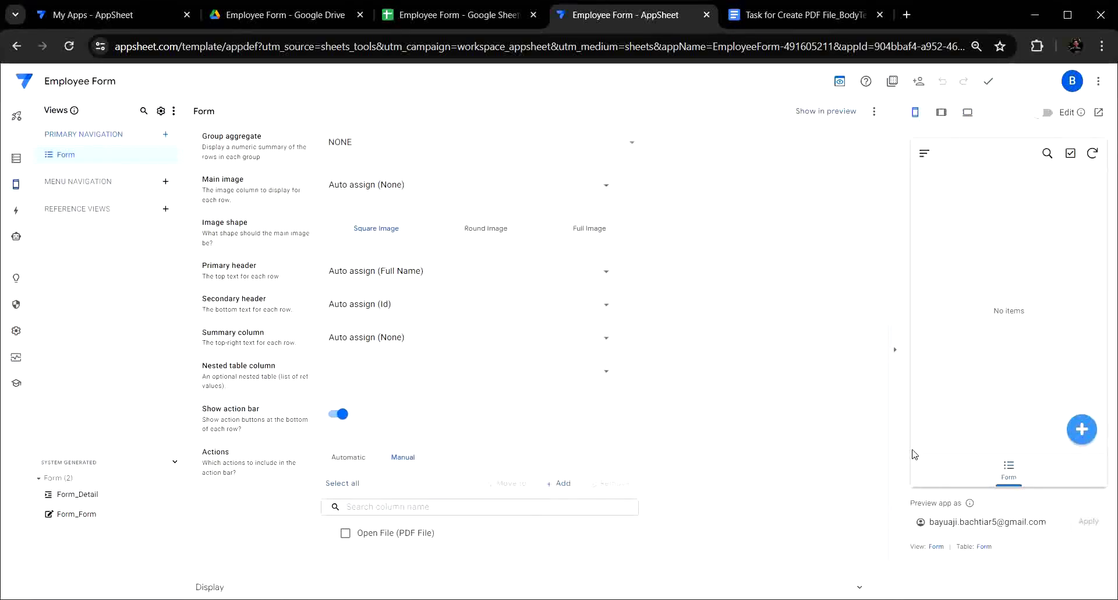
left_click(1082, 430)
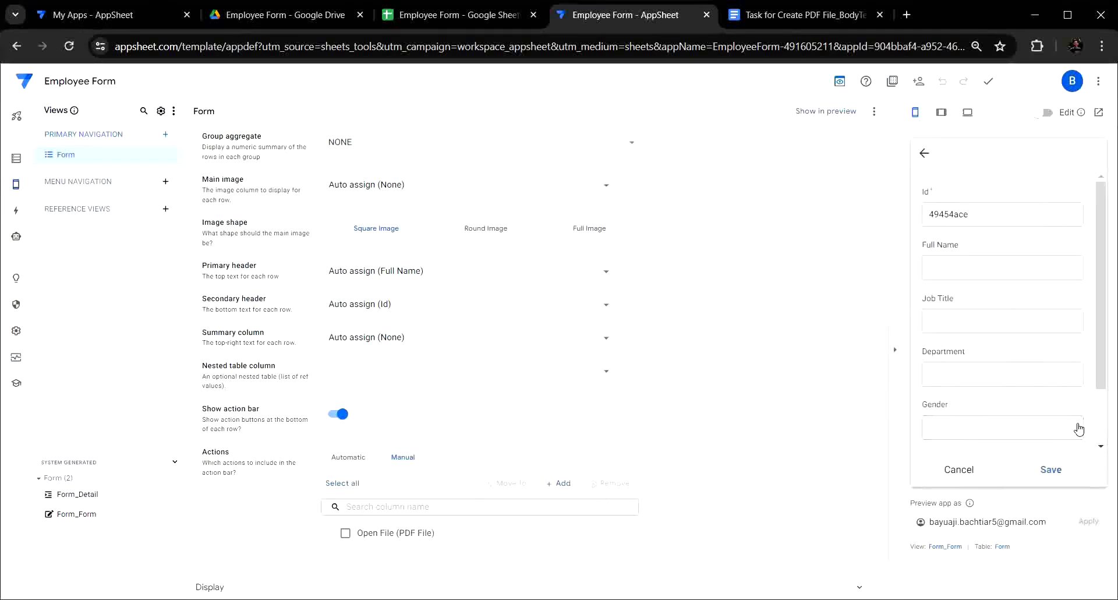
Step: Set Form_Form's column order to Manual and remove the Id and PDF File columns
left_click(942, 548)
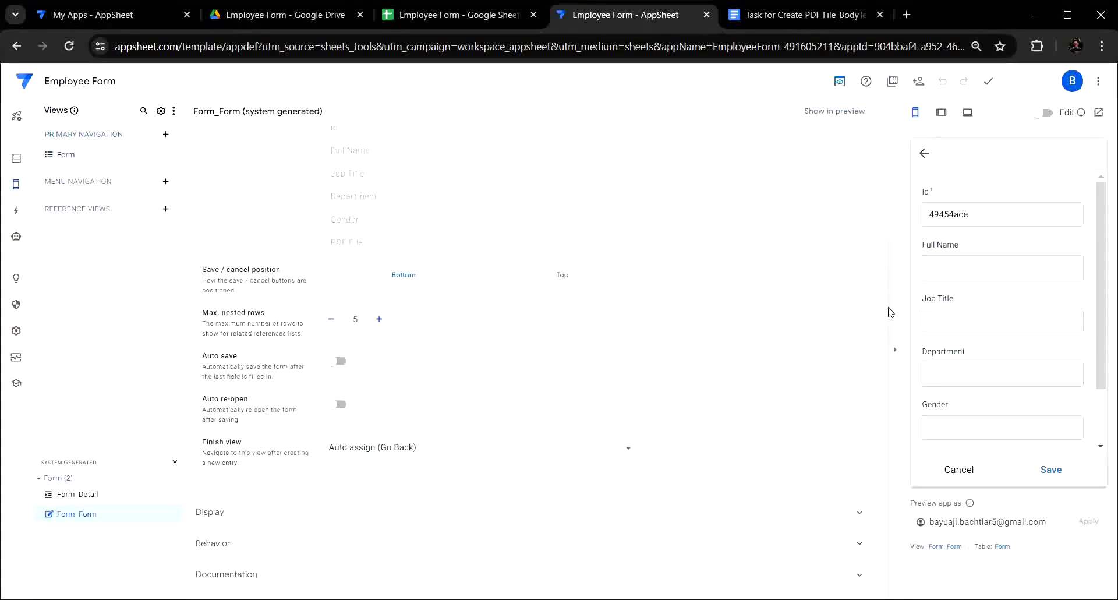
scroll(883, 188, "up", 3)
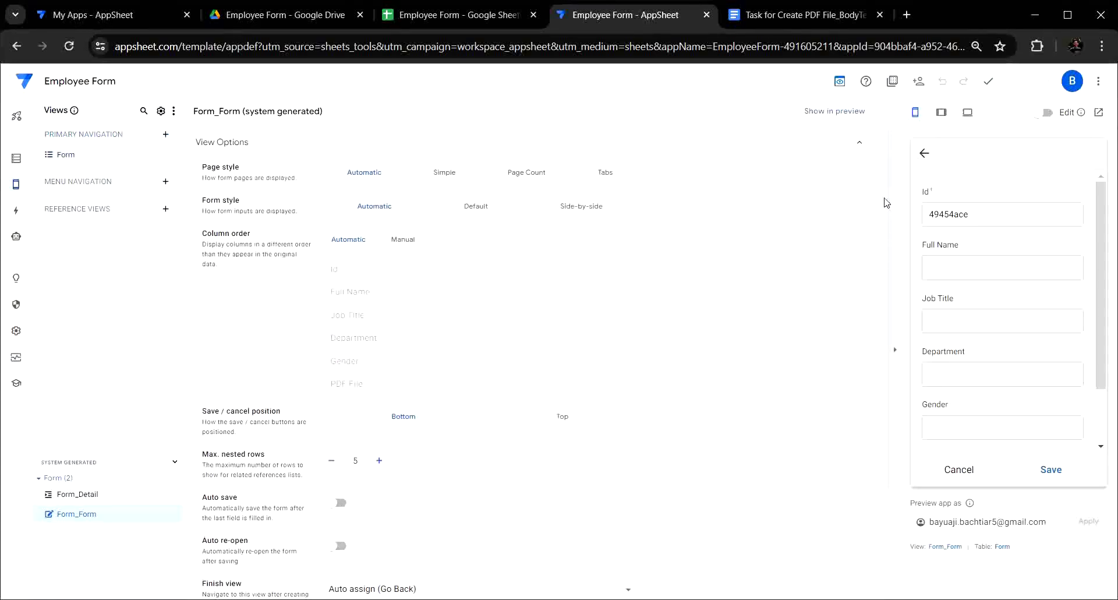
left_click(410, 248)
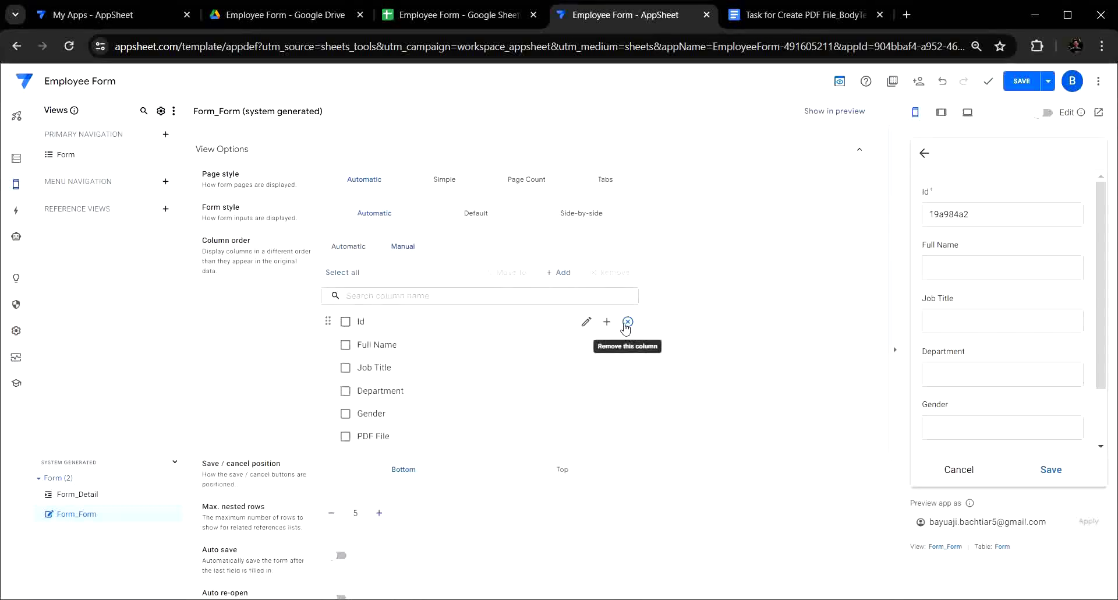
left_click(628, 323)
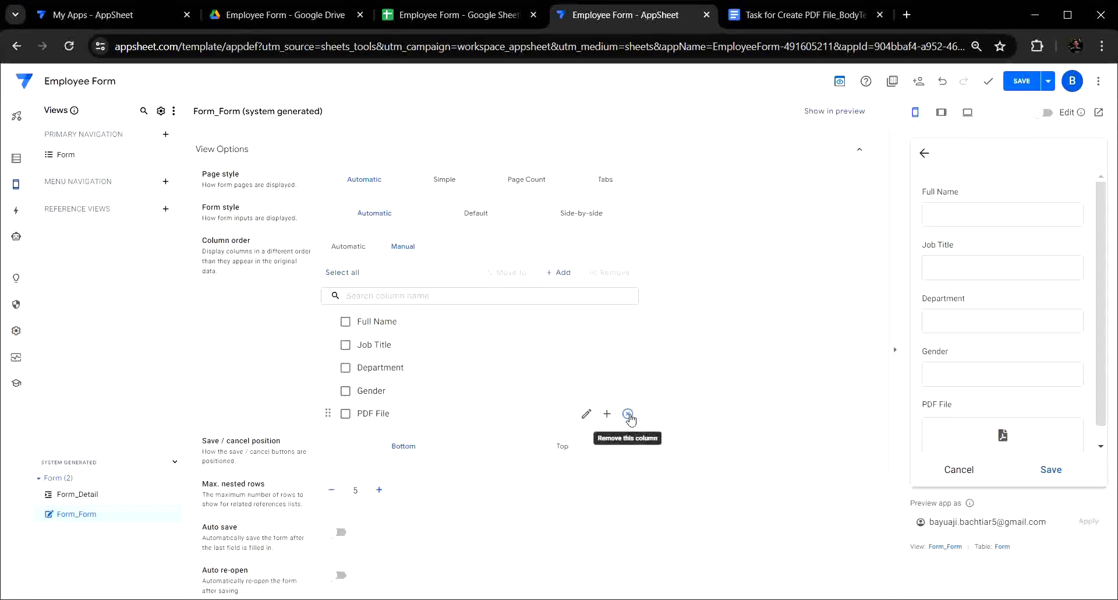
left_click(627, 413)
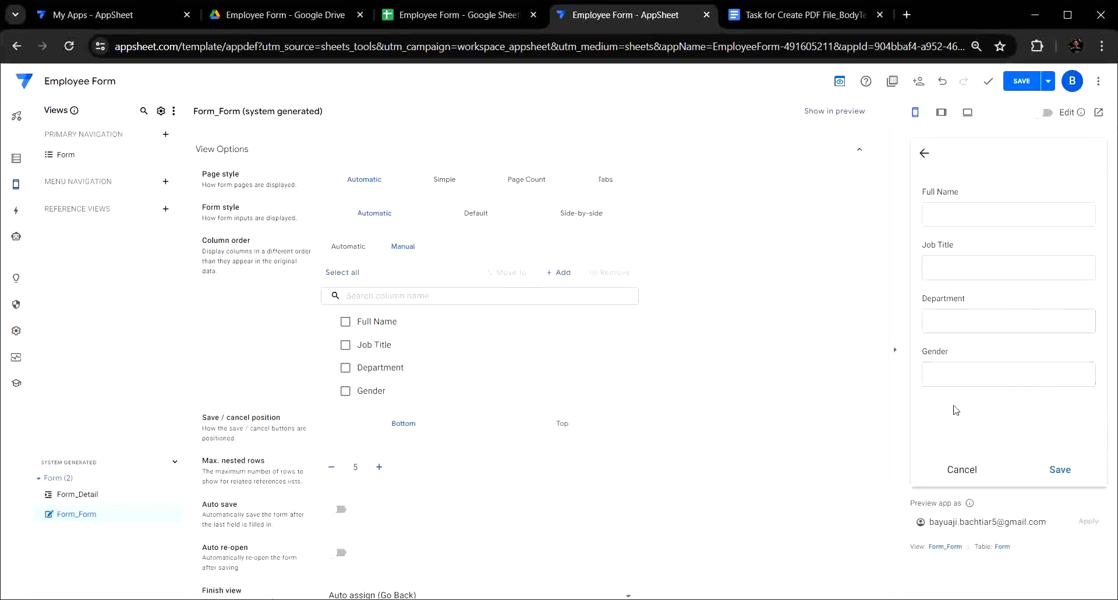
Step: Save the form layout, then fill the preview with a test name, Supervisor, Finance and Female
left_click(1020, 82)
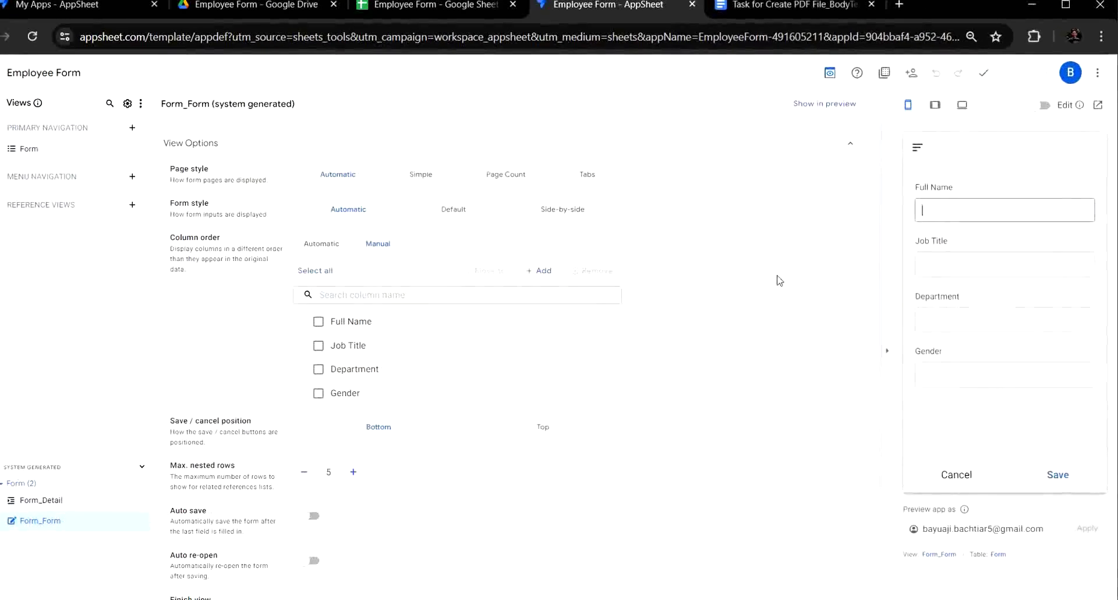
left_click(956, 215)
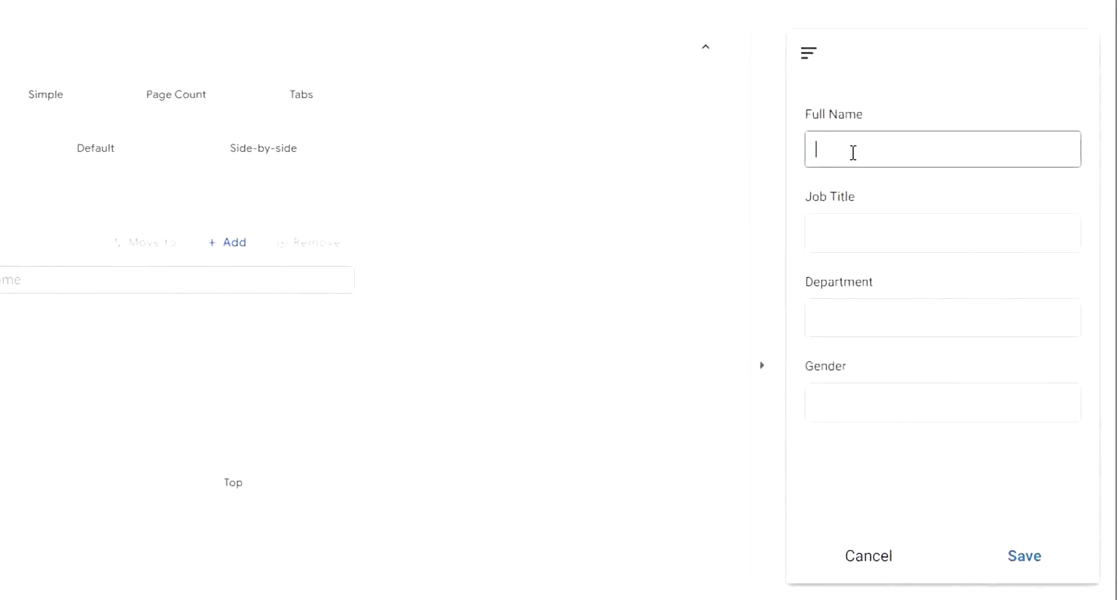
type("Diana")
left_click(859, 238)
type("Sup")
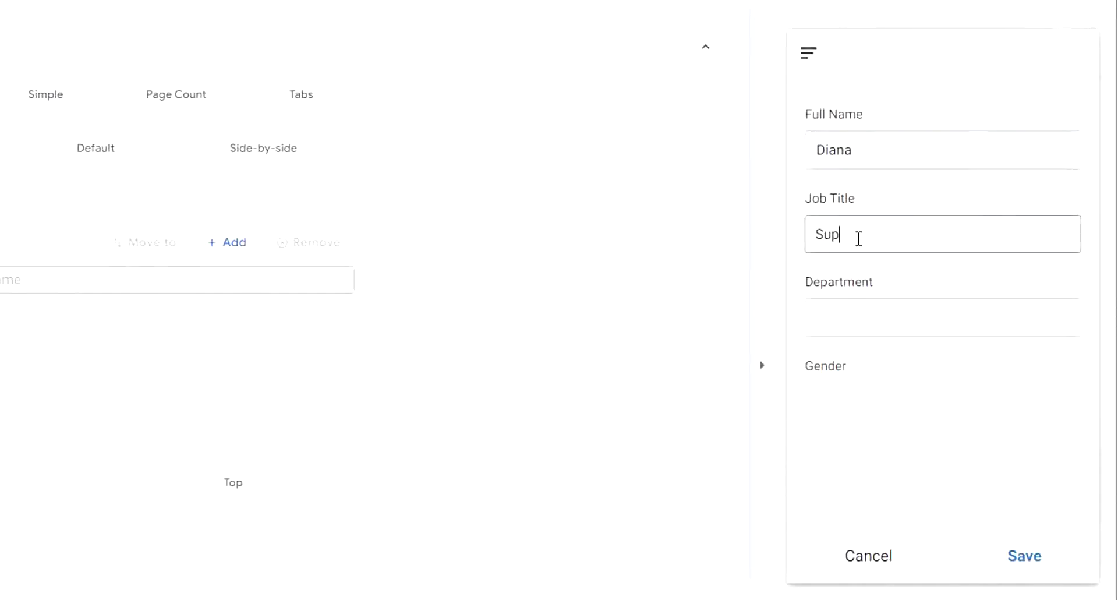
type("ervisor")
left_click(866, 320)
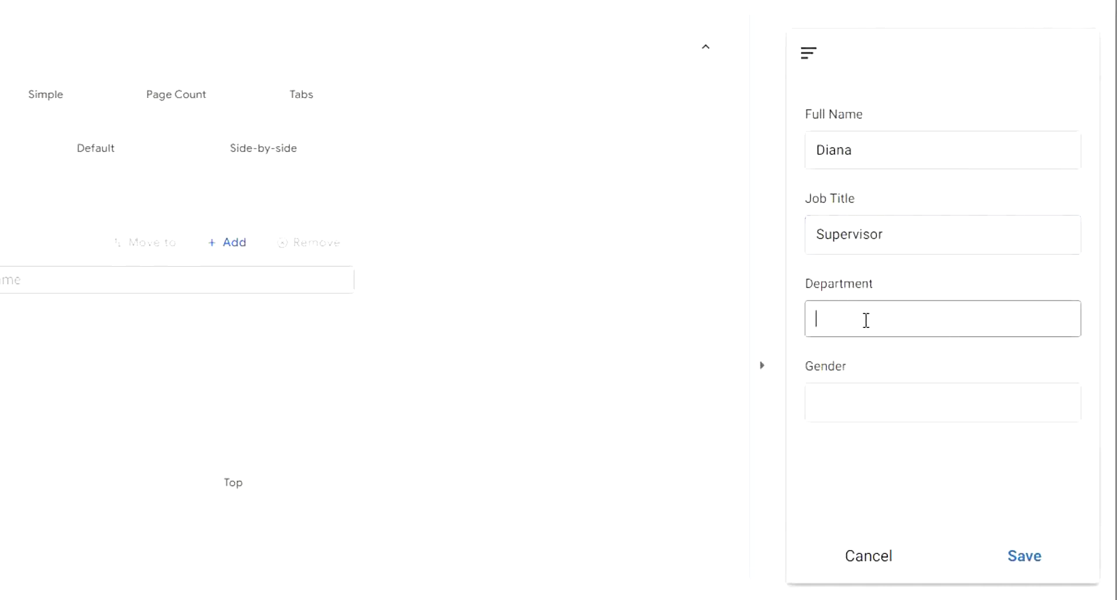
type("Finance")
left_click(866, 405)
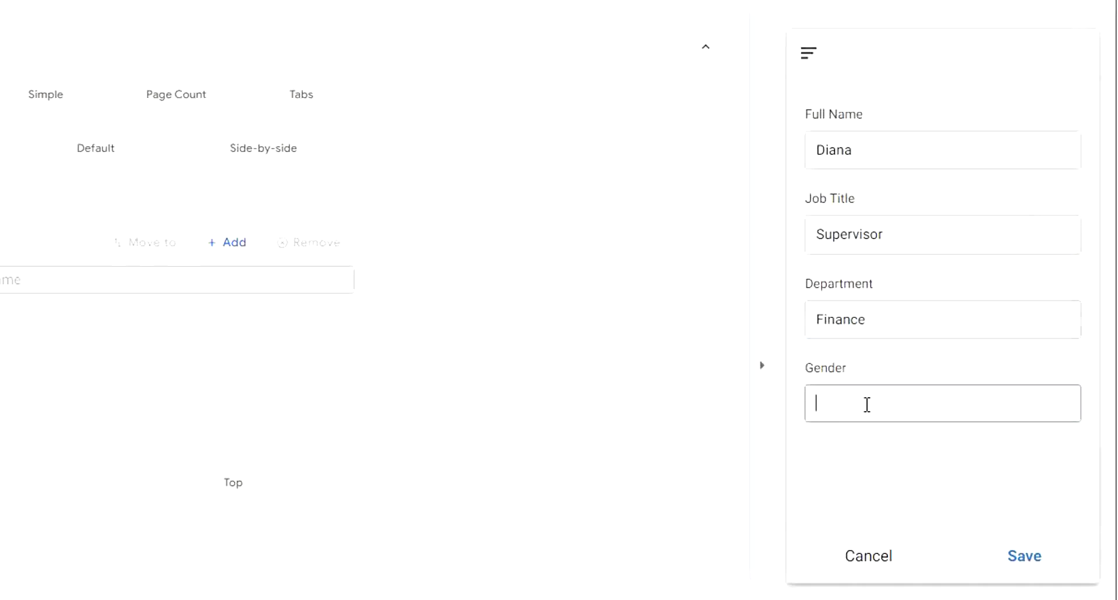
type("Female")
left_click(895, 464)
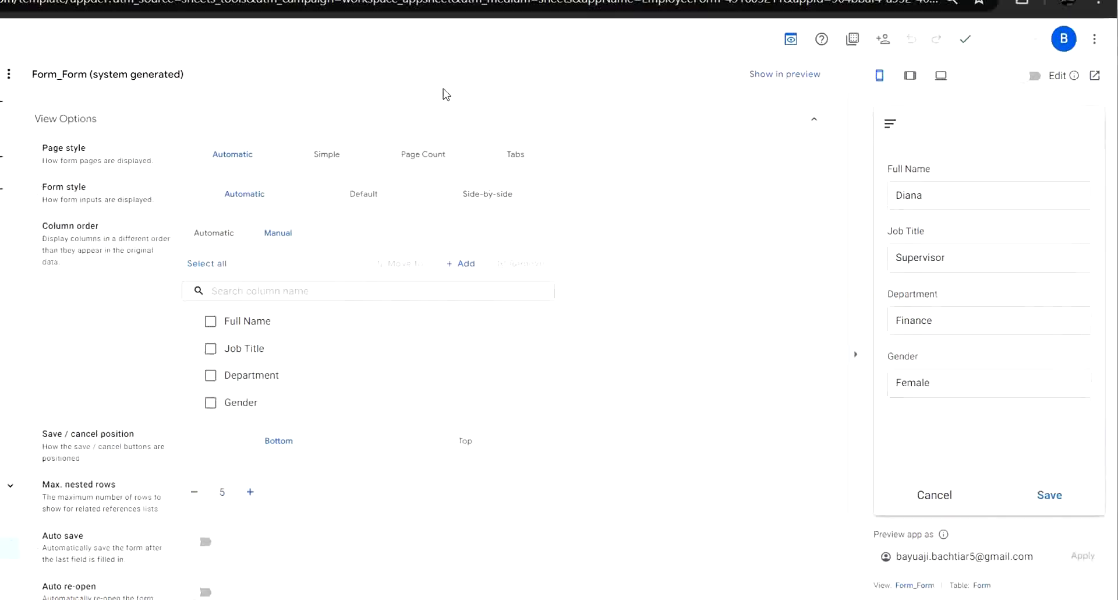
left_click(285, 15)
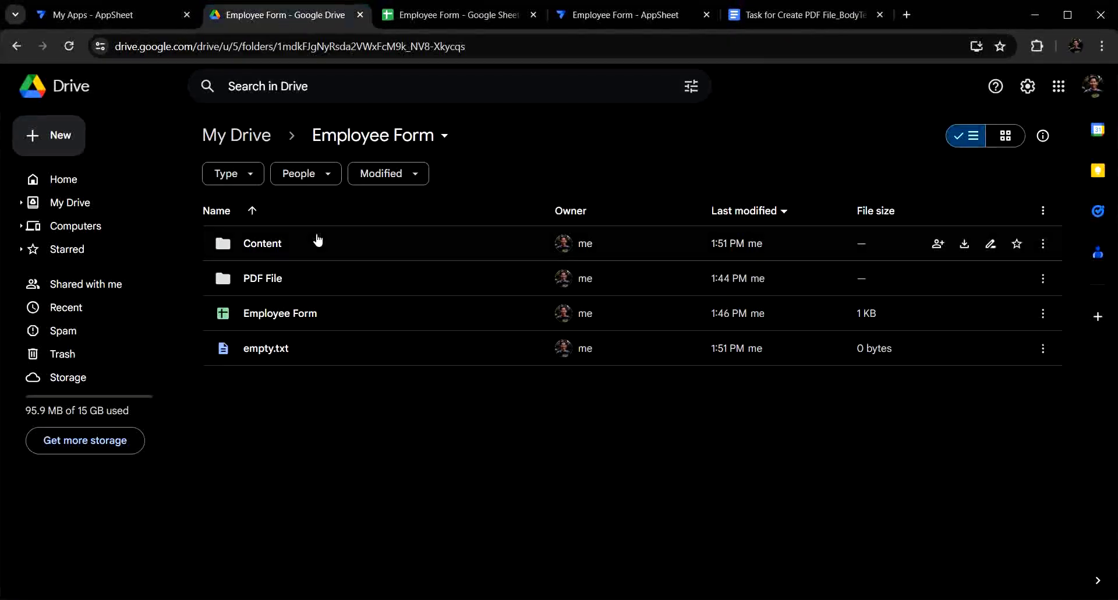
Step: Save the test entry, confirm its Finance PDF appears in Drive's PDF File folder, and list the records
double_click(322, 273)
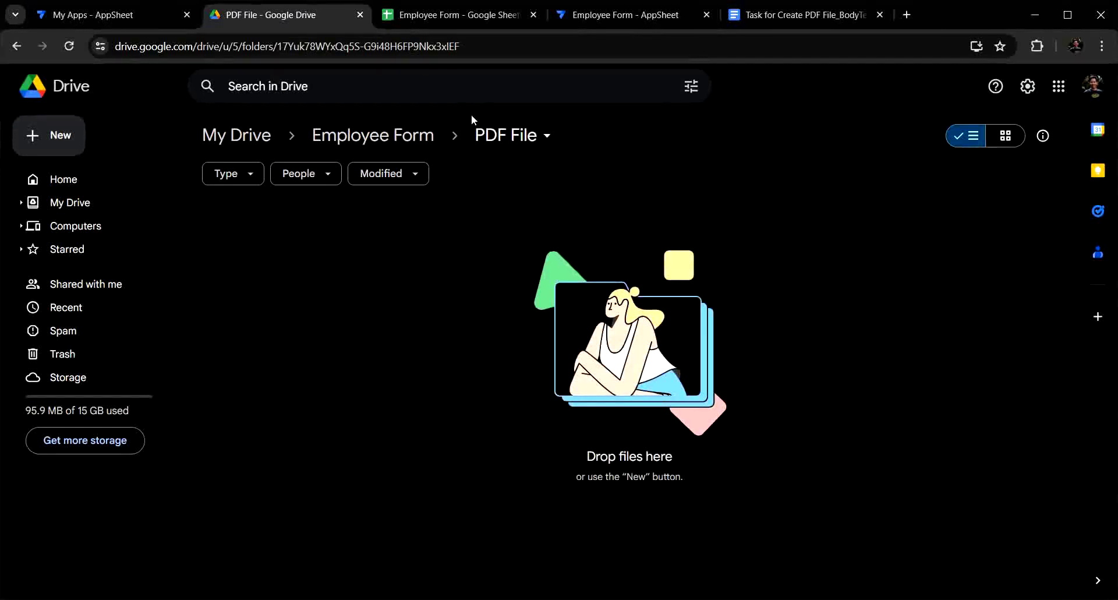
left_click(597, 14)
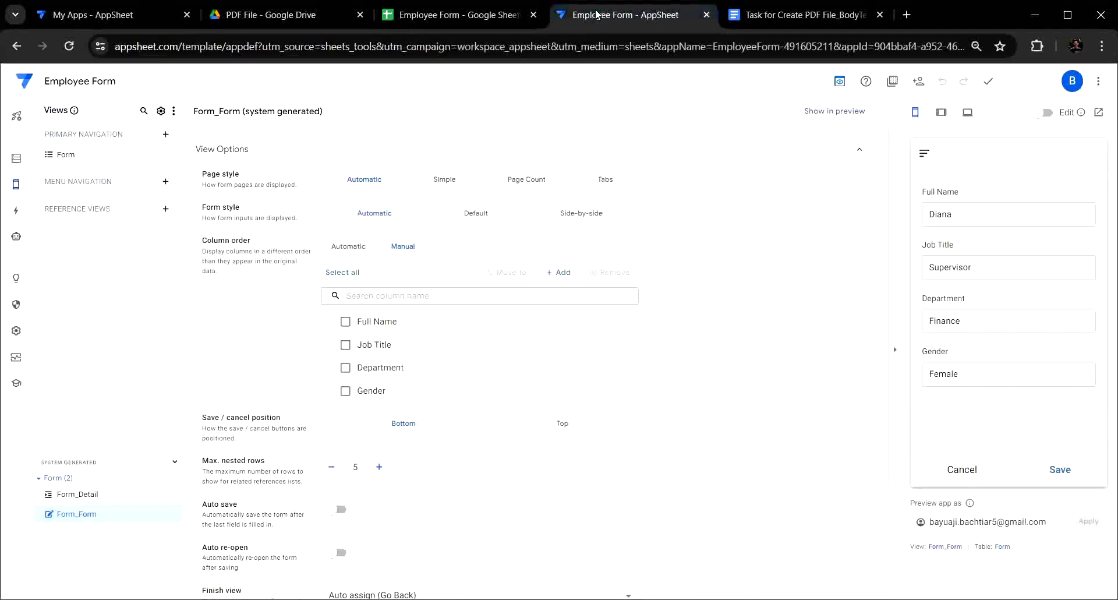
left_click(1058, 471)
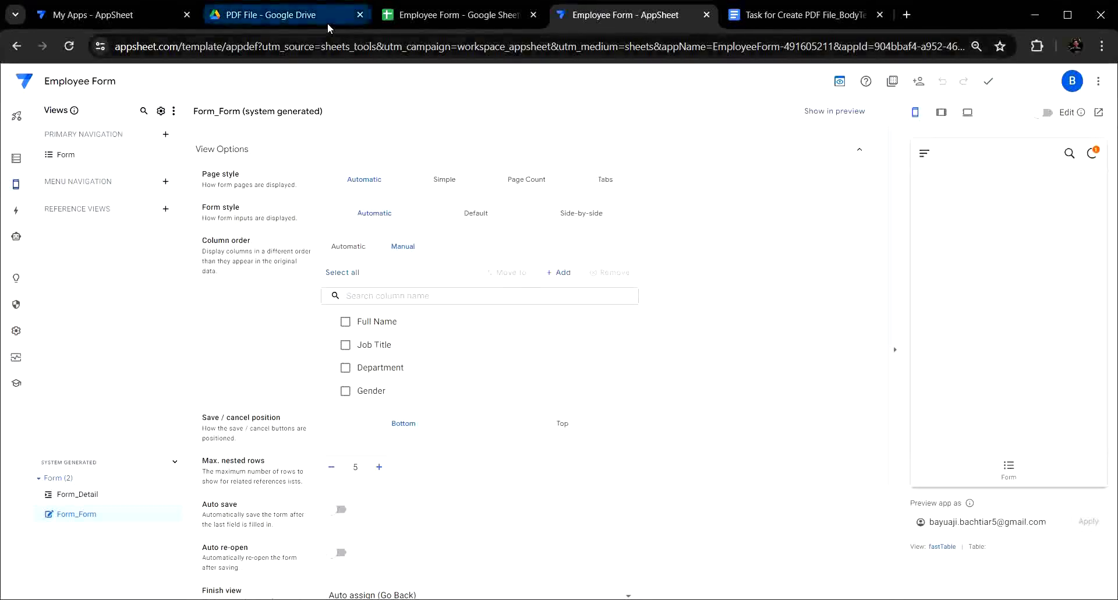
left_click(300, 17)
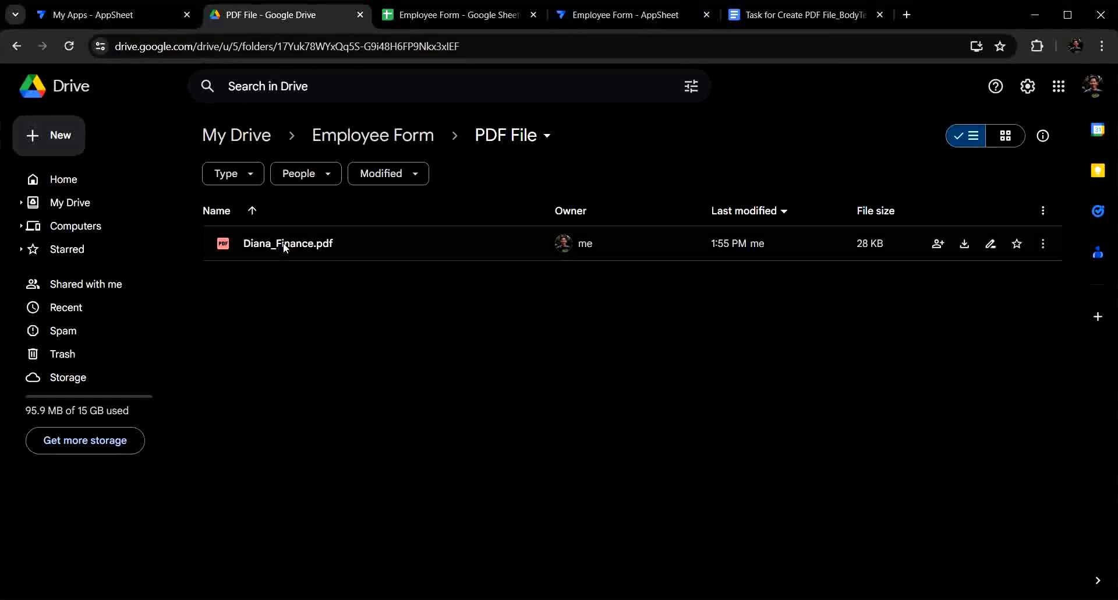
left_click(613, 21)
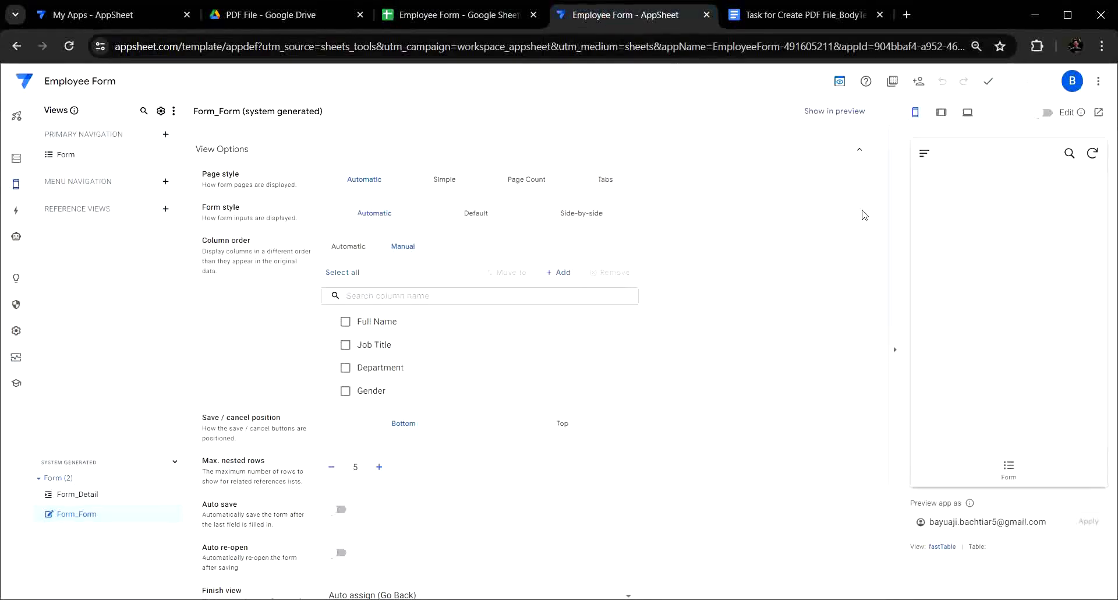
left_click(1008, 466)
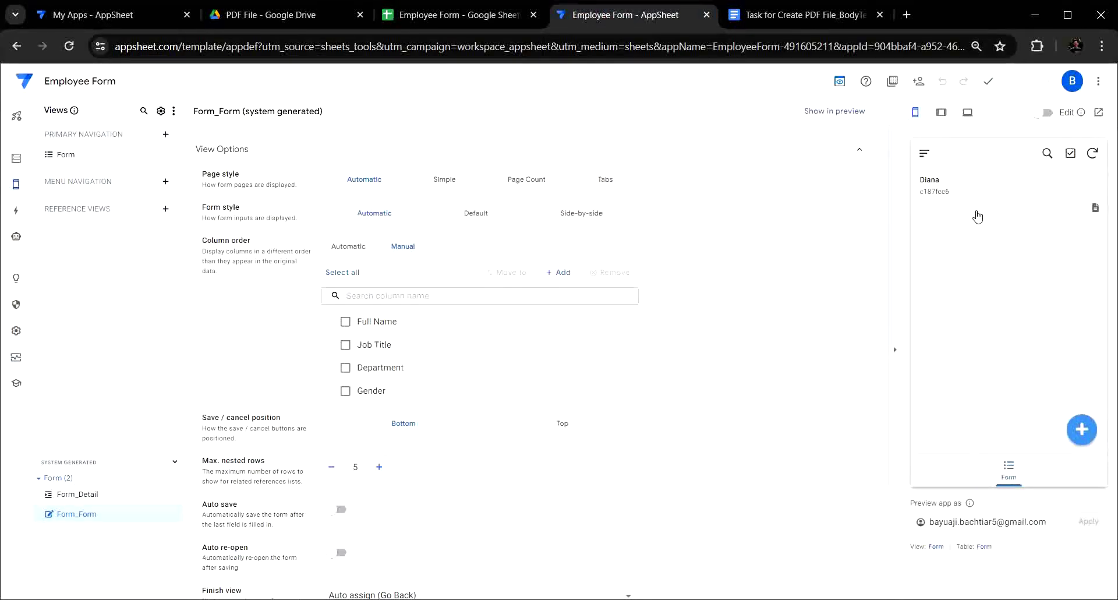
Step: Open the test record's linked PDF and inspect the Open File (PDF File) action
left_click(1095, 211)
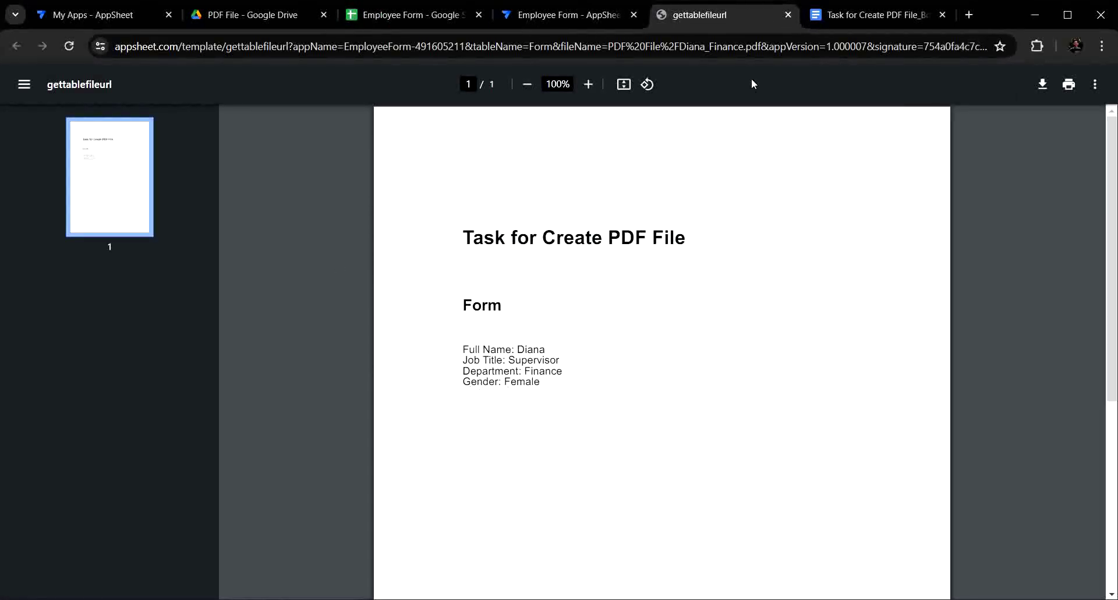
left_click(787, 15)
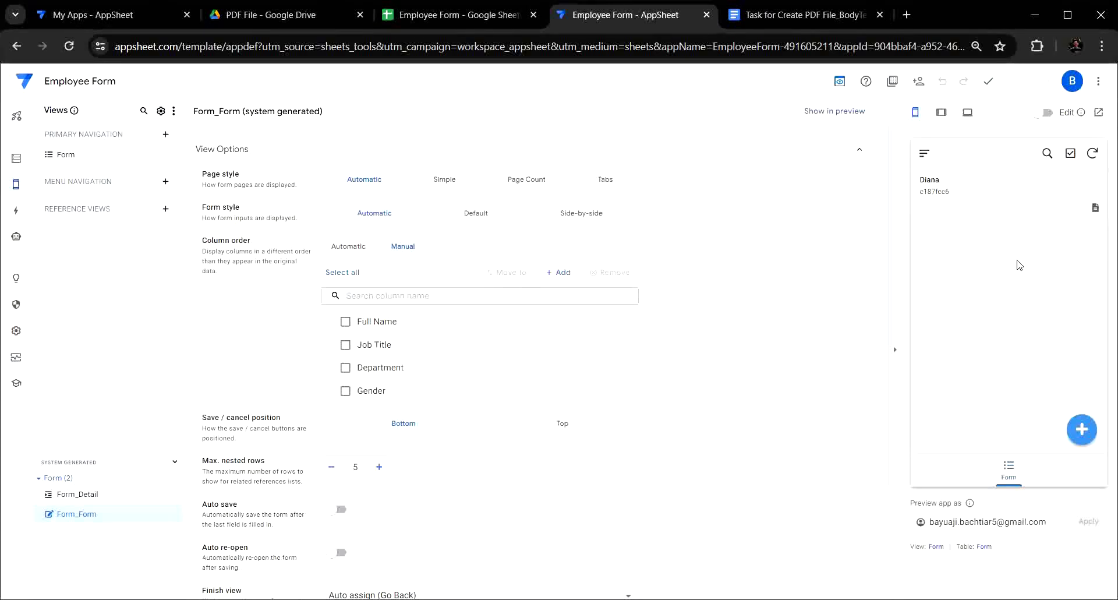
left_click(20, 217)
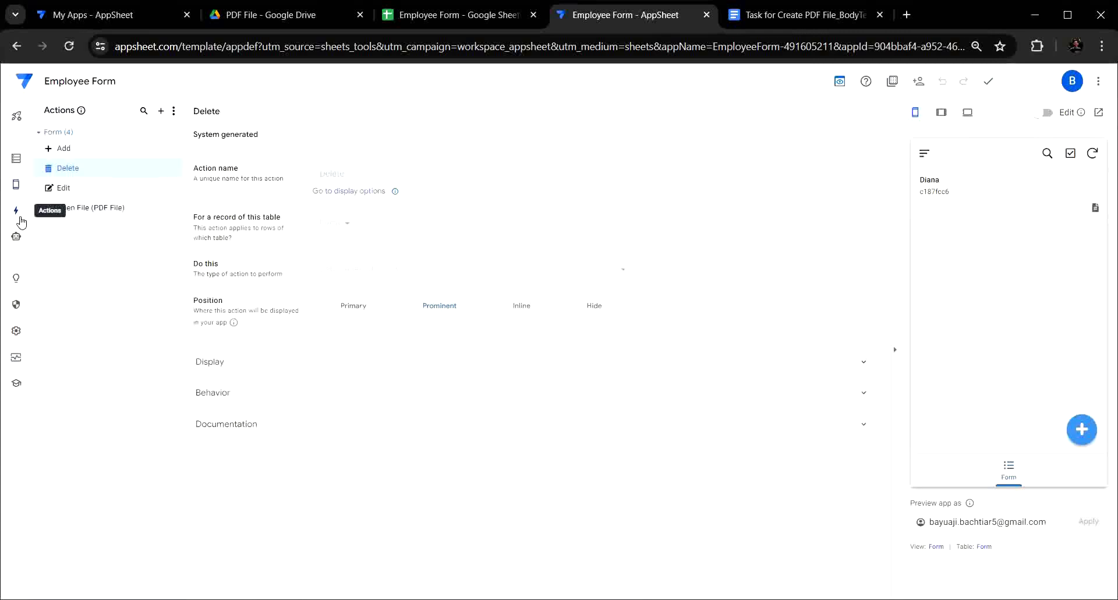
left_click(90, 210)
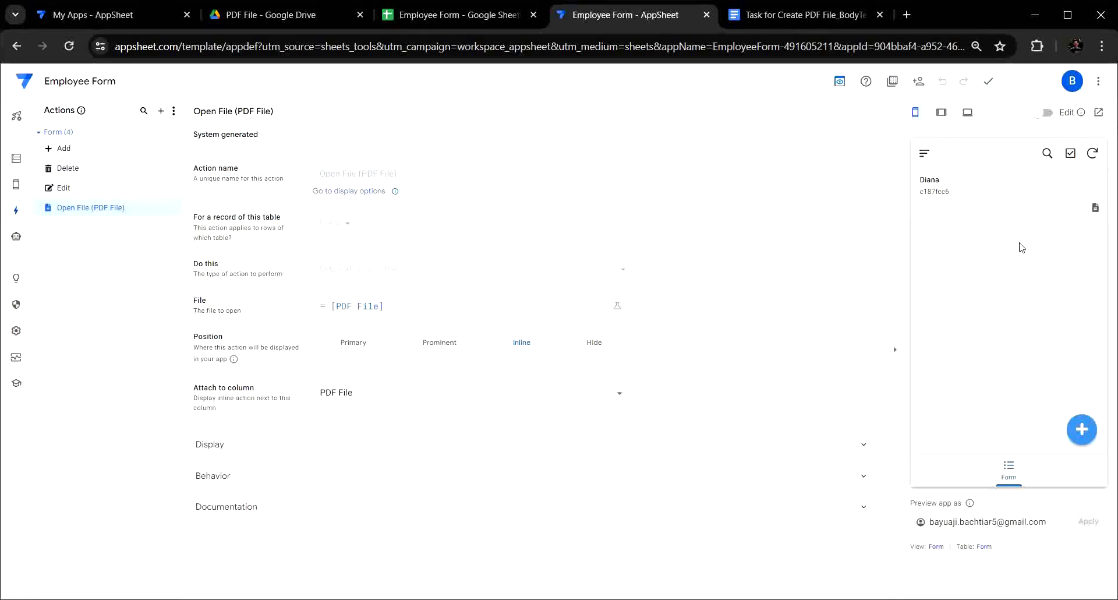
Step: Open the test record's details, view its generated PDF, then go to Automation
left_click(1000, 210)
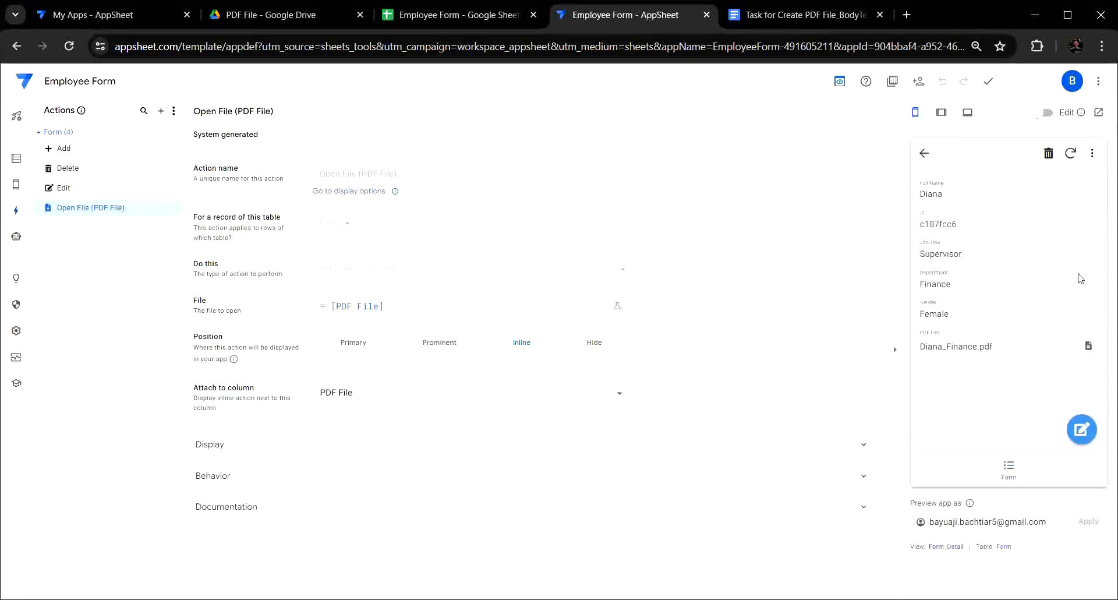
left_click(959, 353)
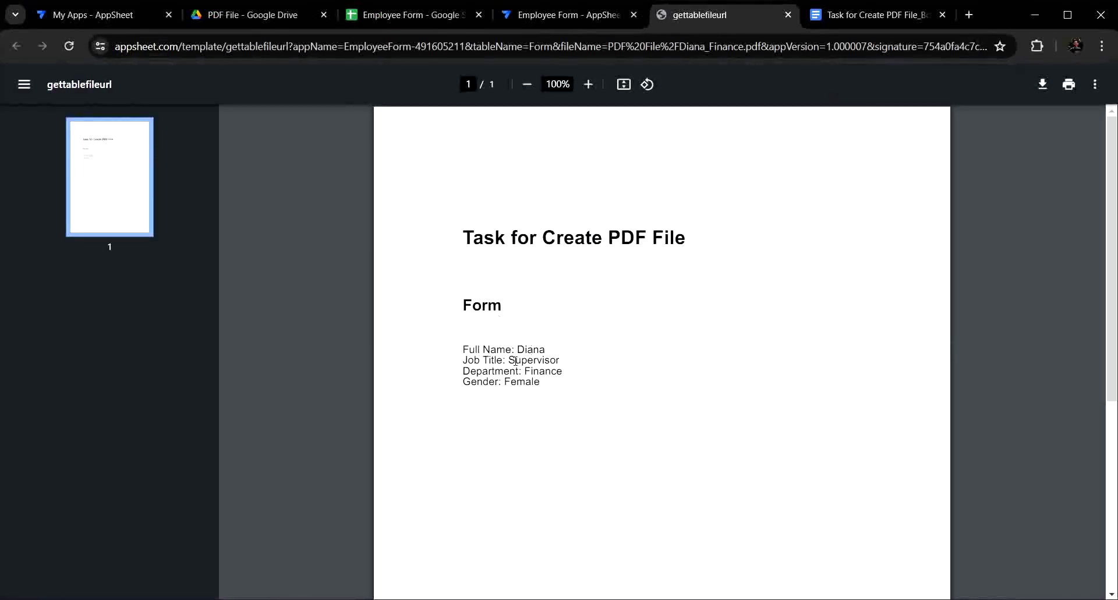
left_click(788, 16)
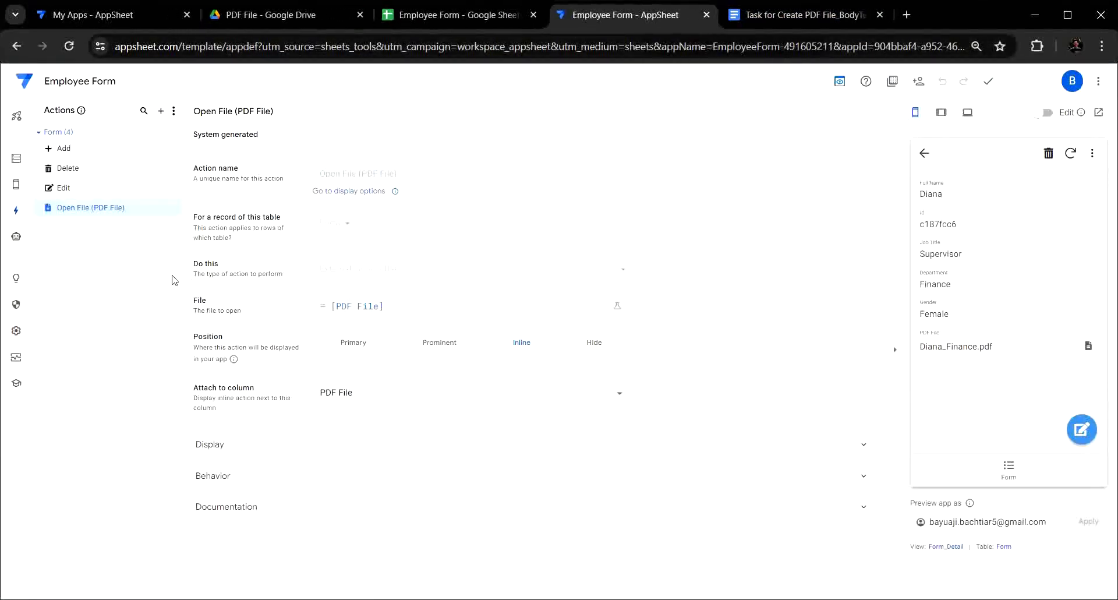
left_click(16, 240)
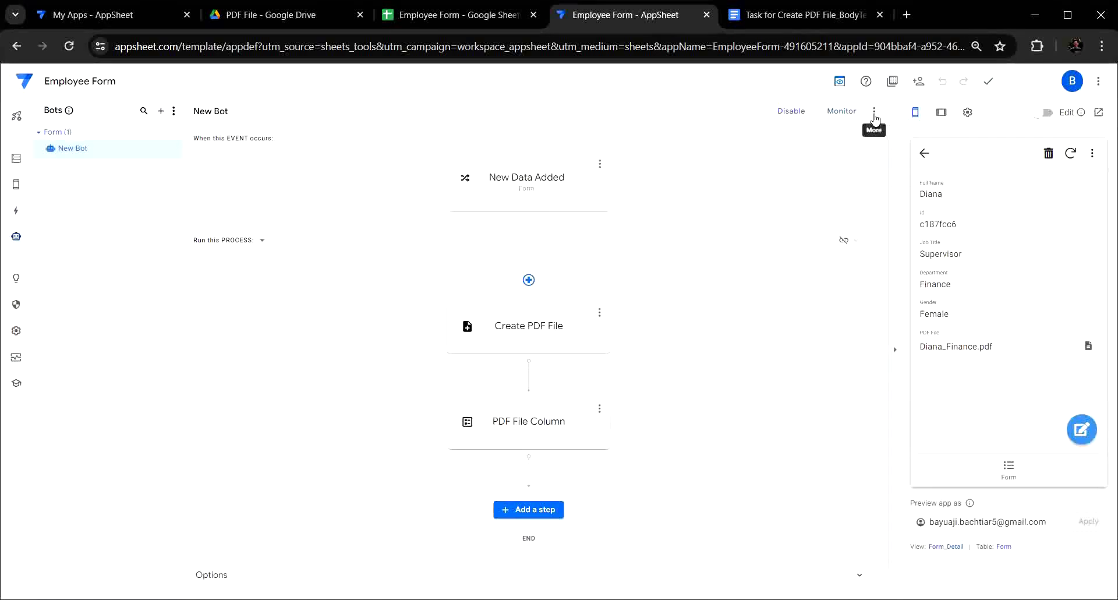
Step: Run a test of New Bot, then view the Google Docs body template
left_click(874, 115)
left_click(888, 129)
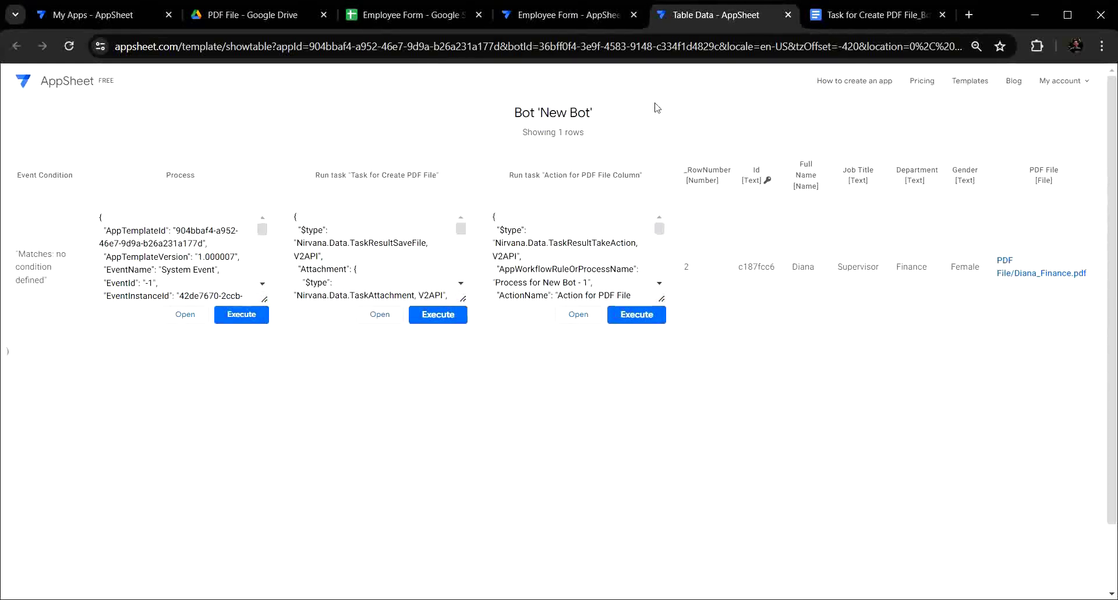
left_click(842, 16)
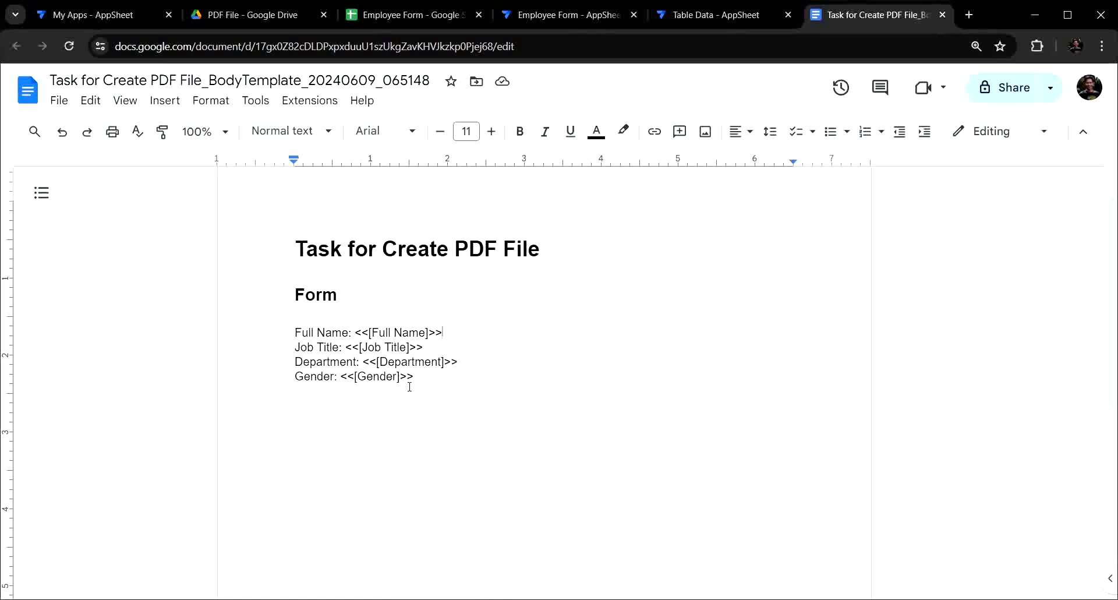
Step: Change the template's <<[Gender]>> placeholder to <<[Gendr]>> and go back to the bot test
left_click(394, 377)
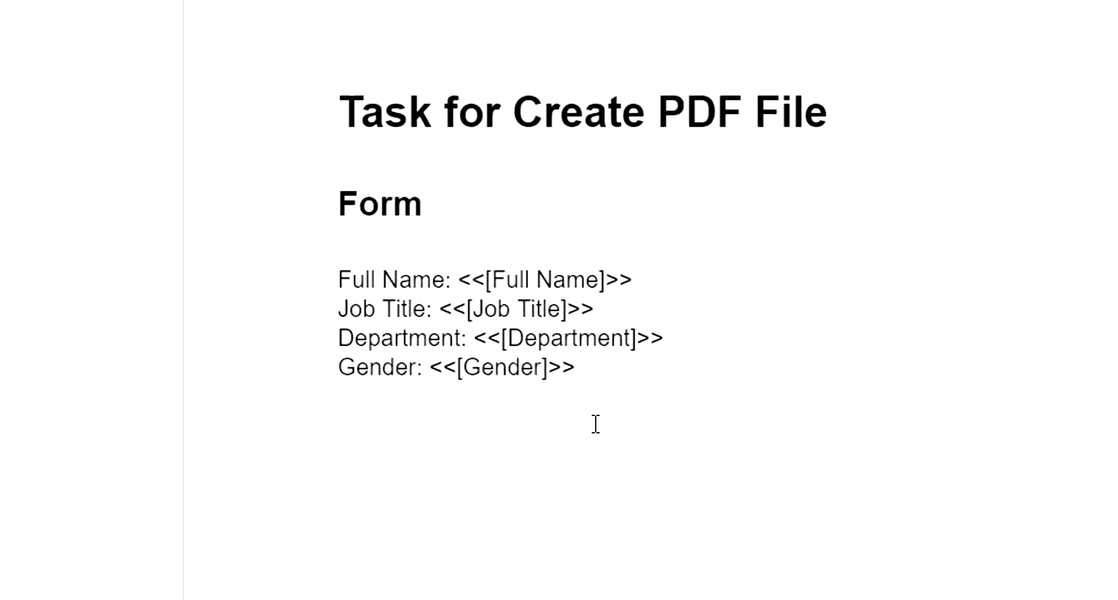
key("BackSpace")
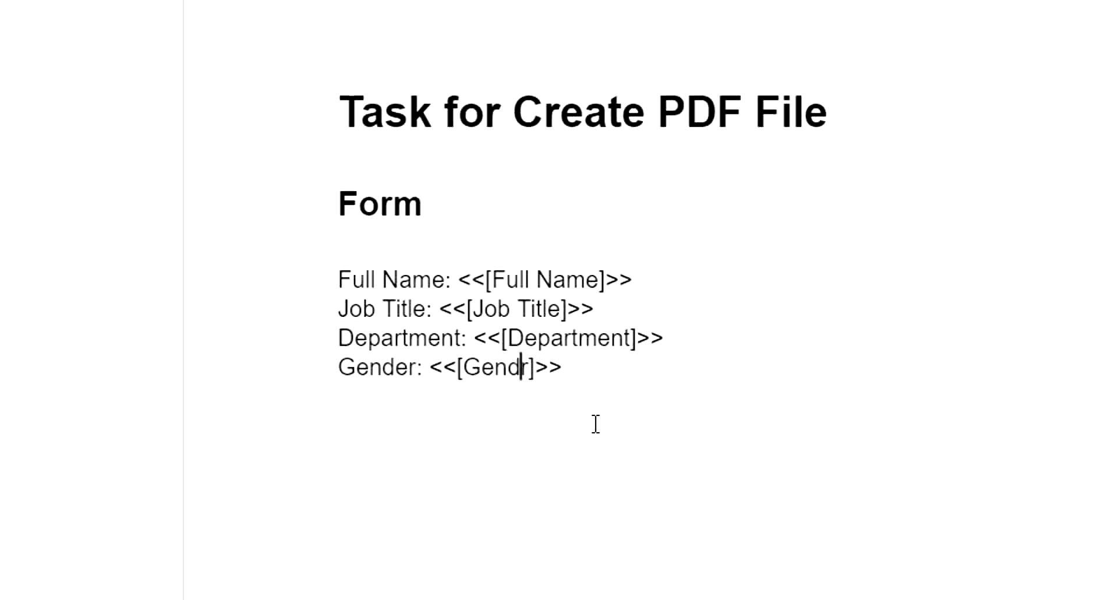
left_click(556, 451)
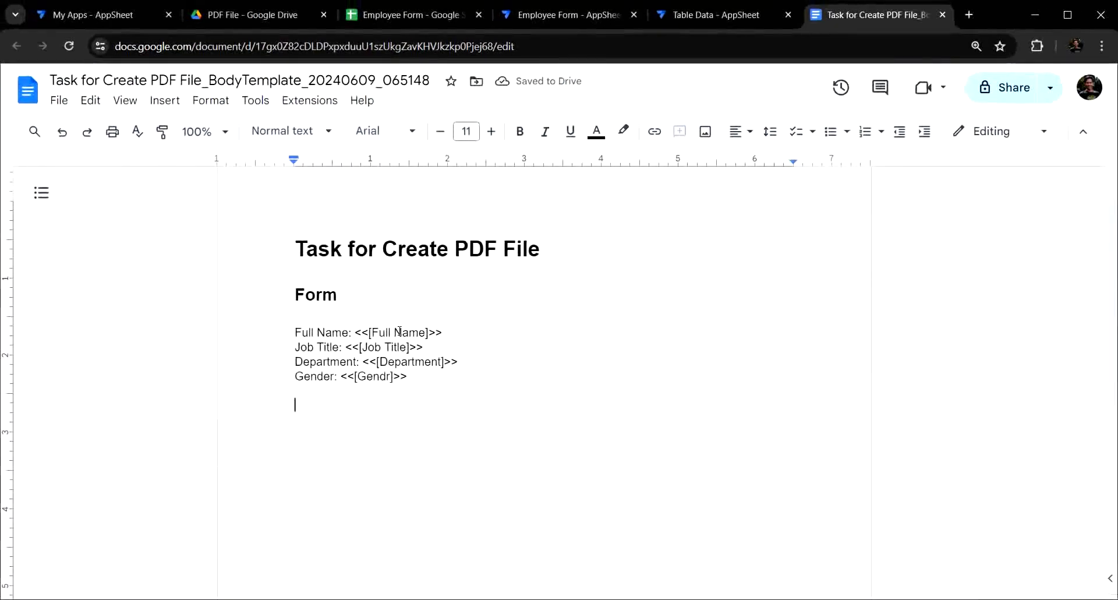
left_click(708, 16)
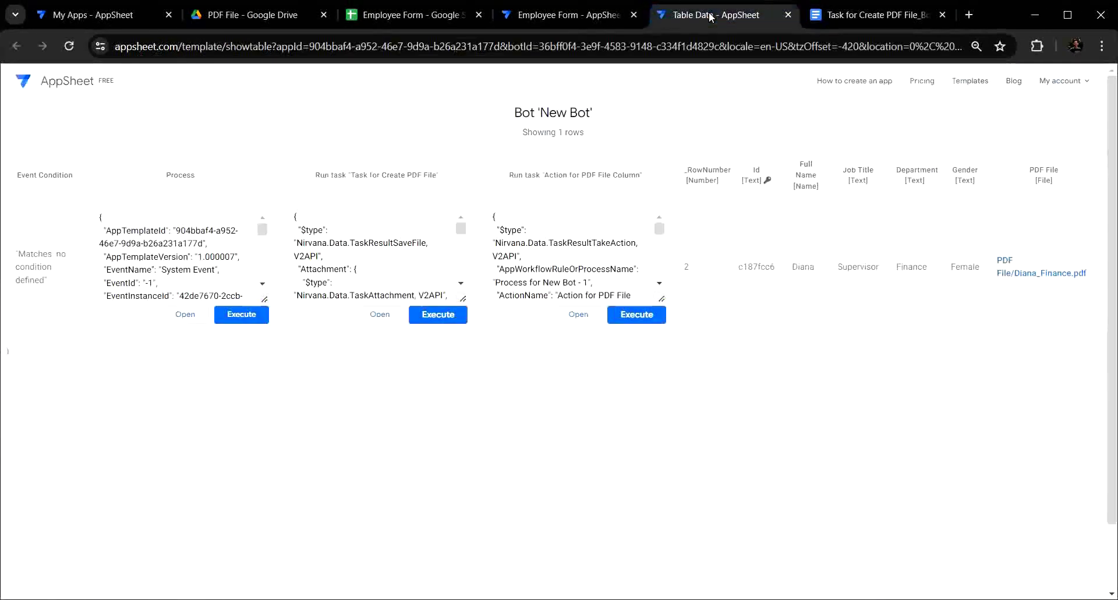
Step: Rerun the test to see the [Gendr] error, restore <<[Gender]>> in the template, and rerun
left_click(70, 47)
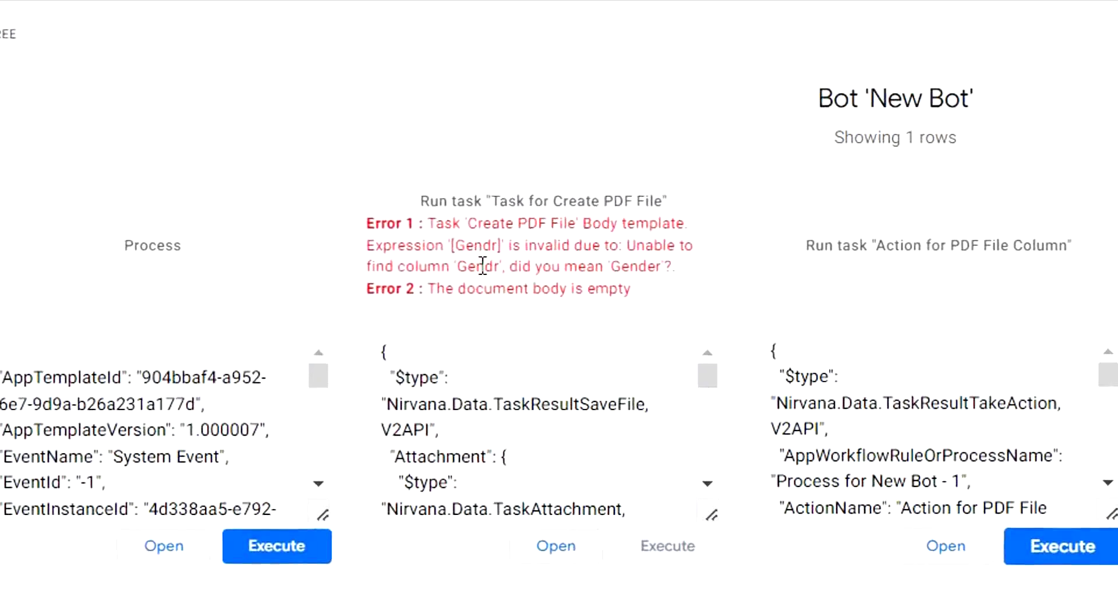
left_click_drag(455, 251, 504, 245)
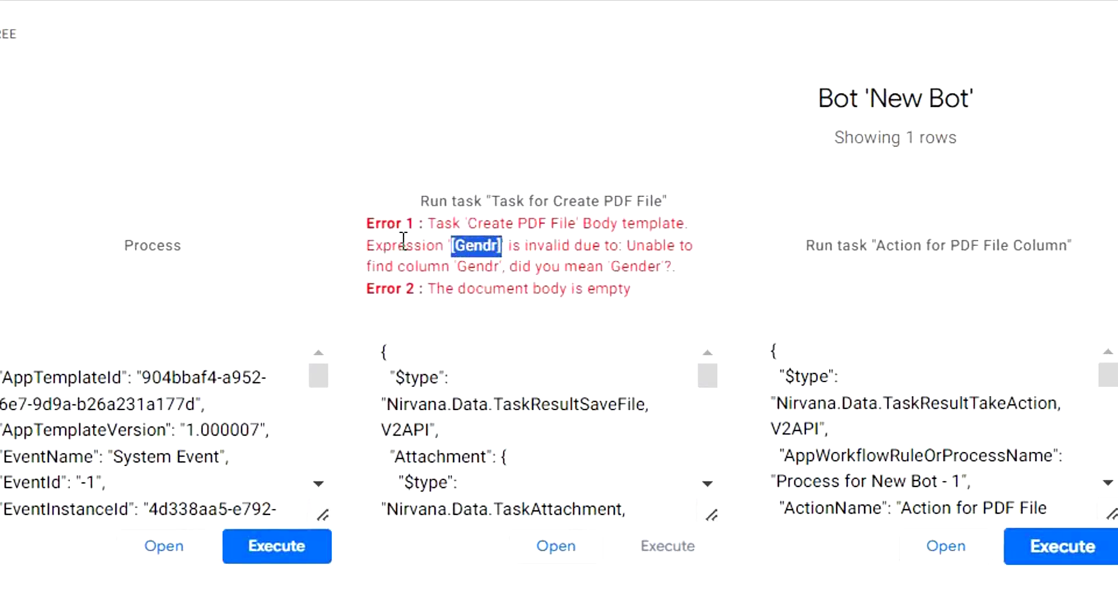
left_click(873, 15)
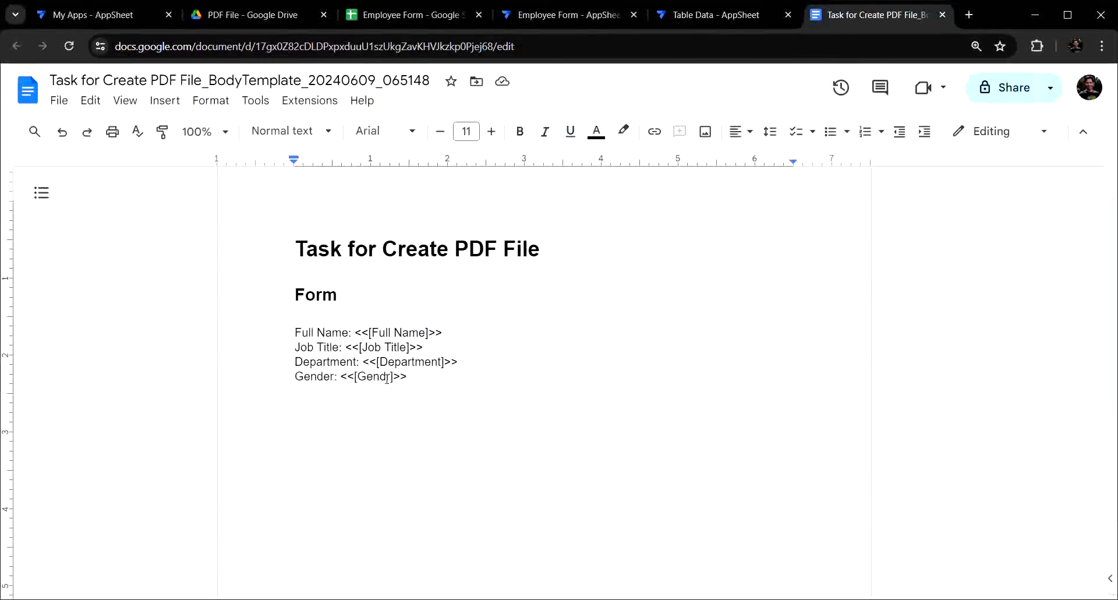
left_click(386, 378)
type("e")
left_click(460, 393)
left_click(698, 18)
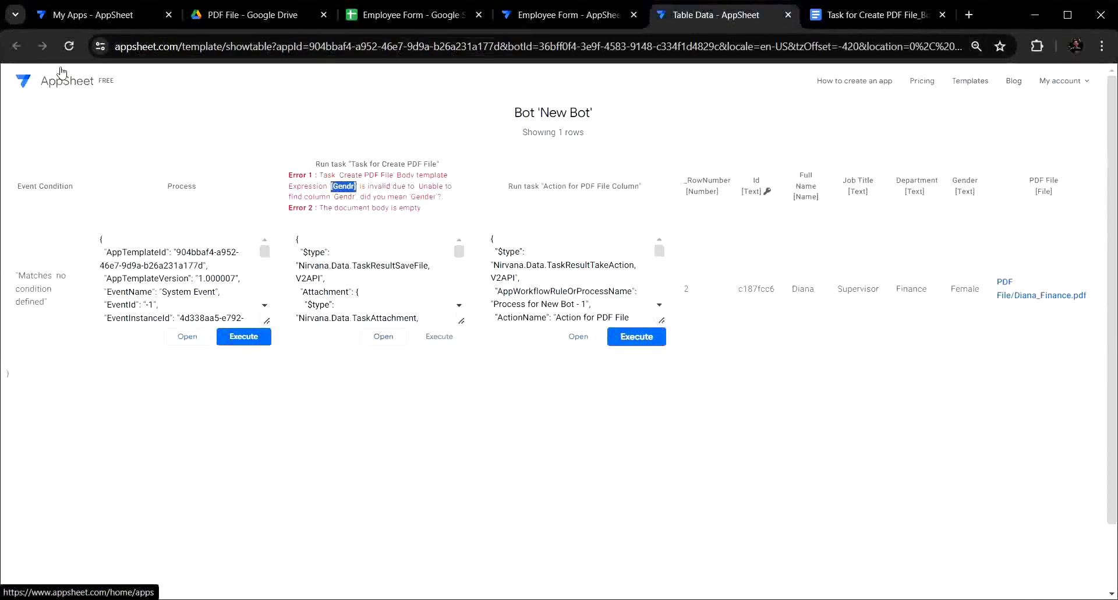
left_click(69, 47)
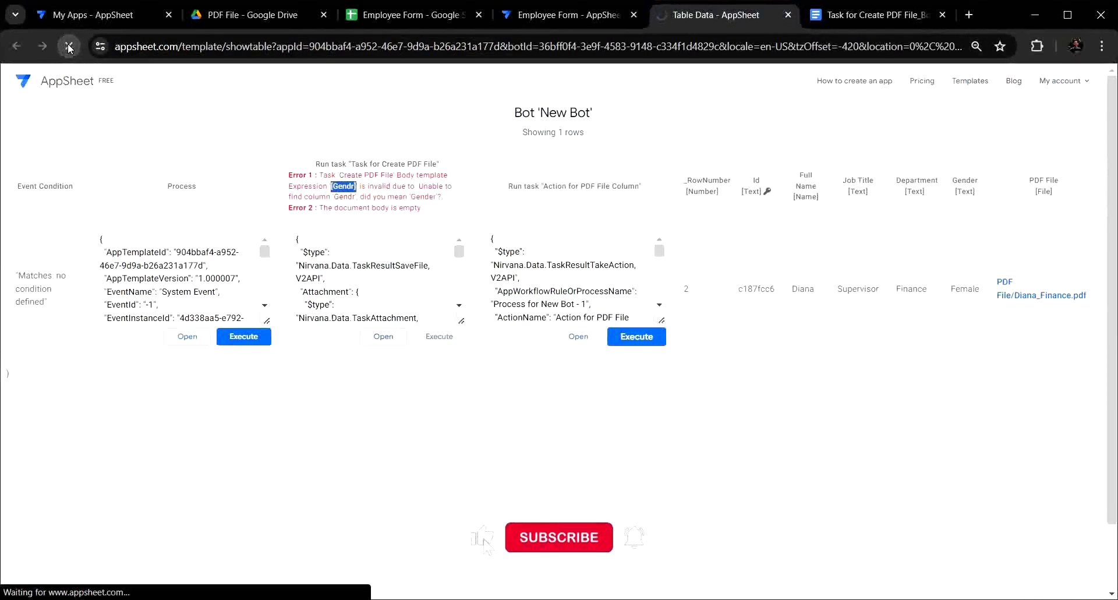